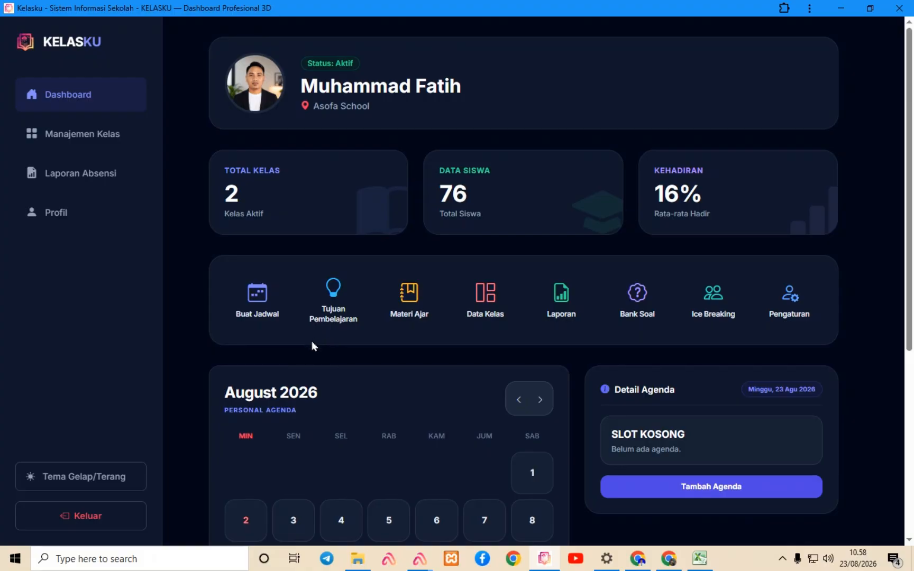
# Create a new class named 7A for the academic year 2026-2027 in the class data
pyautogui.click(489, 305)
pyautogui.click(488, 305)
pyautogui.click(489, 310)
pyautogui.click(491, 303)
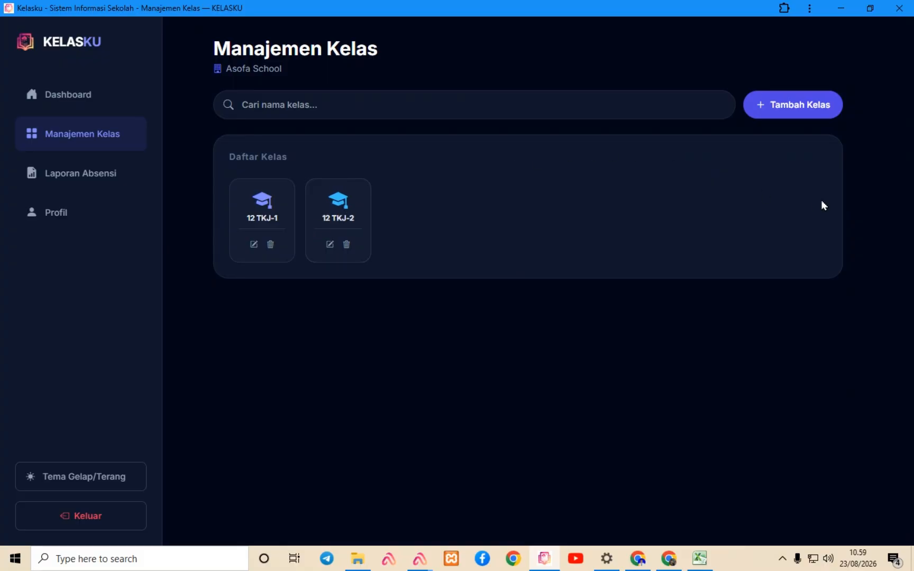
pyautogui.click(804, 114)
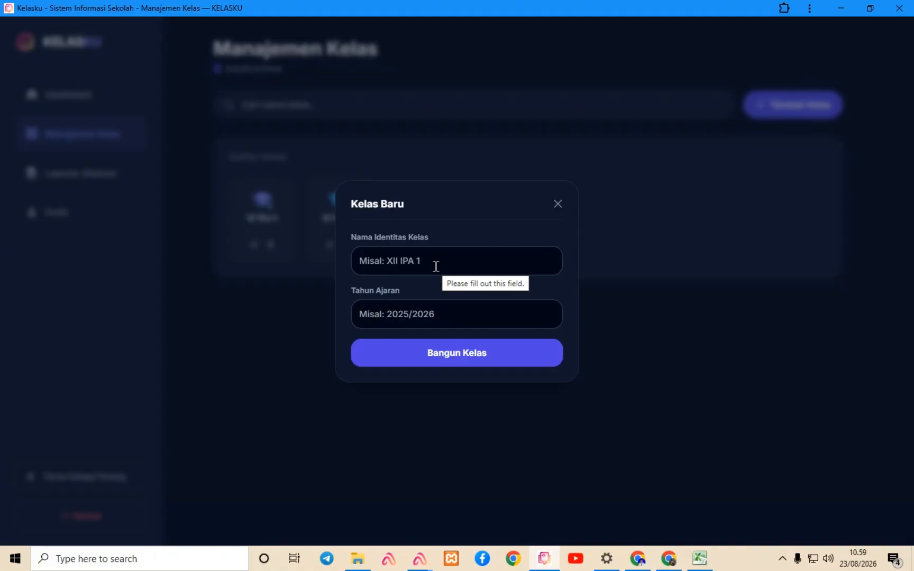
pyautogui.write('7A')
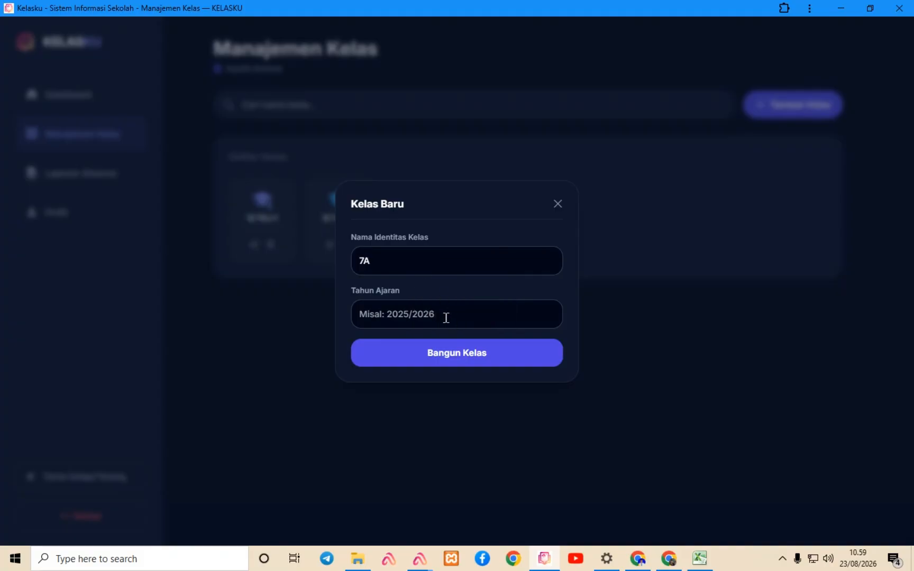
pyautogui.click(446, 317)
pyautogui.click(448, 350)
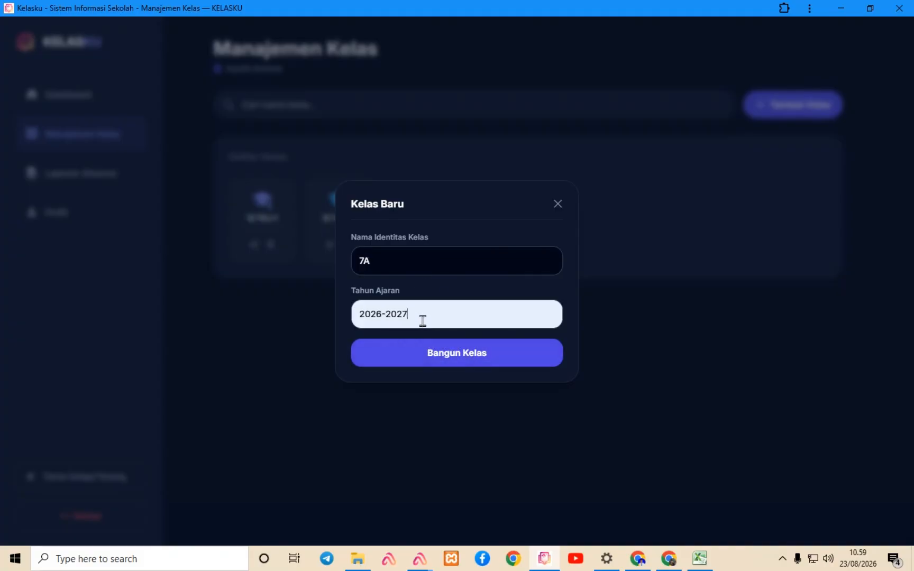
pyautogui.click(456, 360)
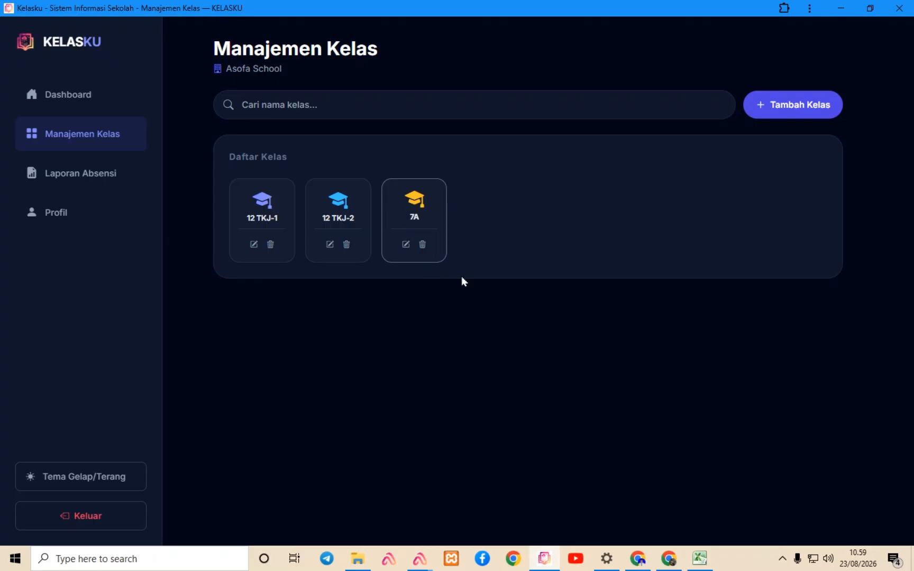
# Open the student list of class 7A
pyautogui.click(425, 215)
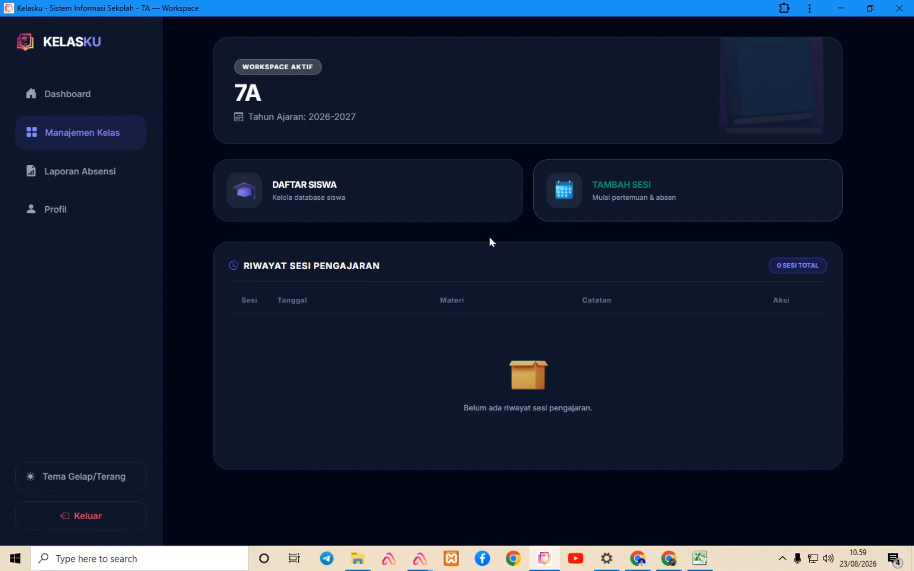
pyautogui.click(281, 193)
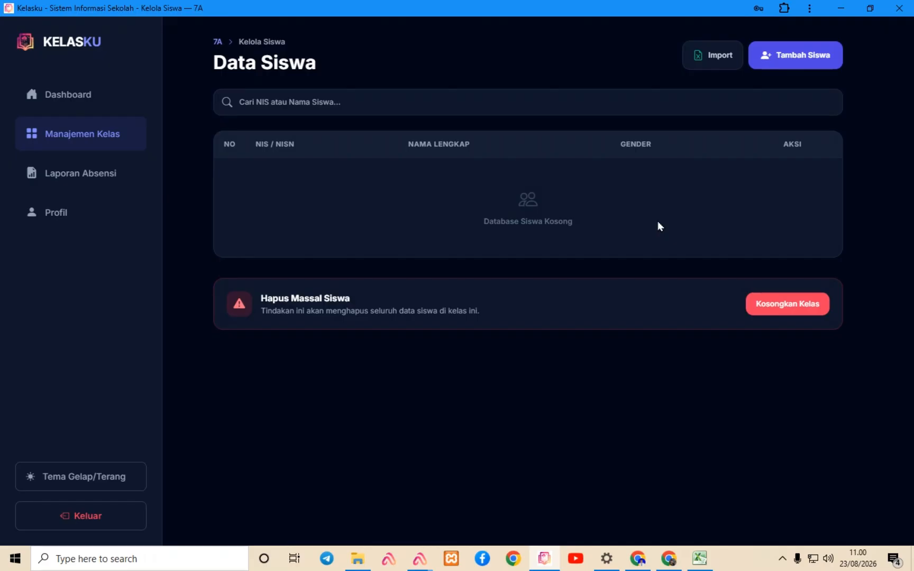
pyautogui.click(783, 67)
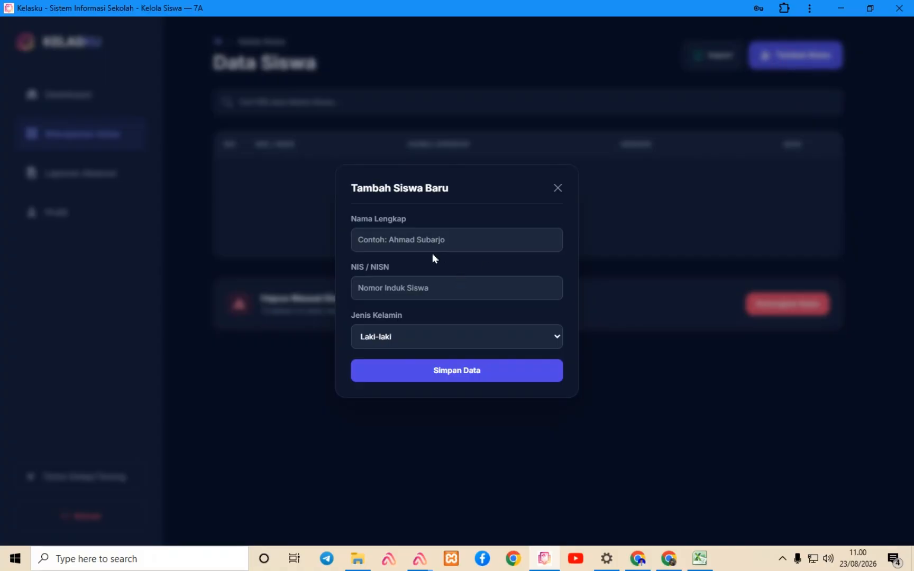
pyautogui.click(418, 240)
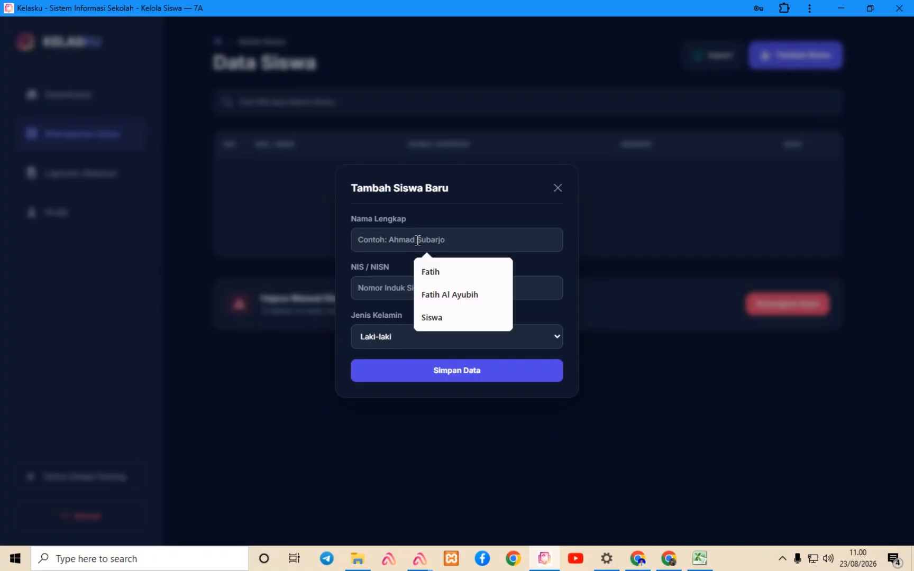
pyautogui.click(394, 290)
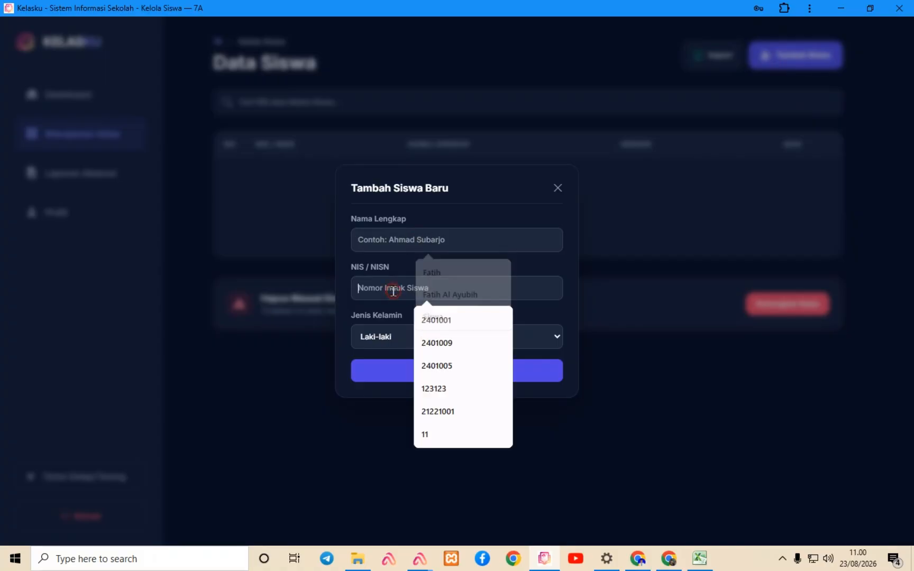
pyautogui.click(394, 340)
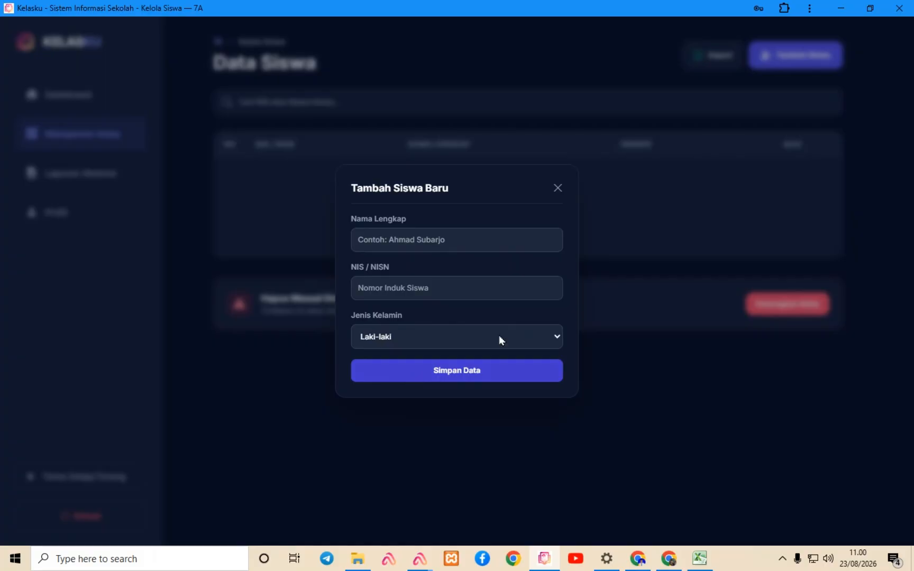
pyautogui.click(558, 189)
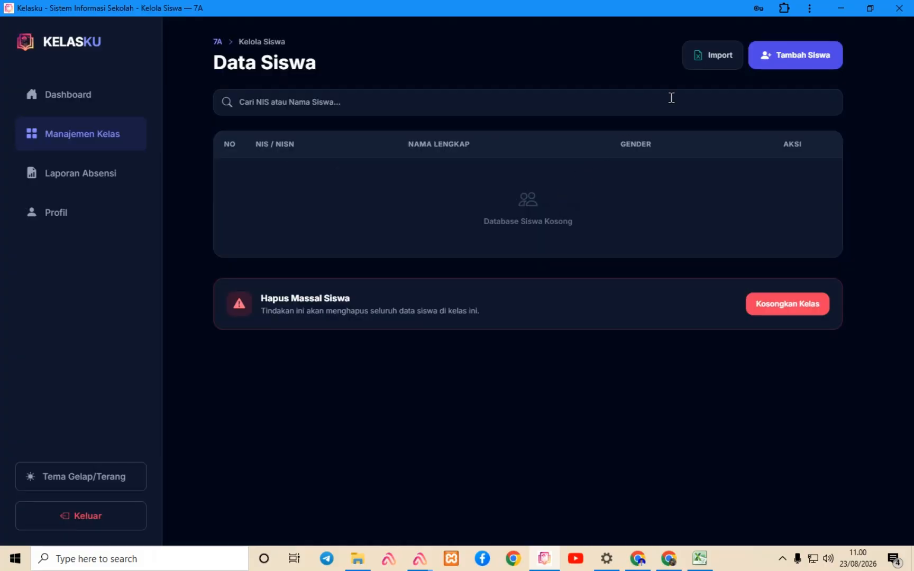
# Download the XLSX student import template for class 7A and open it in Excel with editing enabled
pyautogui.click(720, 64)
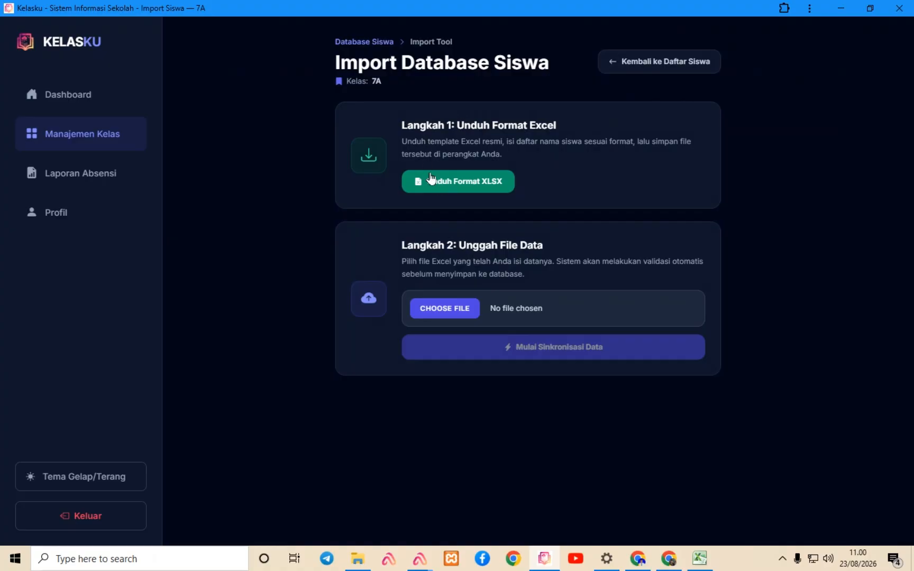
pyautogui.click(446, 190)
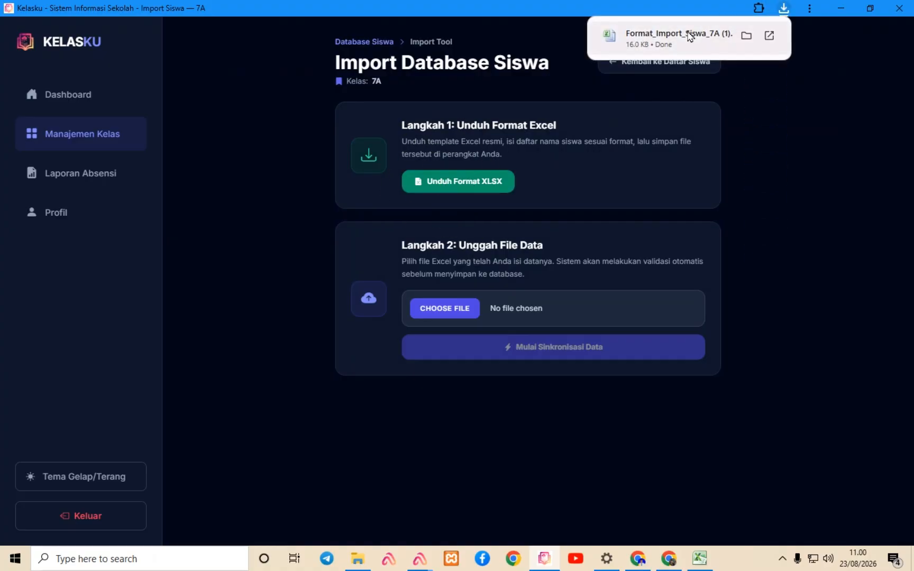
pyautogui.click(687, 35)
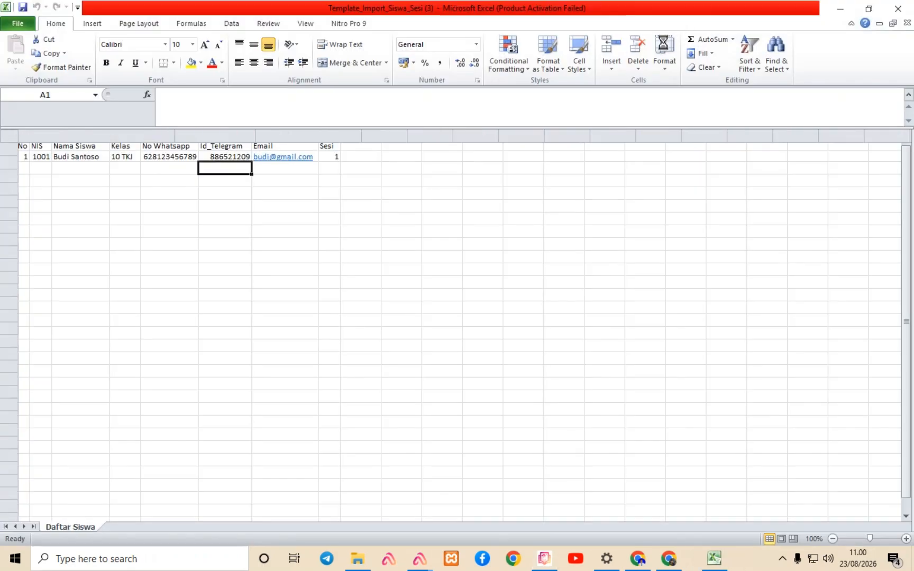
pyautogui.click(107, 177)
pyautogui.click(90, 130)
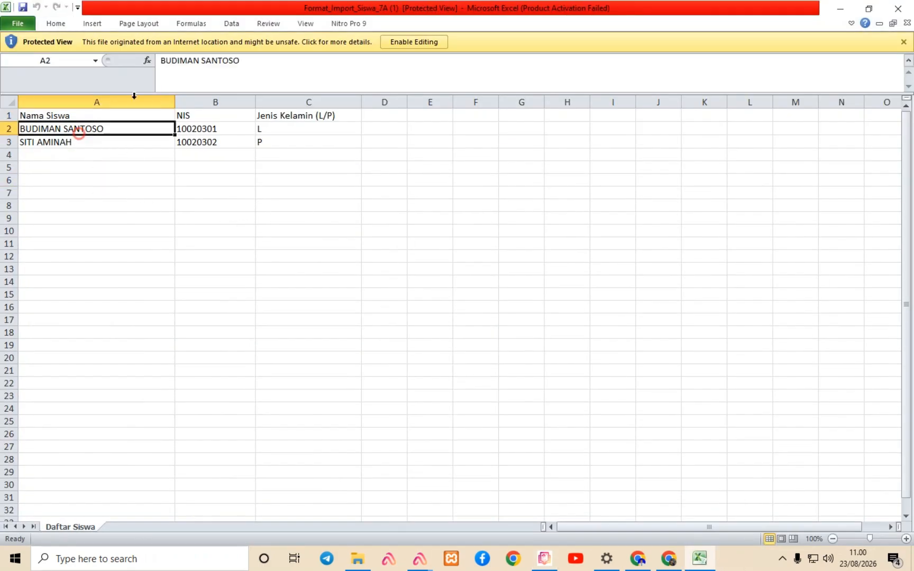
pyautogui.click(435, 42)
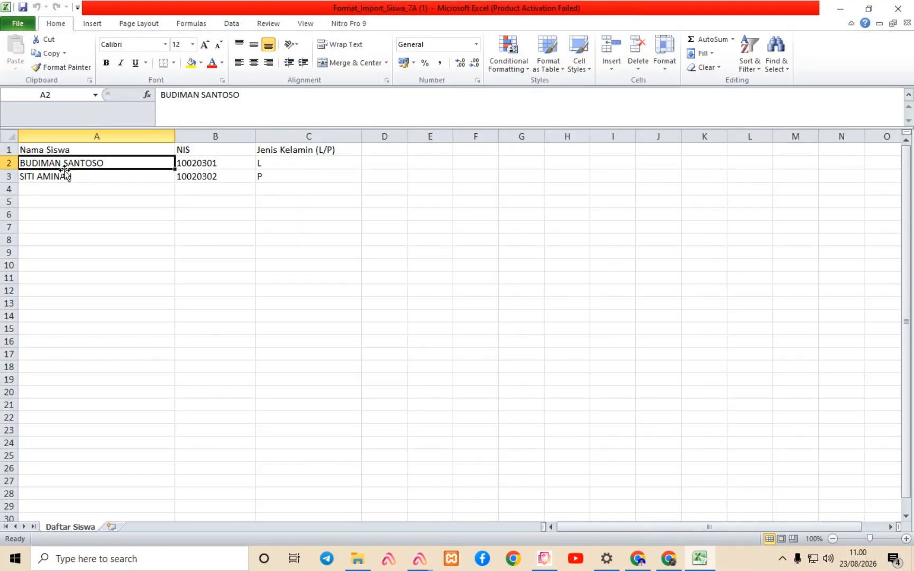
# Examine the rows under the template's Nama Siswa, NIS and Jenis Kelamin columns and close the workbook
pyautogui.moveTo(71, 188); pyautogui.dragTo(106, 469)
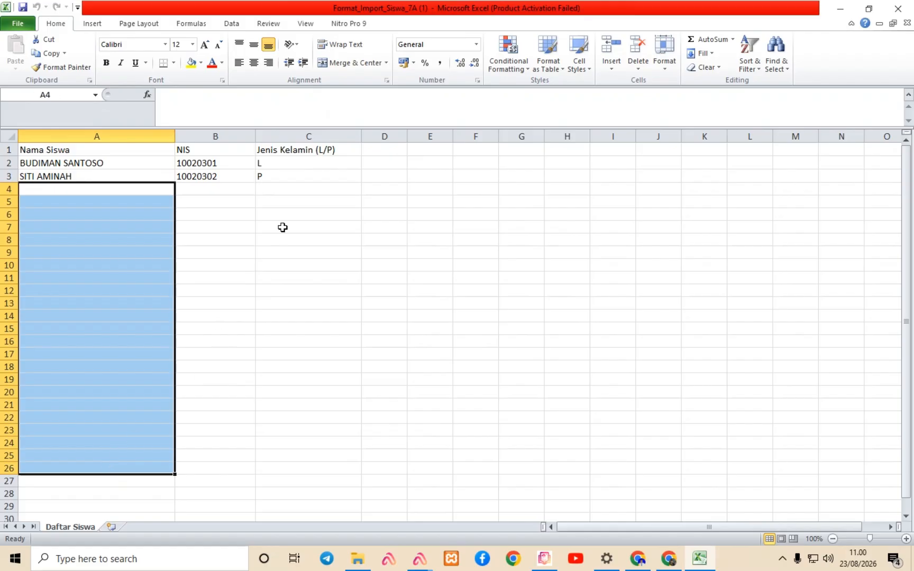
pyautogui.moveTo(219, 185); pyautogui.dragTo(228, 407)
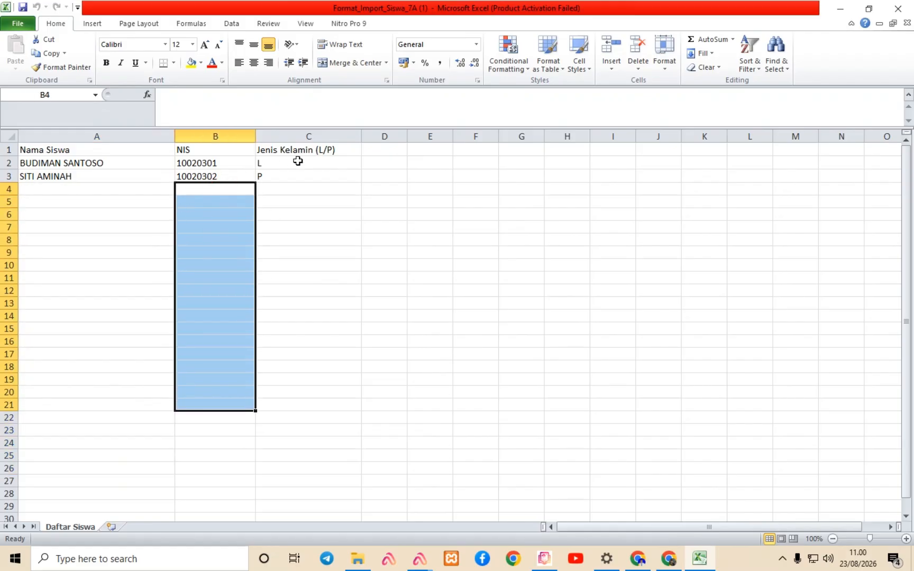
pyautogui.moveTo(289, 182); pyautogui.dragTo(312, 400)
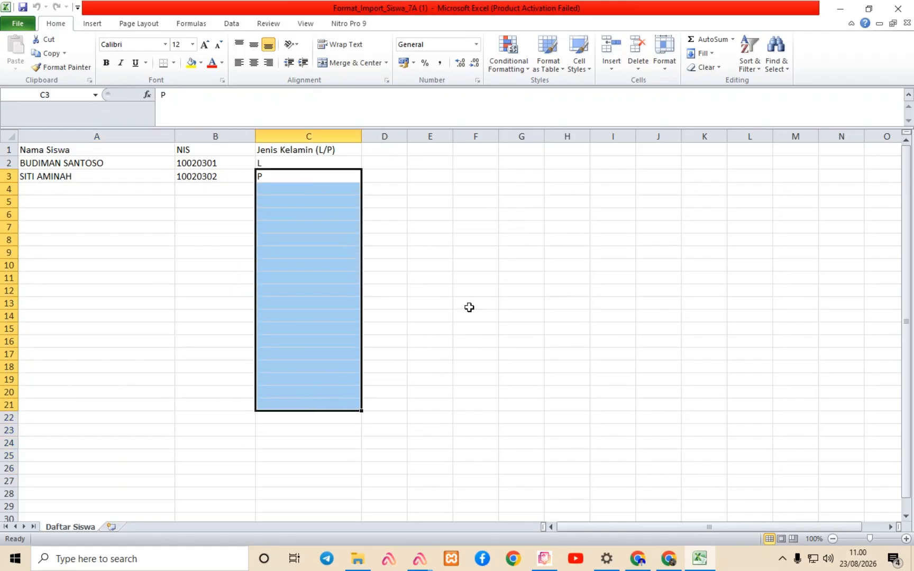
pyautogui.click(470, 305)
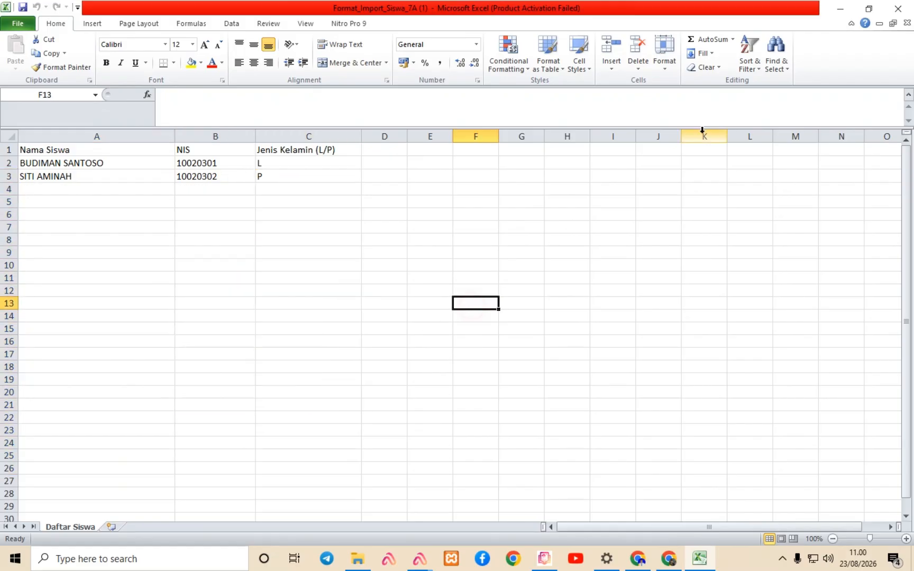
pyautogui.click(897, 8)
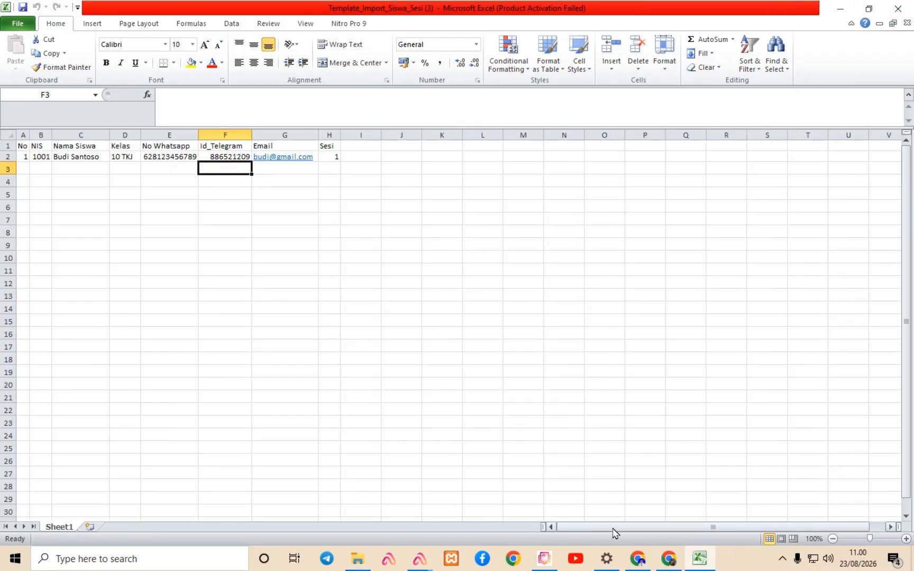
# Switch back to KELASKU and import the students into class 7A from Format_Import_Siswa_7A (1).xlsx in Downloads
pyautogui.click(544, 558)
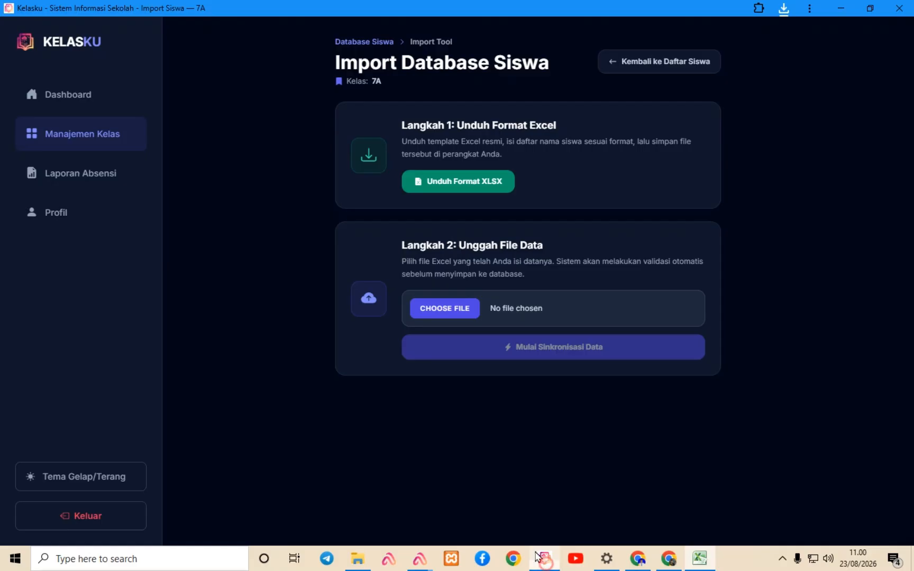
pyautogui.click(465, 316)
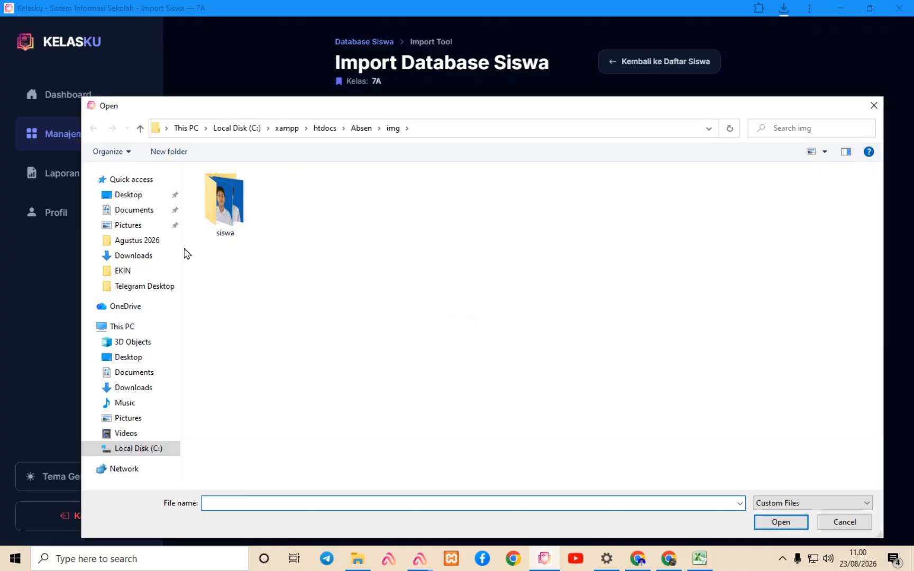
pyautogui.click(125, 255)
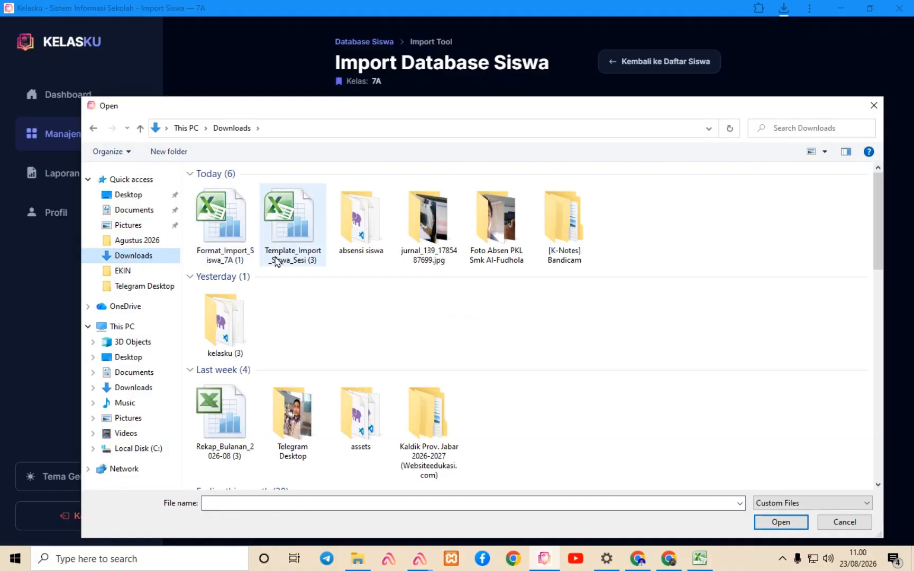
pyautogui.click(233, 230)
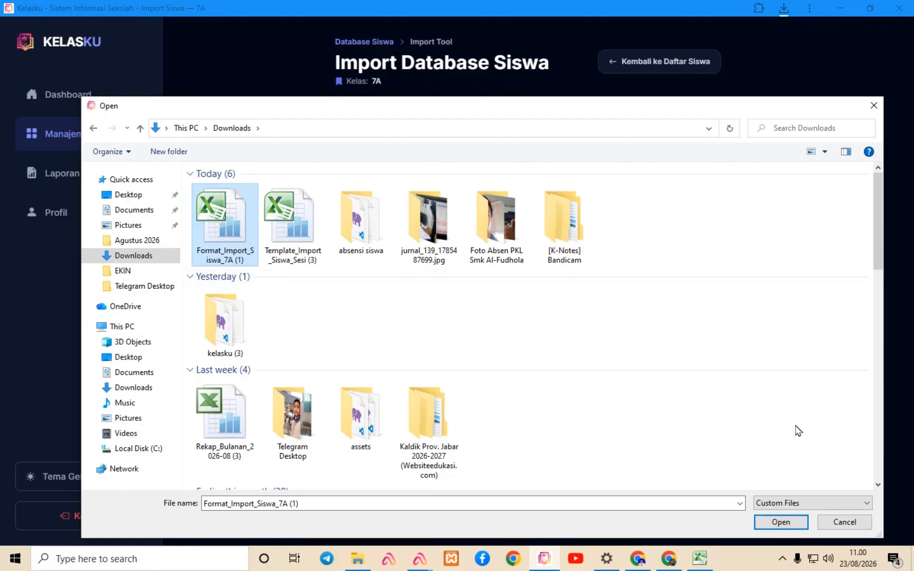
pyautogui.click(787, 523)
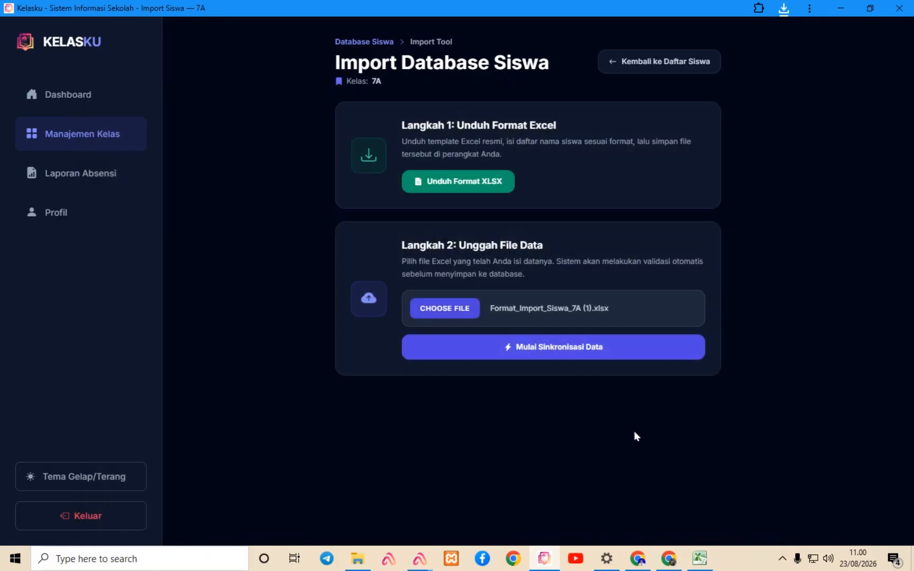
pyautogui.click(553, 360)
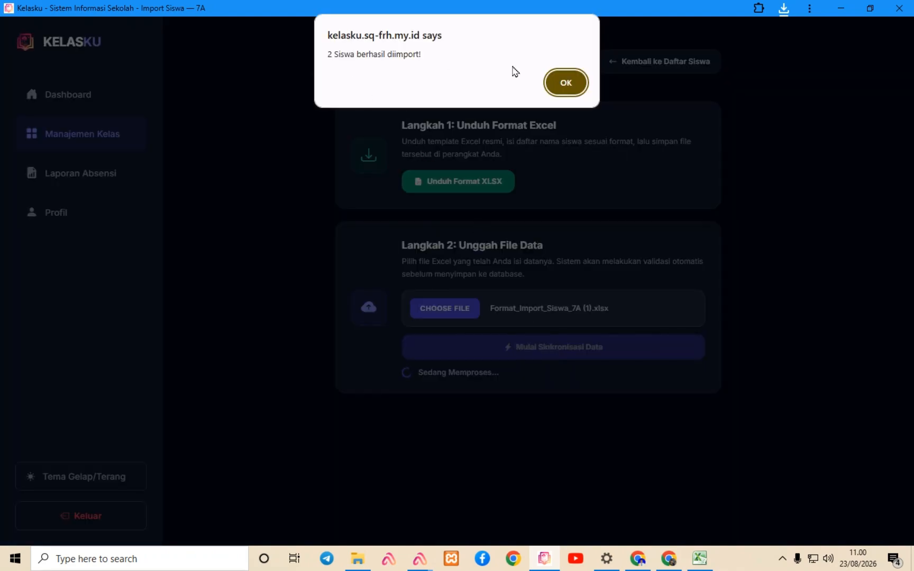
pyautogui.click(565, 83)
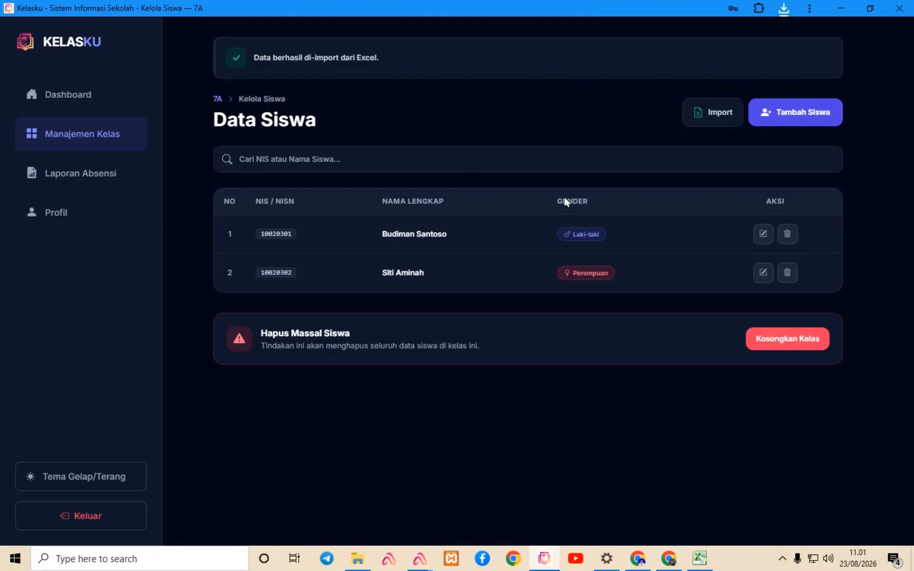
# Start a new attendance session in class 7A for meeting 1 dated 08/23/2026
pyautogui.click(218, 100)
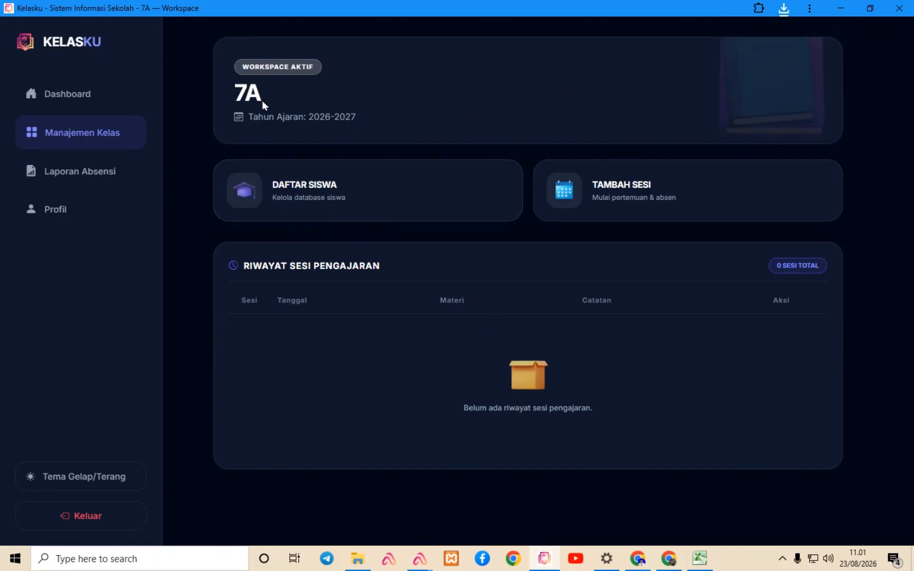
pyautogui.click(613, 191)
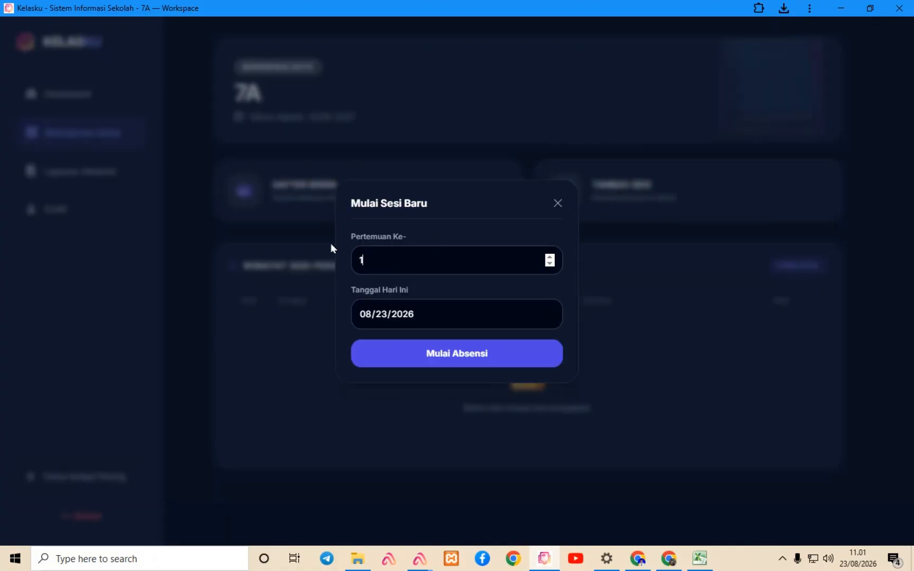
pyautogui.moveTo(371, 259); pyautogui.dragTo(349, 262)
pyautogui.click(419, 312)
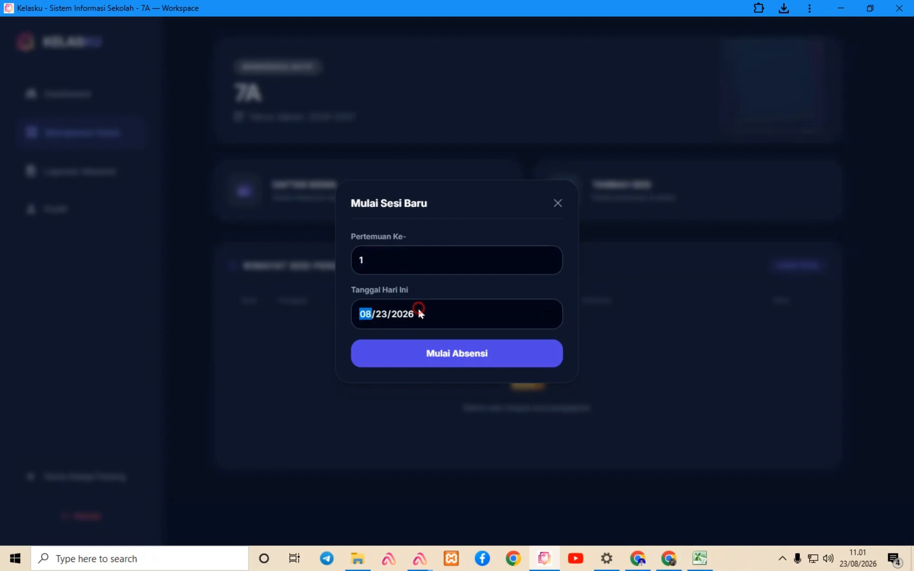
pyautogui.click(470, 364)
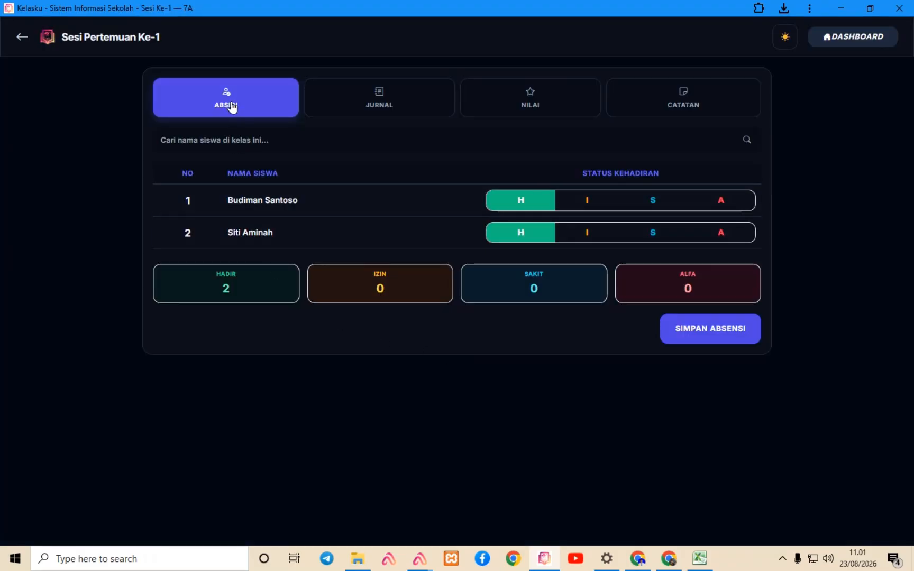
# Look through the journal, grades and notes sections of the meeting 1 session
pyautogui.click(371, 97)
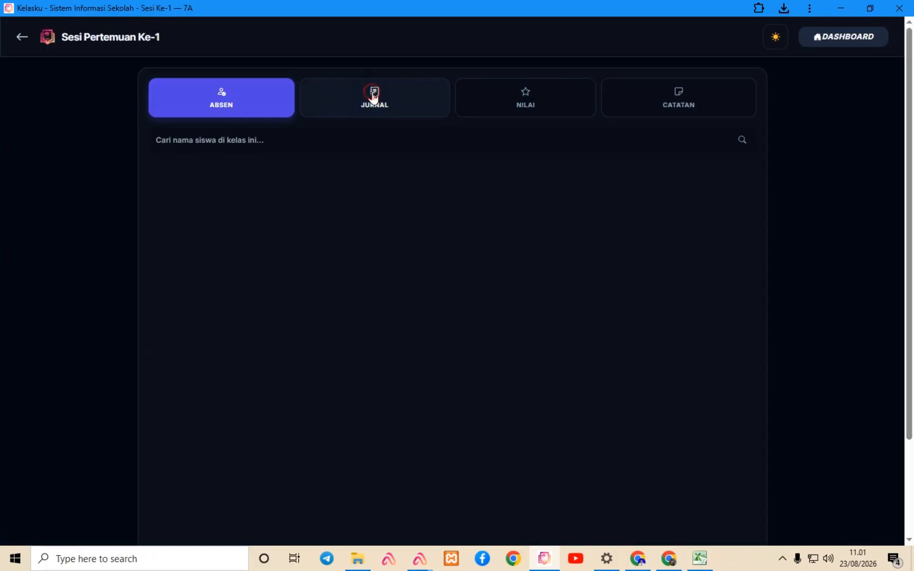
pyautogui.click(530, 95)
pyautogui.click(681, 104)
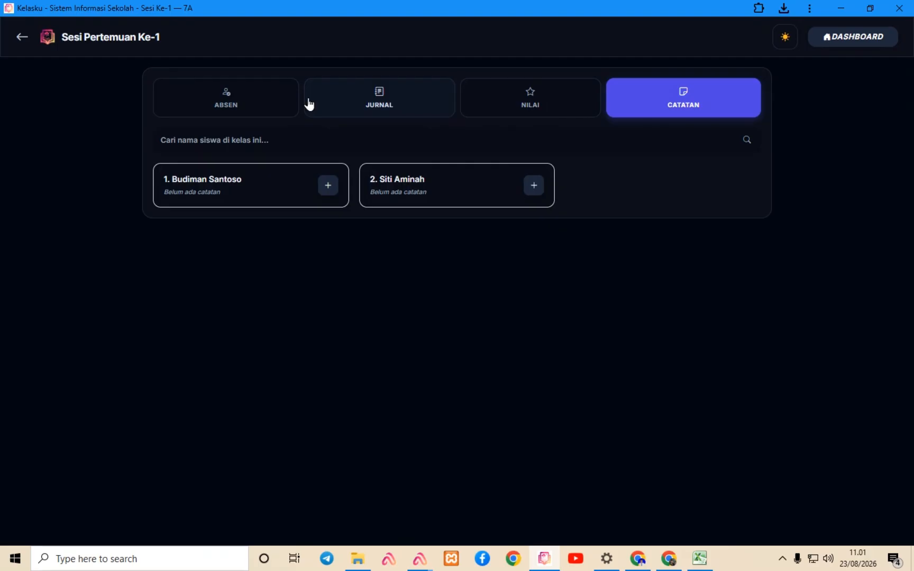
# Try out the Izin, Sakit and Alfa statuses for both students in the meeting 1 attendance list
pyautogui.click(281, 107)
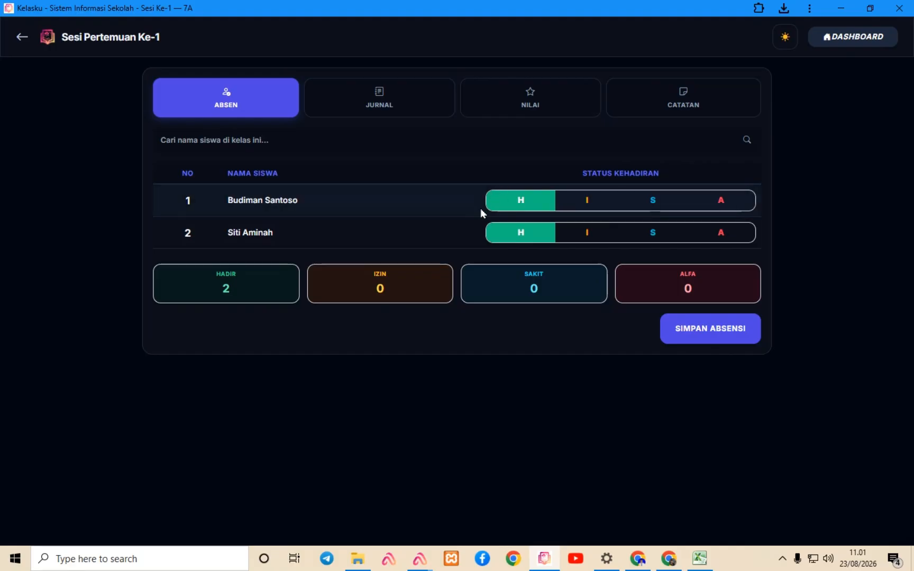
pyautogui.click(583, 204)
pyautogui.click(590, 233)
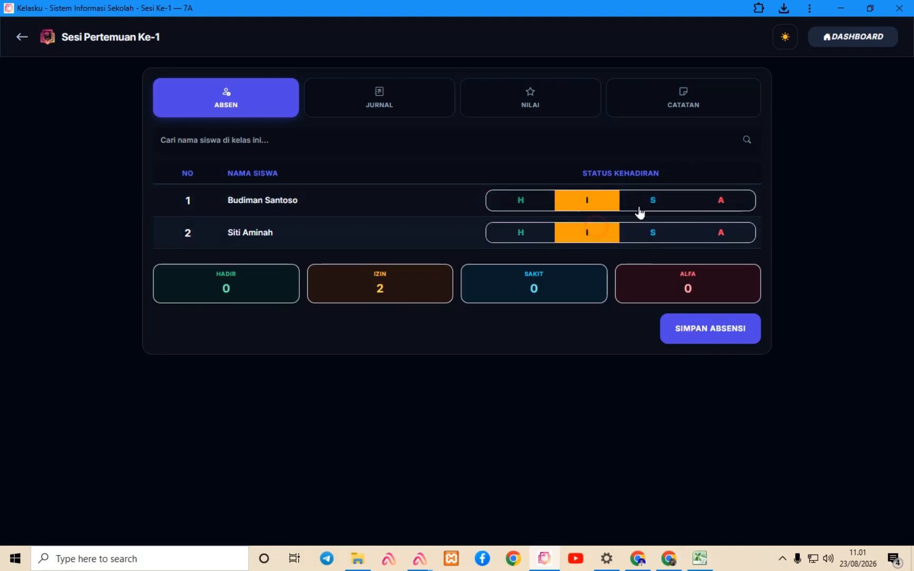
pyautogui.click(646, 203)
pyautogui.click(654, 232)
pyautogui.click(734, 238)
pyautogui.click(718, 202)
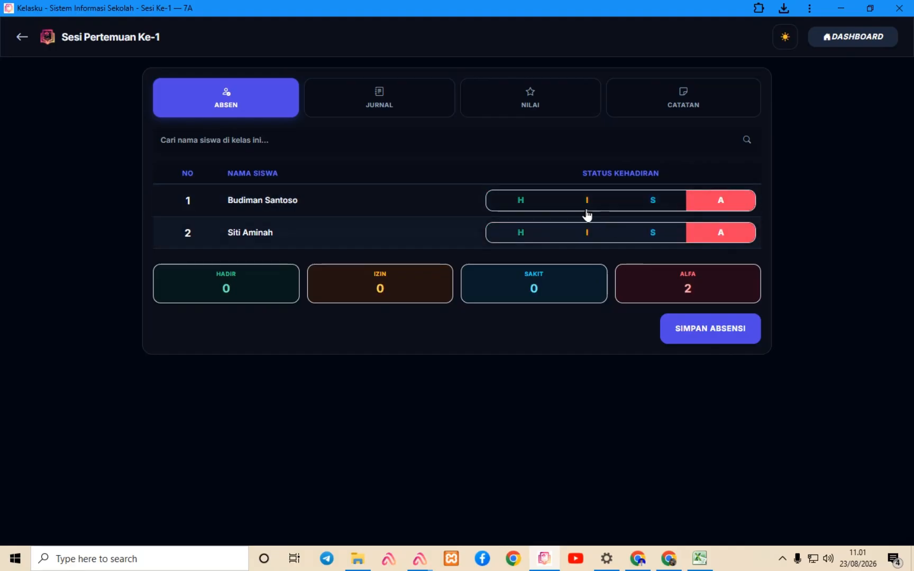
pyautogui.click(585, 203)
pyautogui.click(584, 231)
# Mark the first student as present (H) and the second as sick (S), and save the attendance
pyautogui.click(640, 232)
pyautogui.click(652, 208)
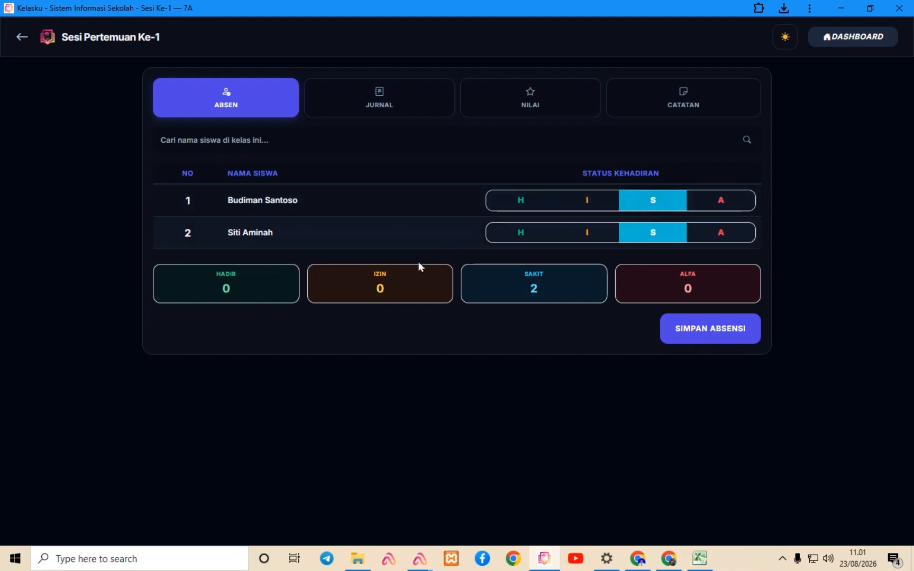
pyautogui.click(520, 203)
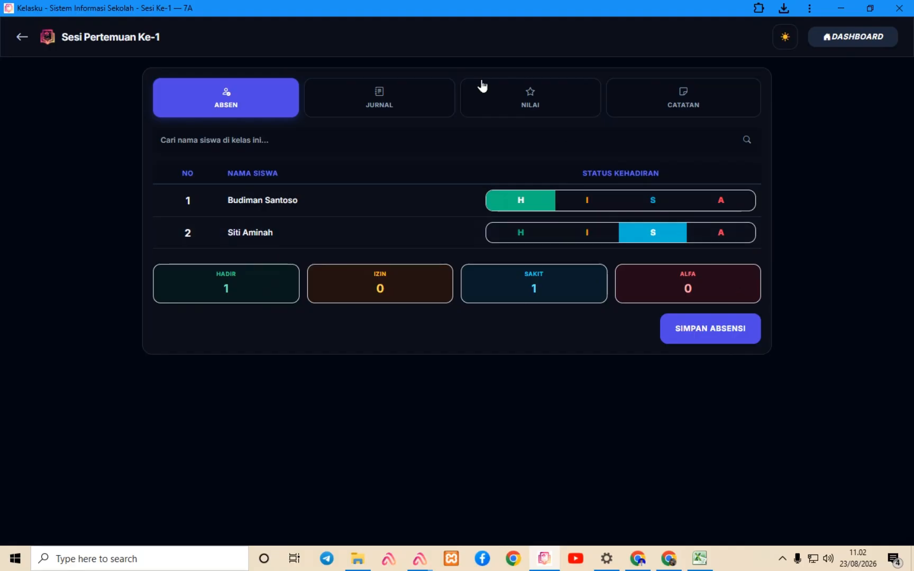
pyautogui.click(700, 325)
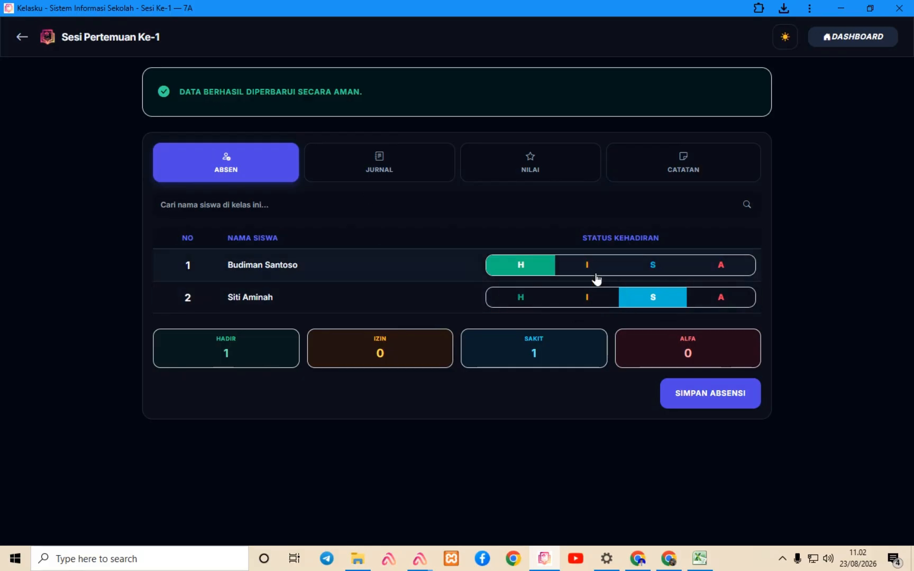
# Try other attendance statuses for the second student and return the status to sick (S)
pyautogui.click(583, 299)
pyautogui.click(530, 307)
pyautogui.click(581, 302)
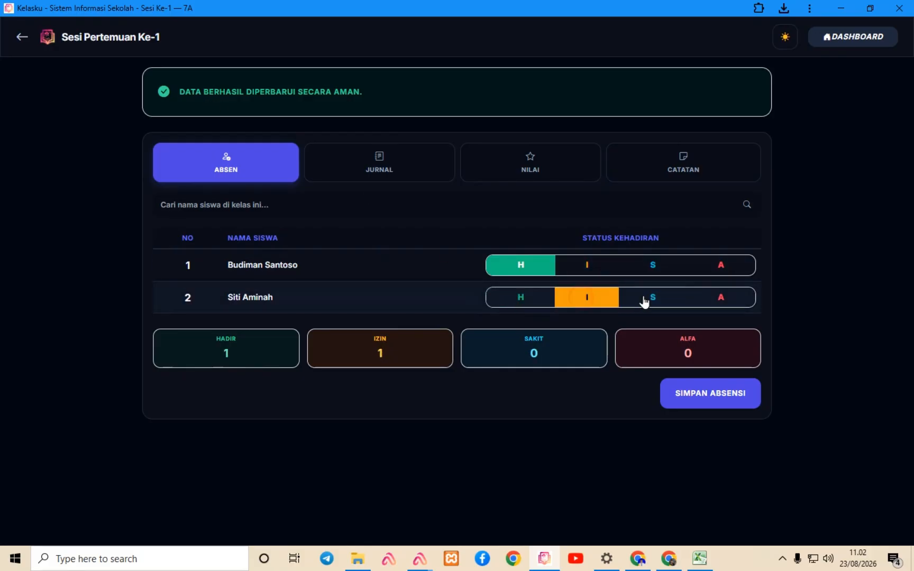
pyautogui.click(644, 300)
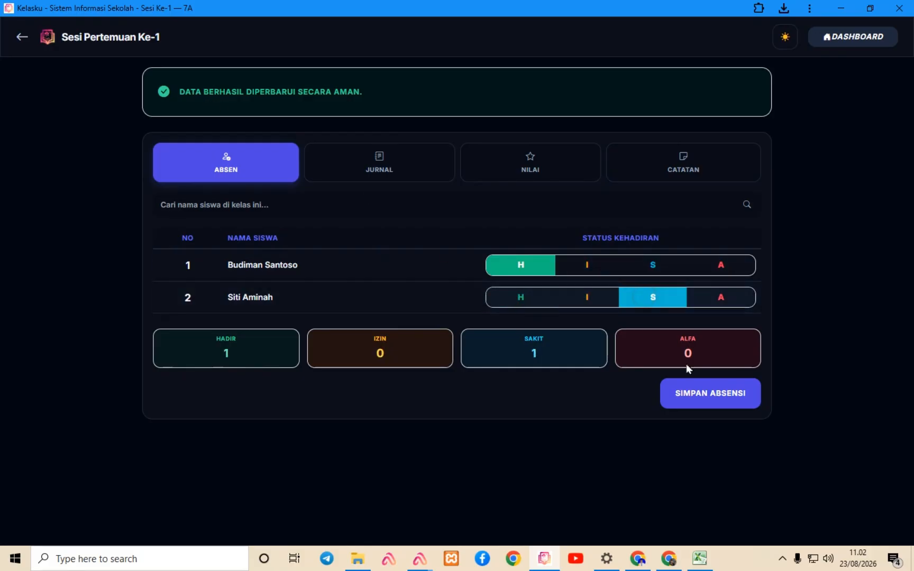
# Try pulling journal data from the bank for rombel Kelas 12 and subject Konsentrasi Keahlian
pyautogui.click(403, 173)
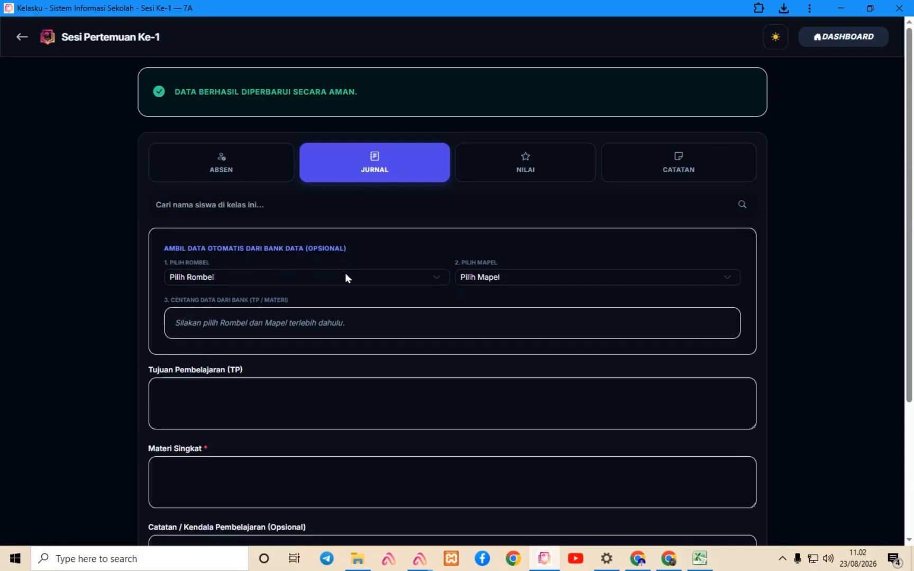
pyautogui.scroll(-3, 346, 278)
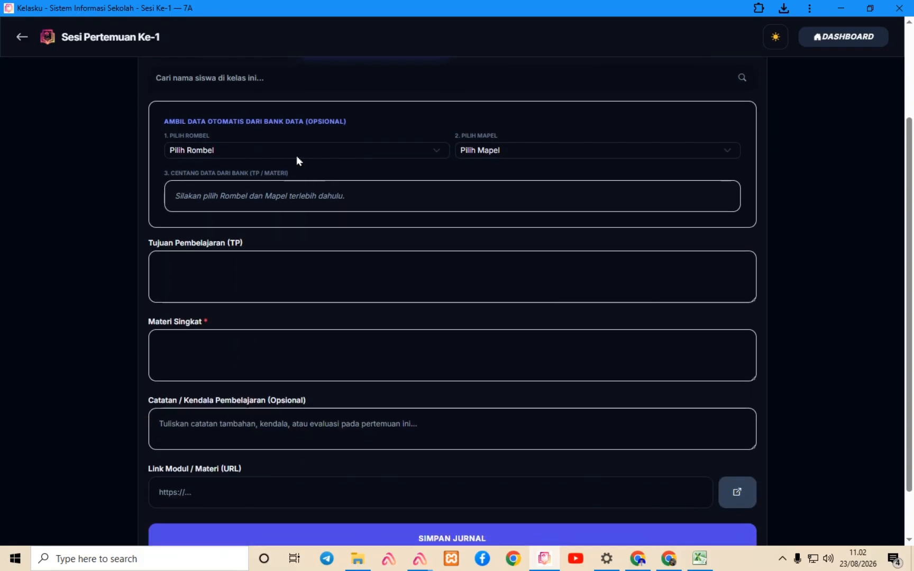
pyautogui.click(296, 152)
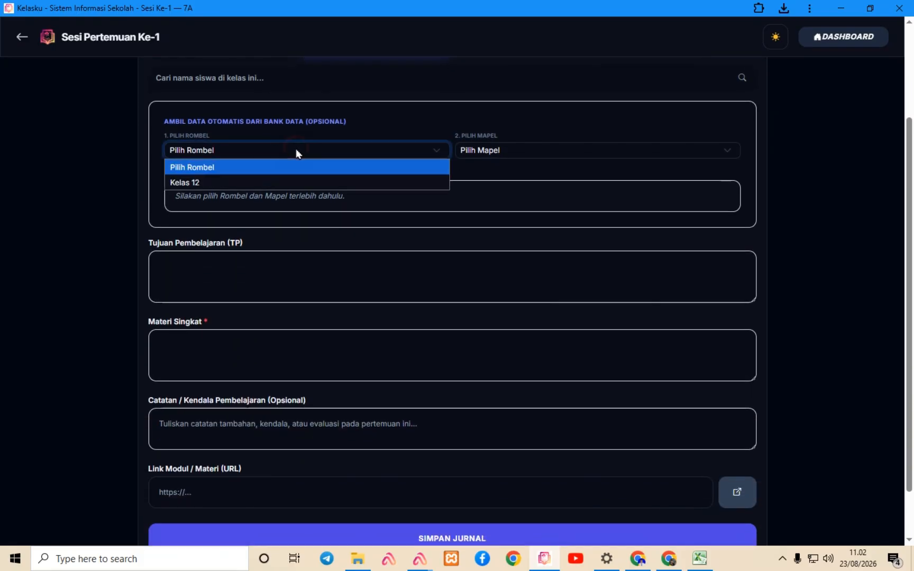
pyautogui.click(204, 184)
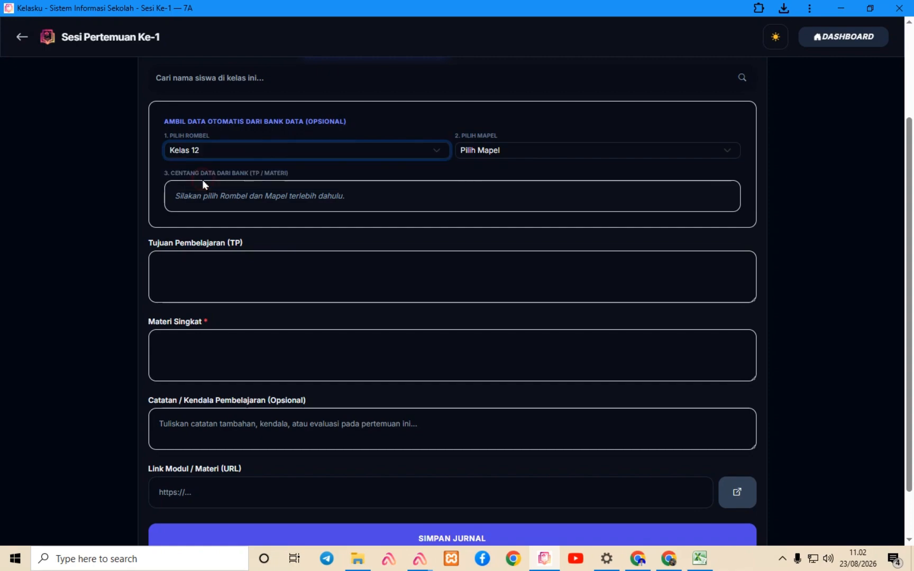
pyautogui.click(489, 152)
pyautogui.click(492, 185)
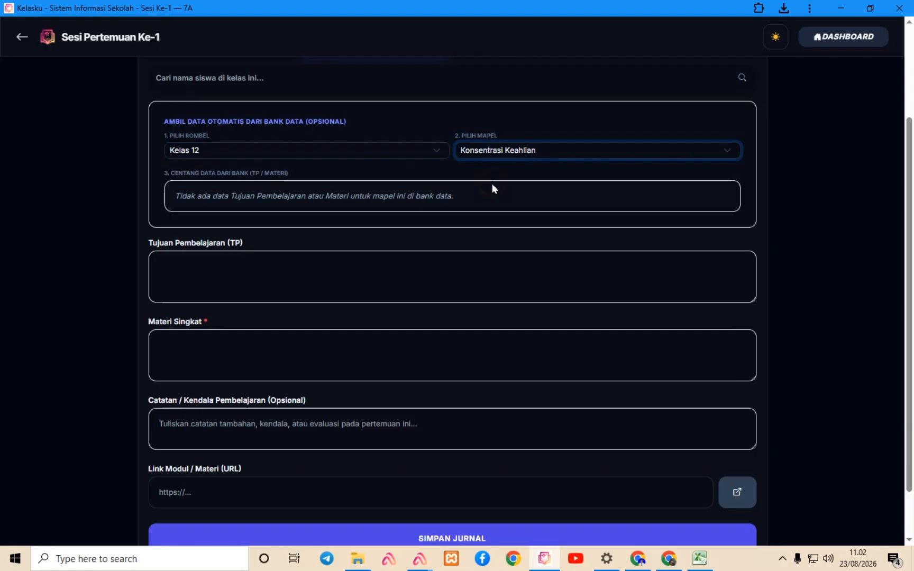
pyautogui.click(385, 199)
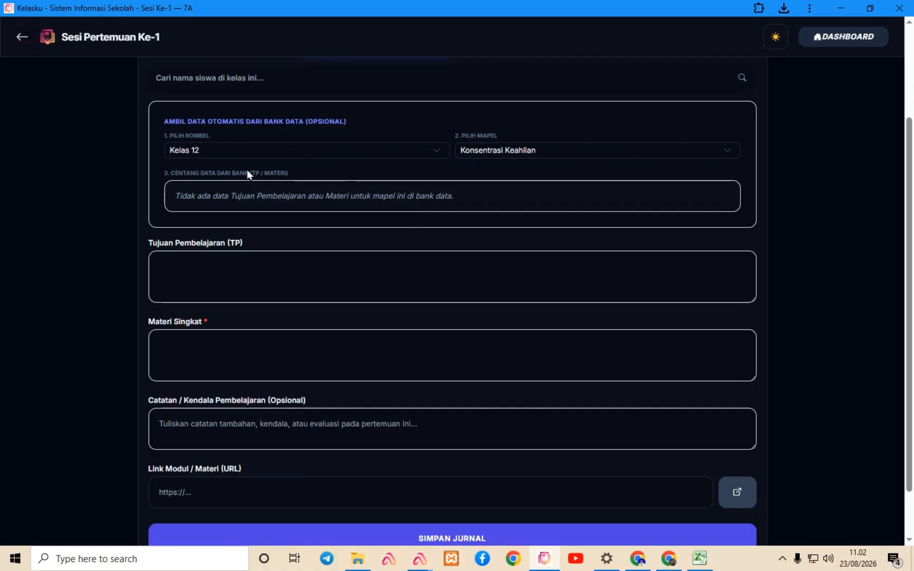
# Leave the session and create a new rombel named Kelas 7 in the Tujuan Pembelajaran section
pyautogui.click(19, 37)
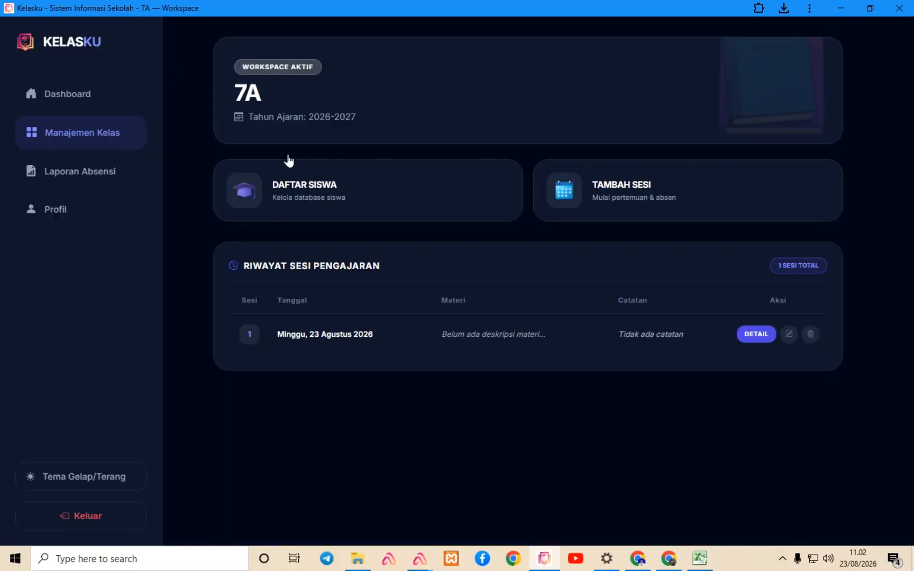
pyautogui.click(84, 104)
pyautogui.scroll(-2, 353, 286)
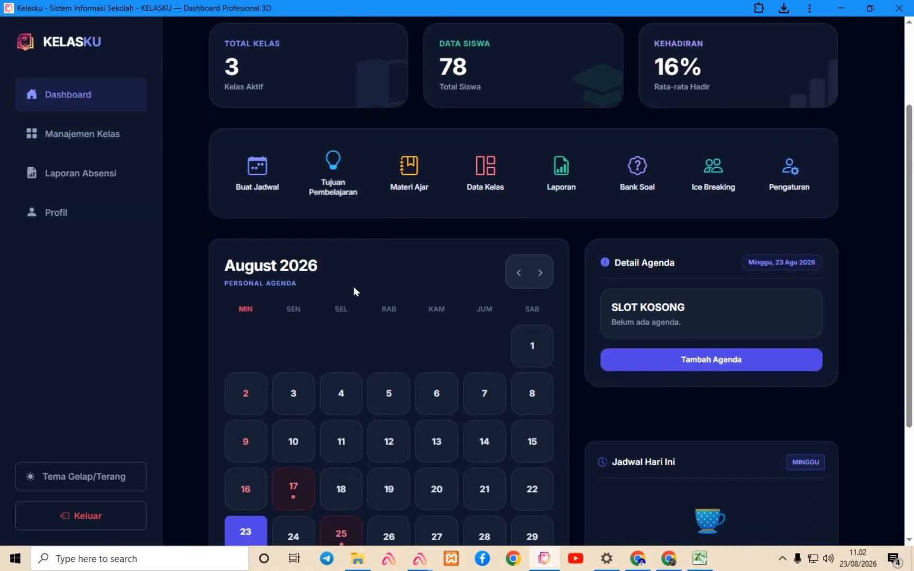
pyautogui.click(336, 185)
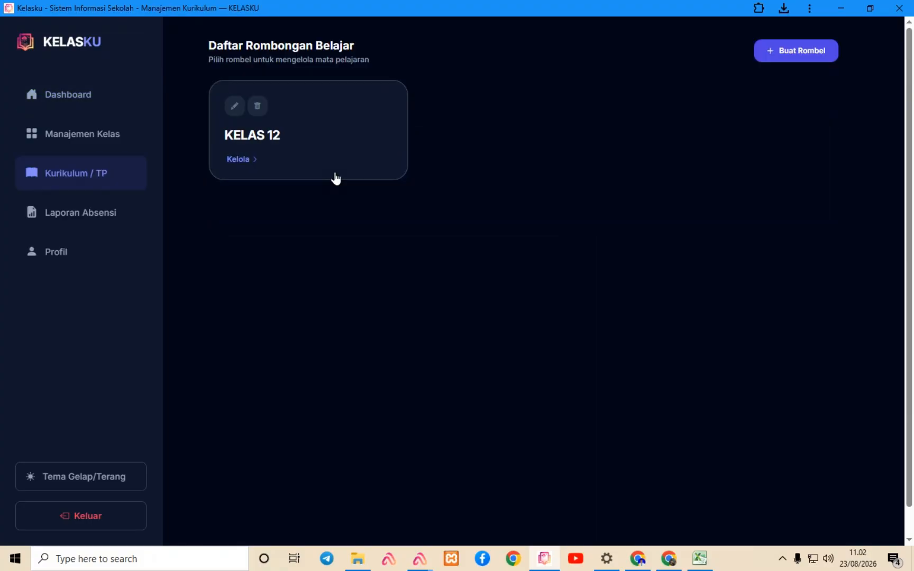
pyautogui.click(808, 51)
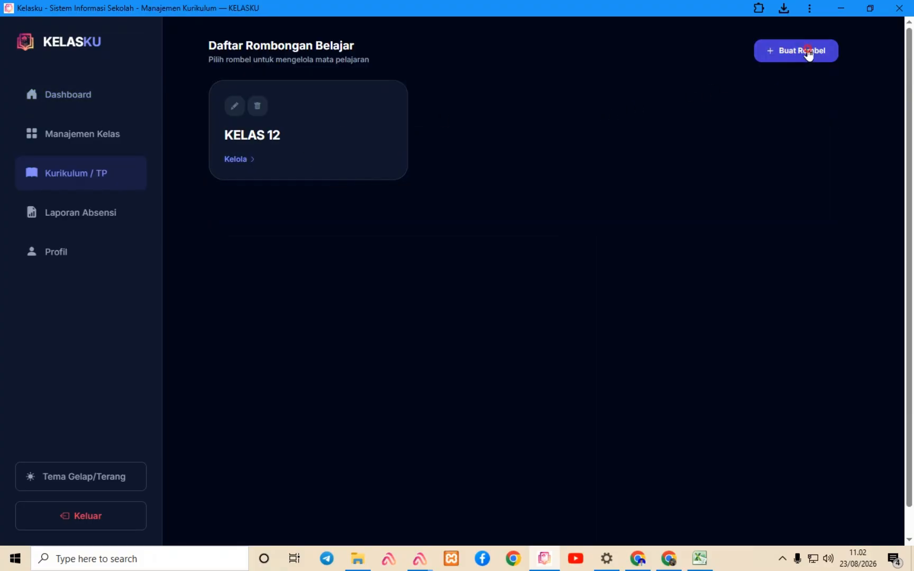
pyautogui.click(459, 285)
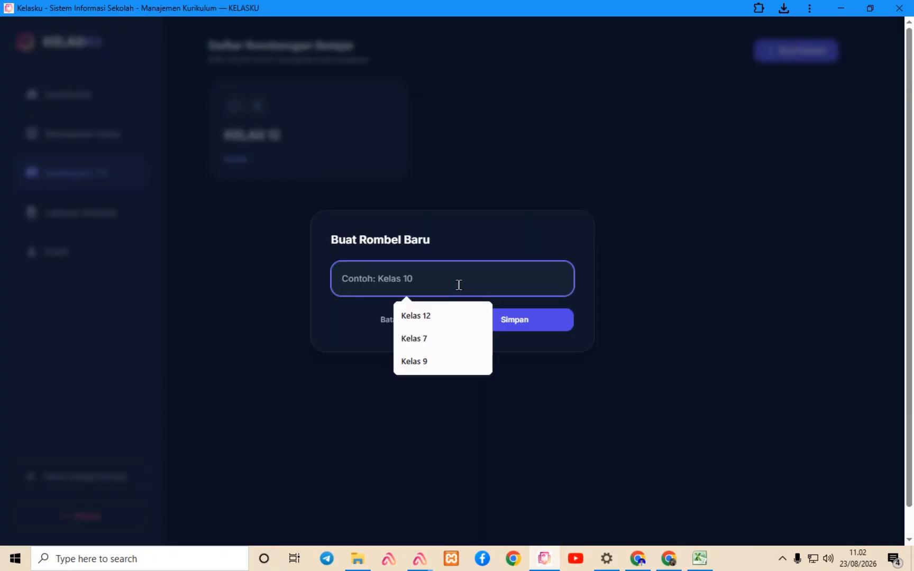
pyautogui.click(446, 338)
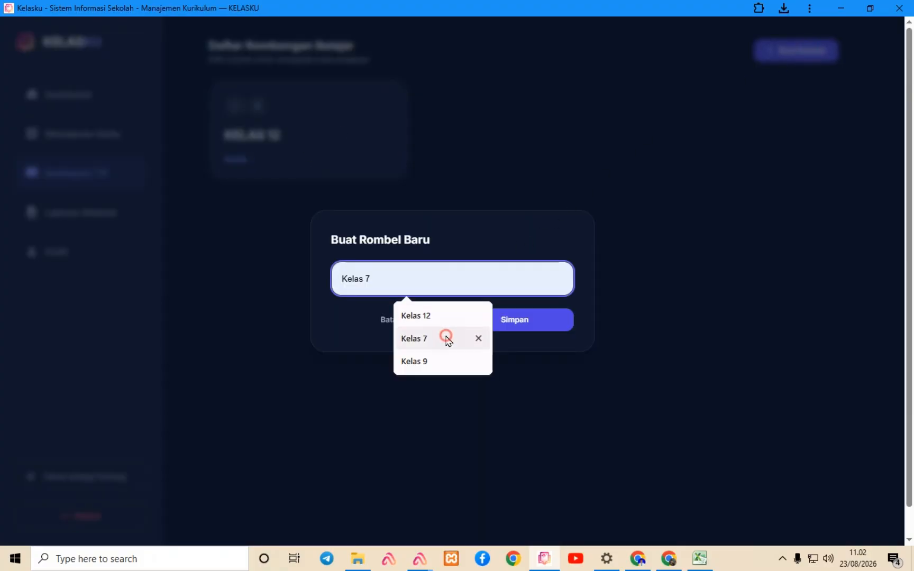
pyautogui.click(506, 320)
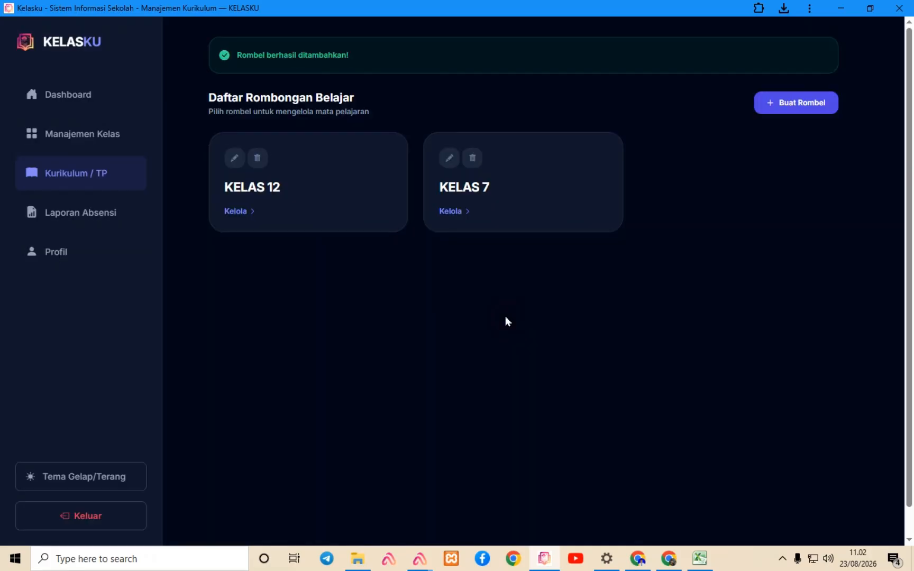
# Add the subject KKA to the Kelas 7 rombel
pyautogui.click(472, 199)
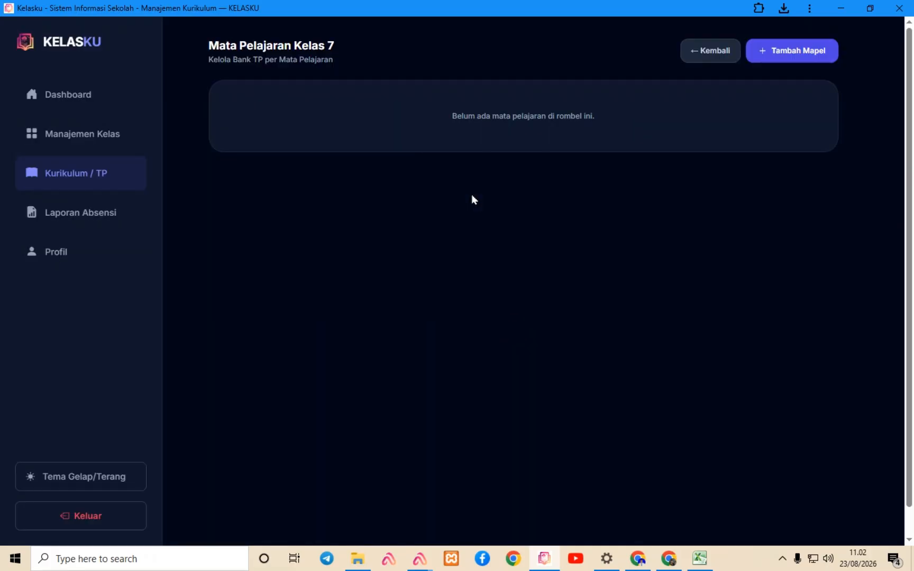
pyautogui.click(768, 55)
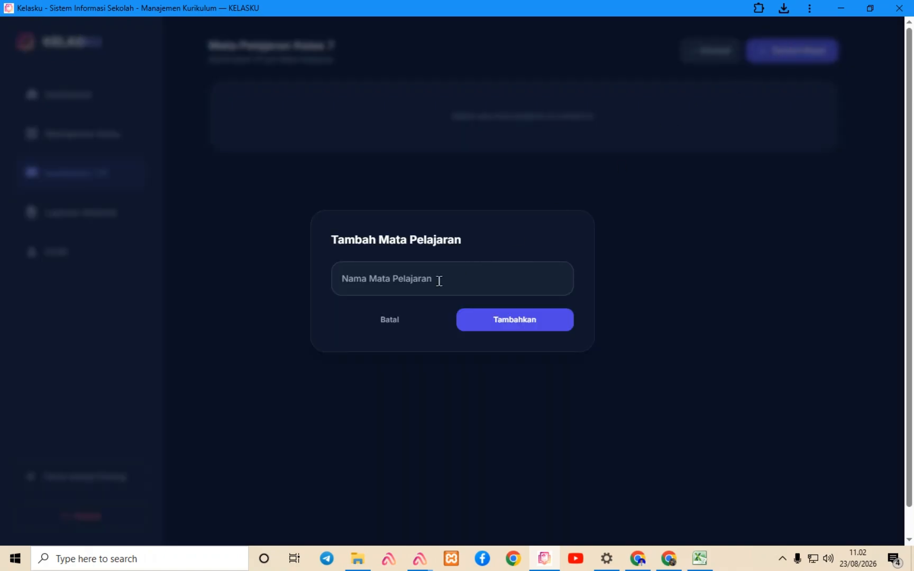
pyautogui.click(438, 281)
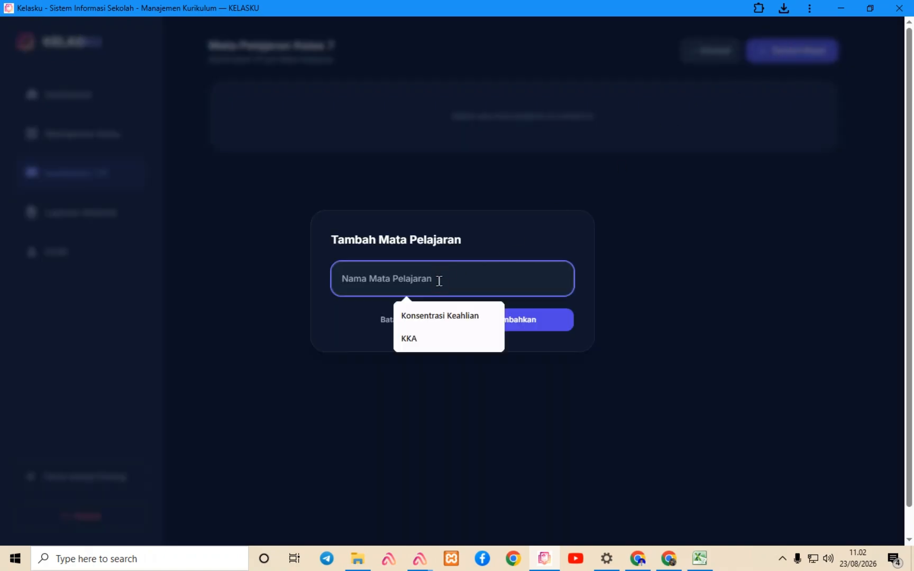
pyautogui.click(441, 337)
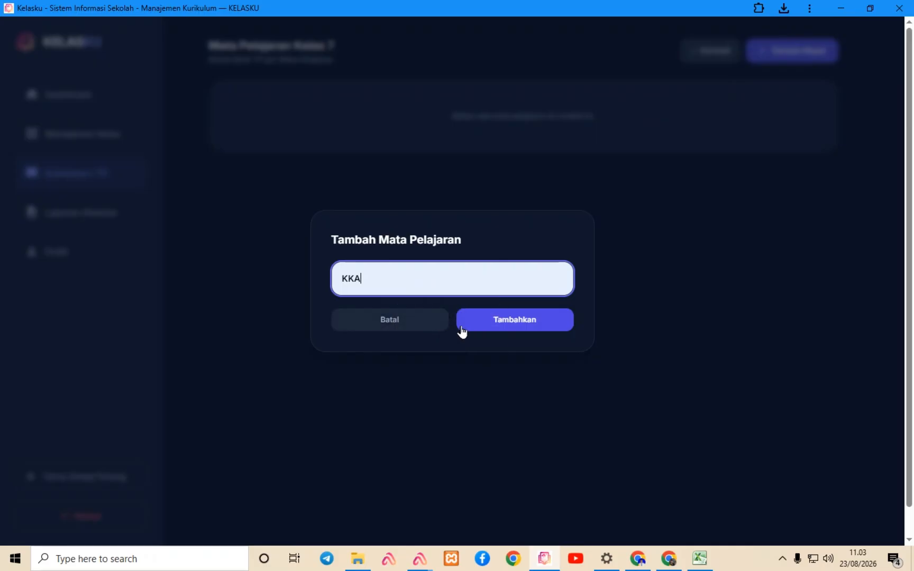
pyautogui.click(501, 324)
pyautogui.click(500, 325)
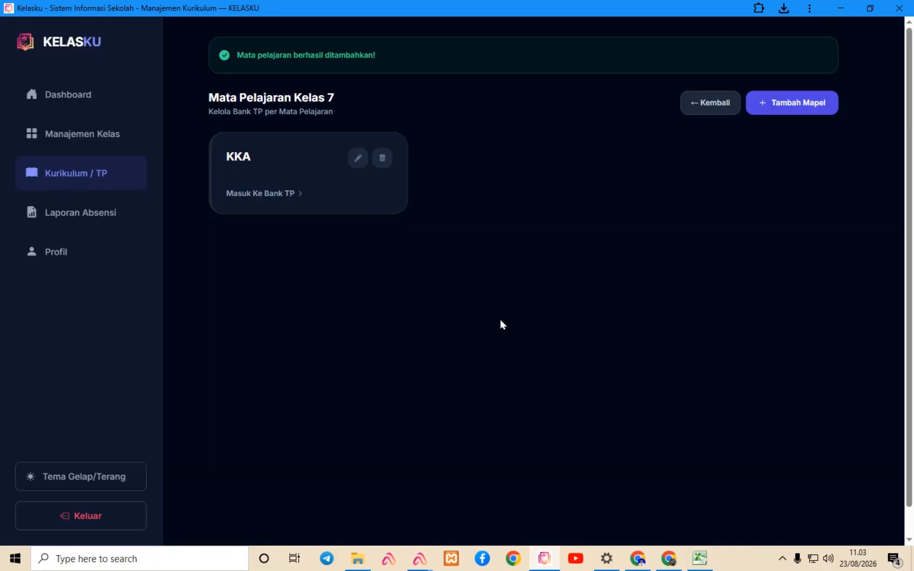
# Download the CSV template for learning objectives from the KKA subject's TP bank and open template_tp (2).csv in Excel
pyautogui.click(277, 195)
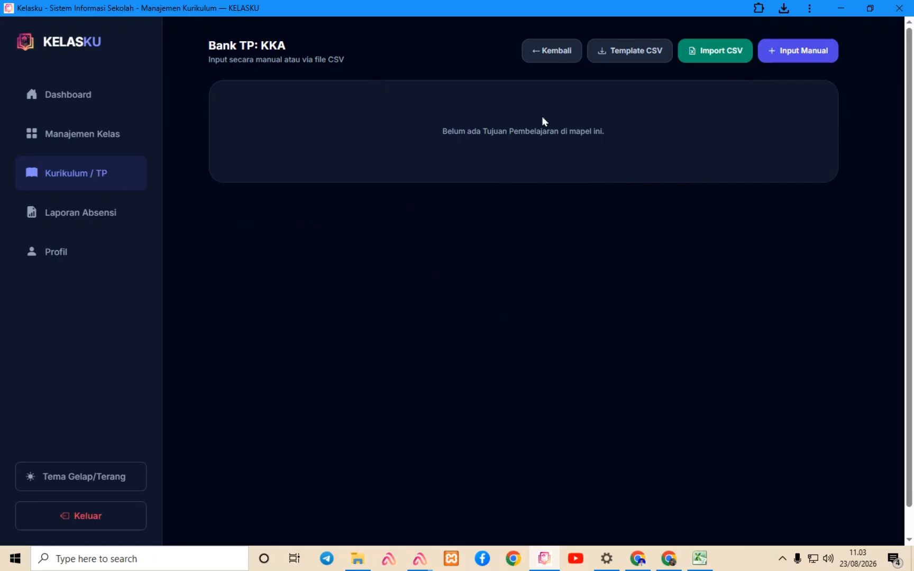
pyautogui.click(710, 56)
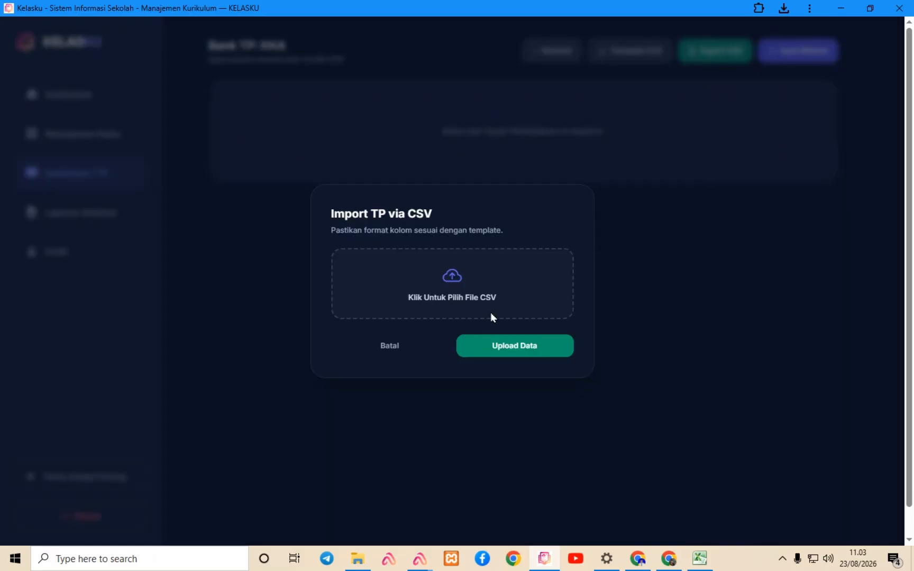
pyautogui.click(385, 346)
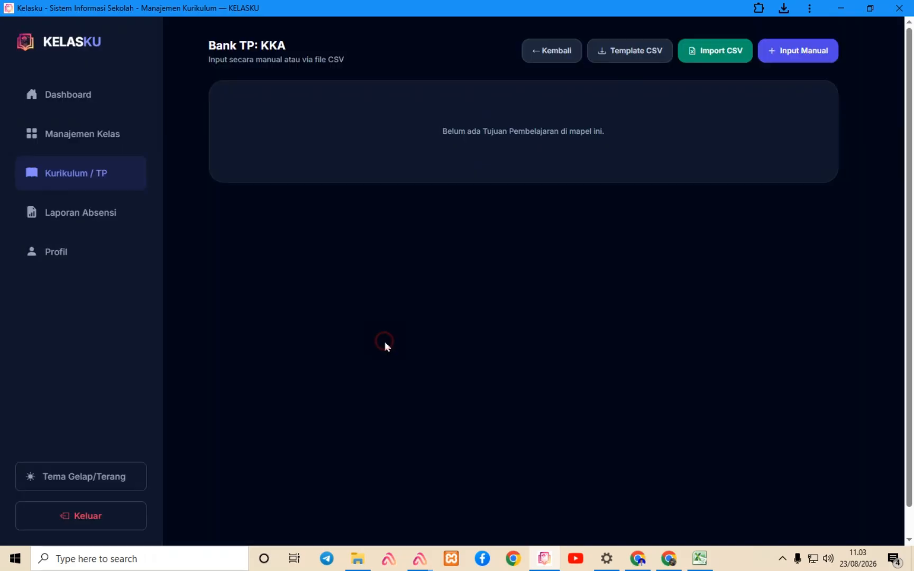
pyautogui.click(636, 52)
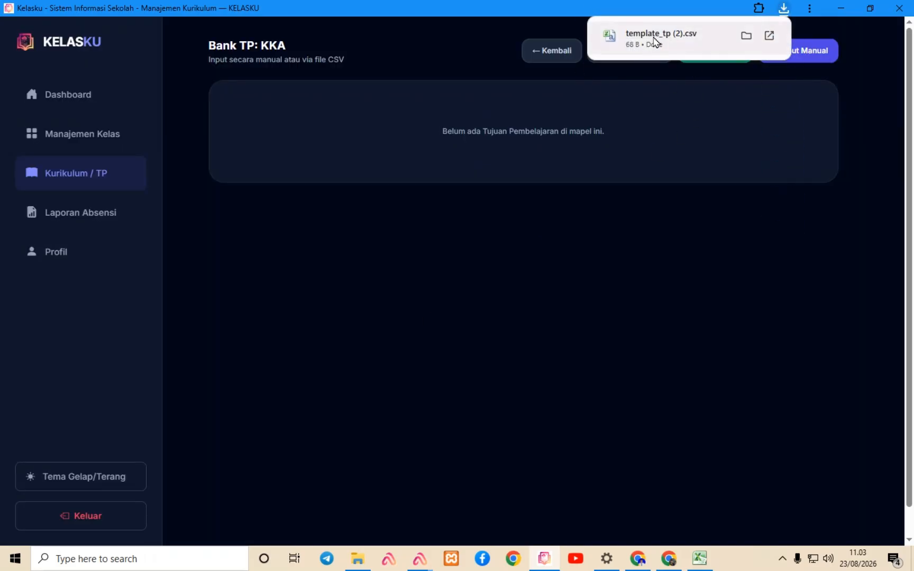
pyautogui.click(656, 40)
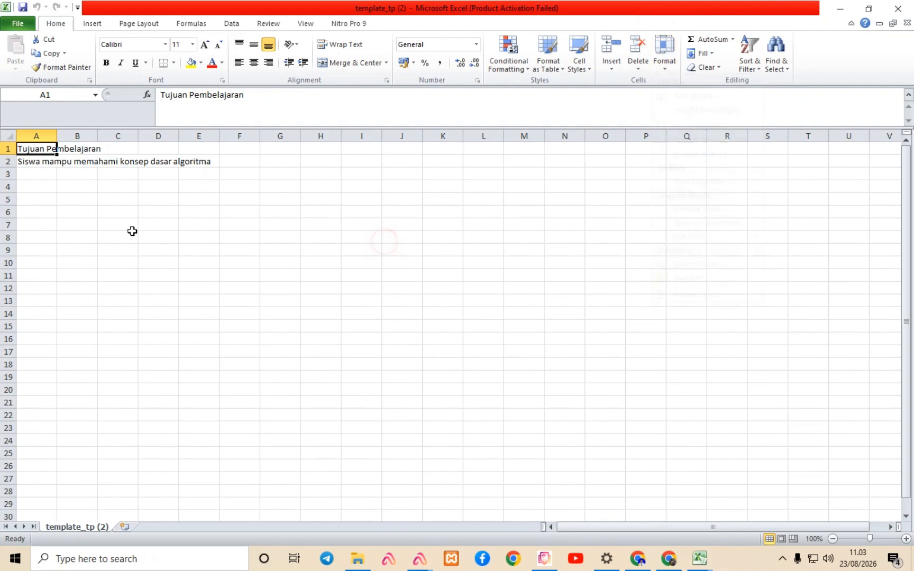
# Examine the entry rows under the template's Tujuan Pembelajaran heading and locate the file in the Downloads folder
pyautogui.moveTo(43, 176); pyautogui.dragTo(43, 329)
pyautogui.click(40, 175)
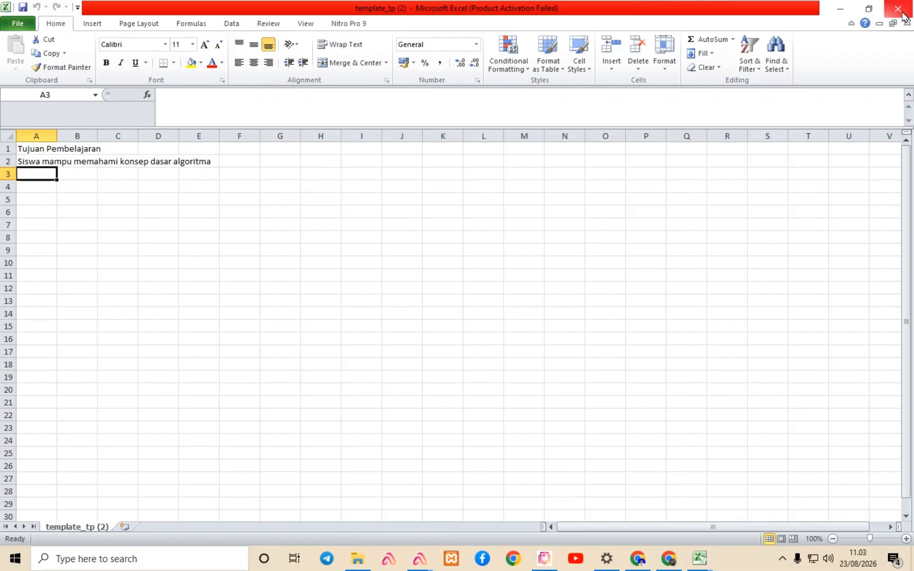
pyautogui.click(358, 558)
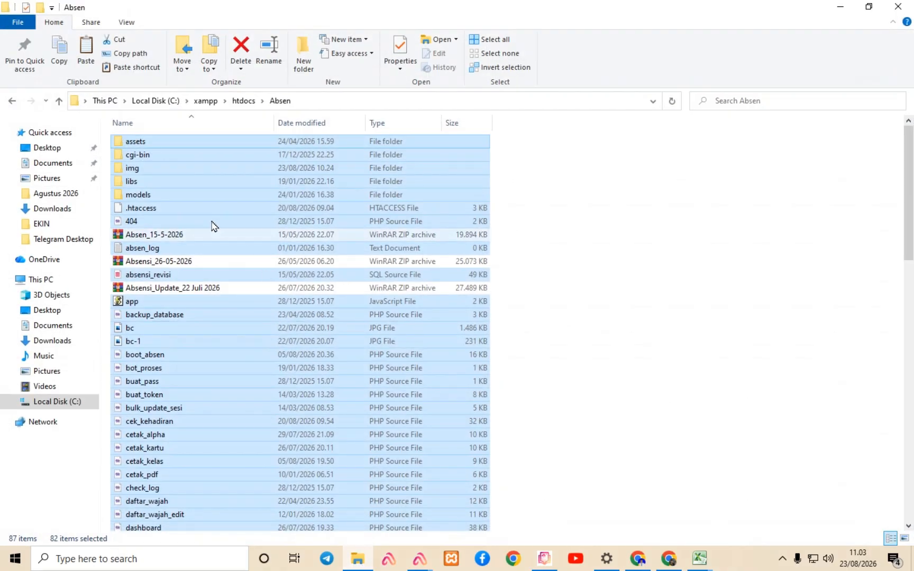
pyautogui.click(90, 208)
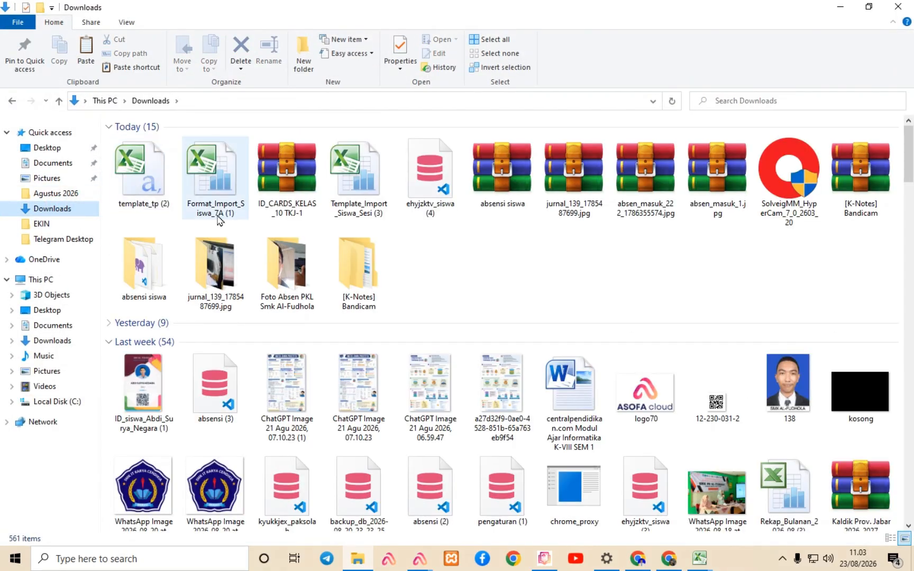
pyautogui.click(840, 9)
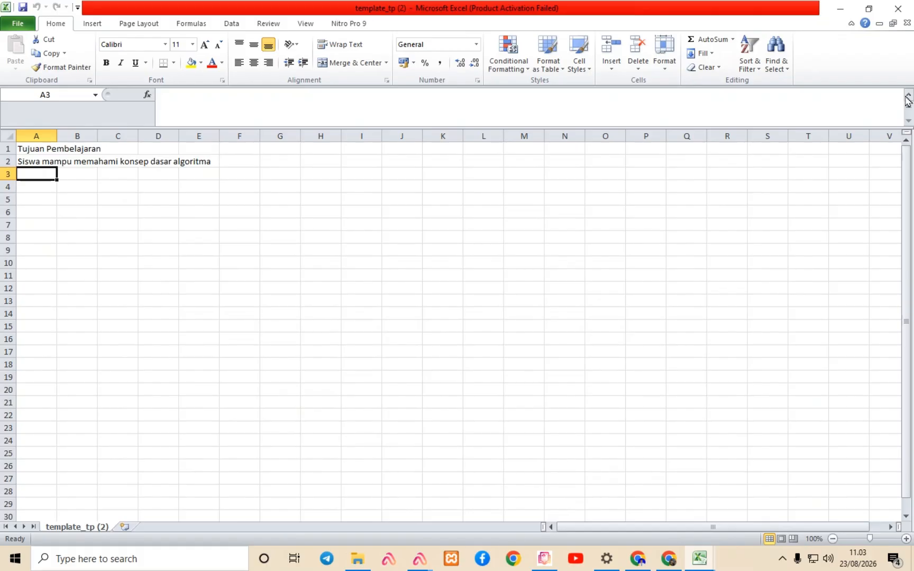
# Close the CSV template in Excel, switch back to KELASKU and import the file template_tp (1) into the KKA TP bank
pyautogui.click(900, 8)
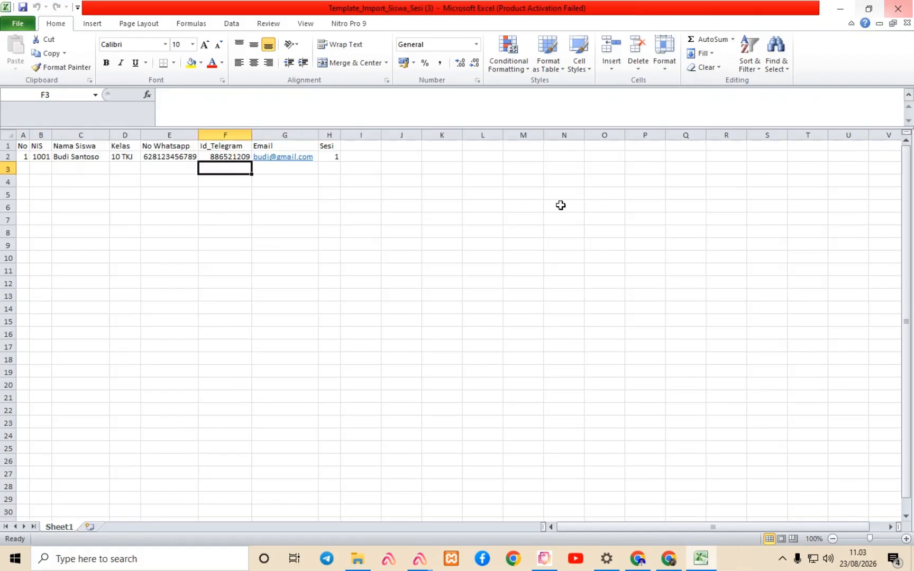
pyautogui.click(553, 561)
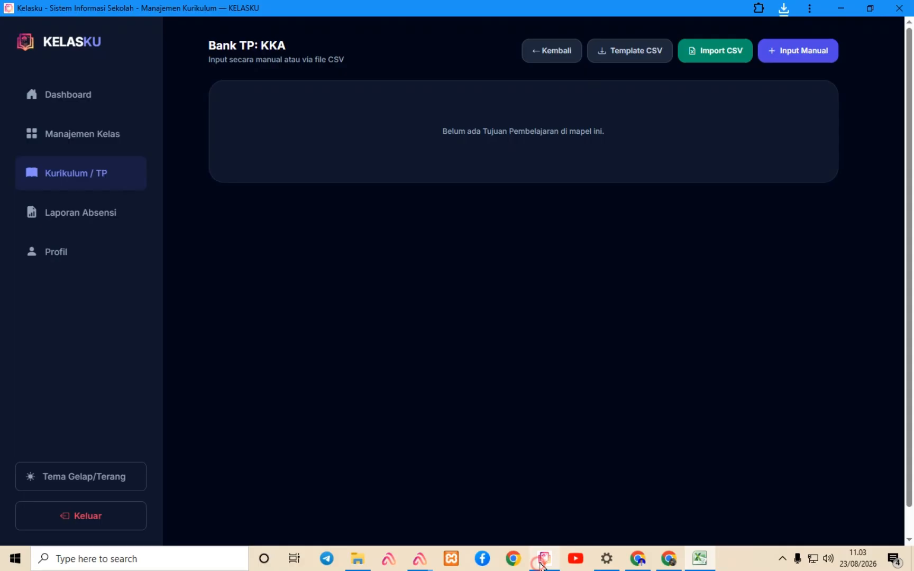
pyautogui.click(711, 53)
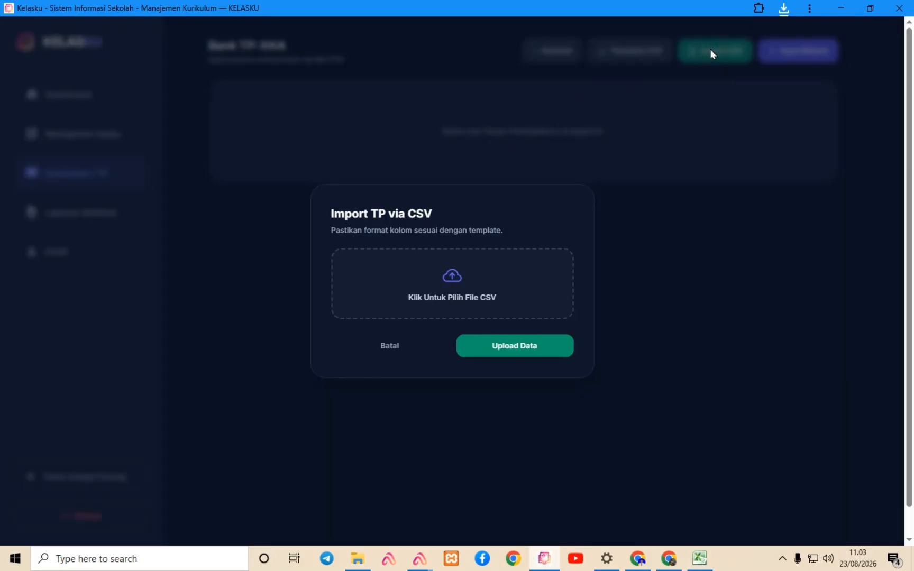
pyautogui.click(452, 278)
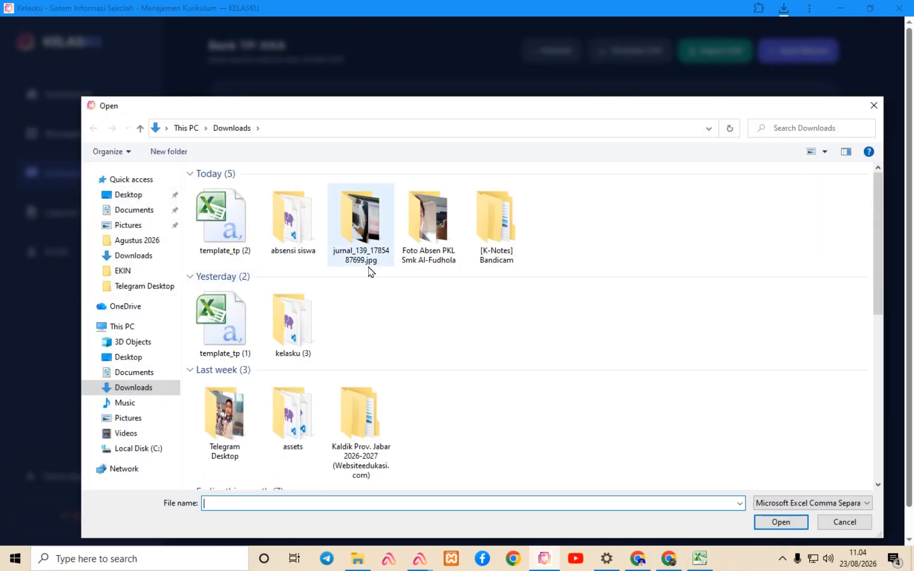
pyautogui.click(242, 322)
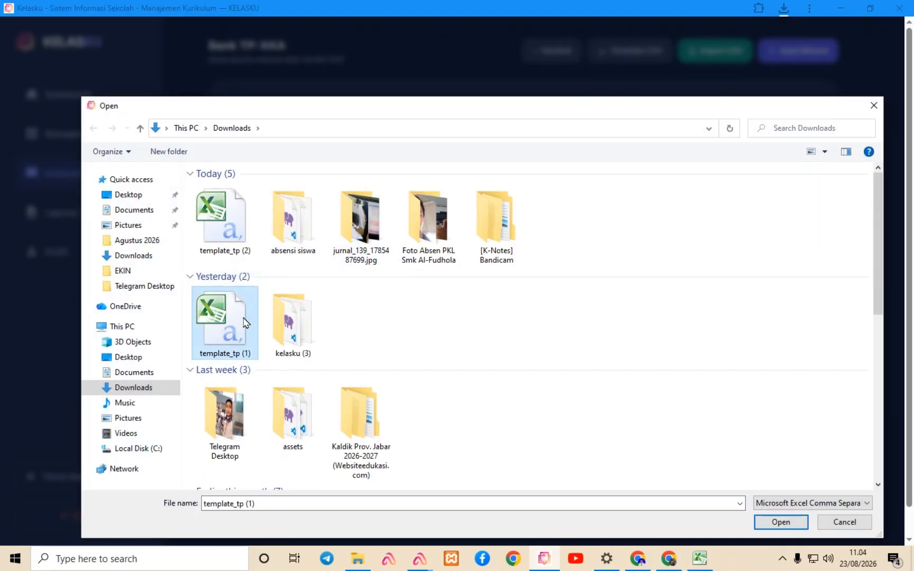
pyautogui.click(801, 523)
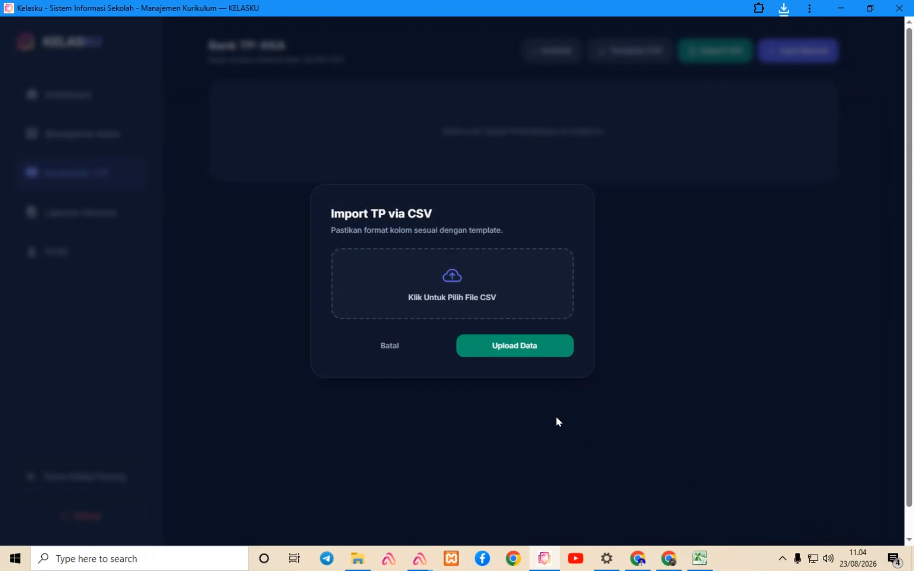
pyautogui.click(526, 353)
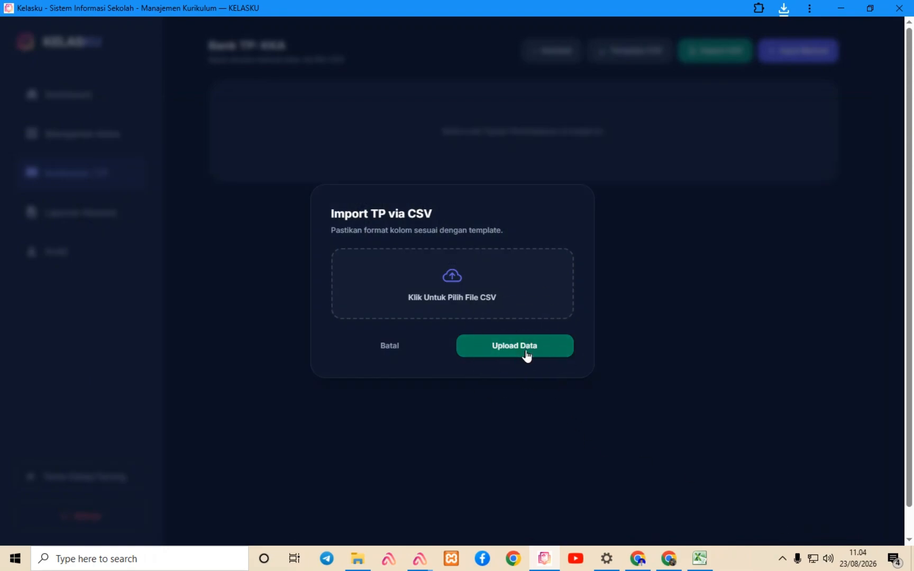
pyautogui.scroll(-20, 583, 254)
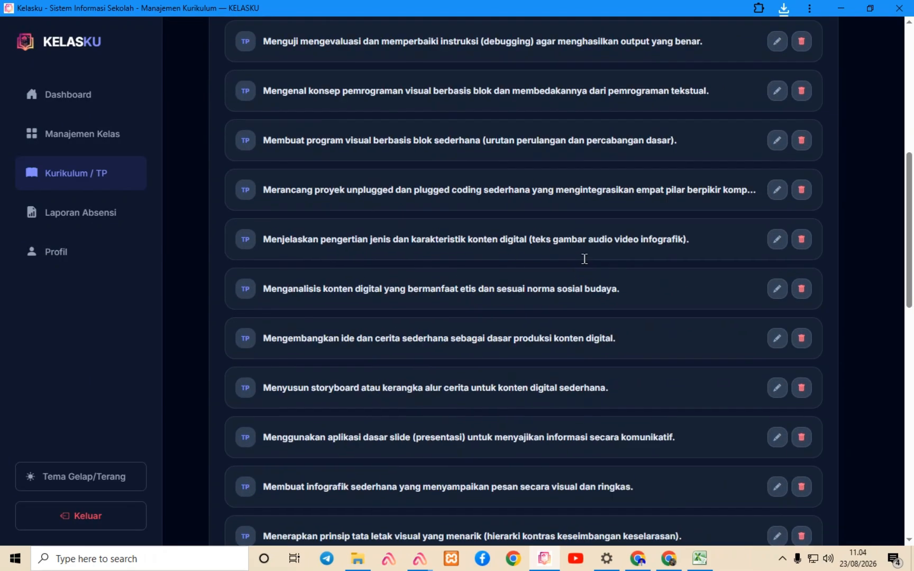
pyautogui.scroll(20, 576, 314)
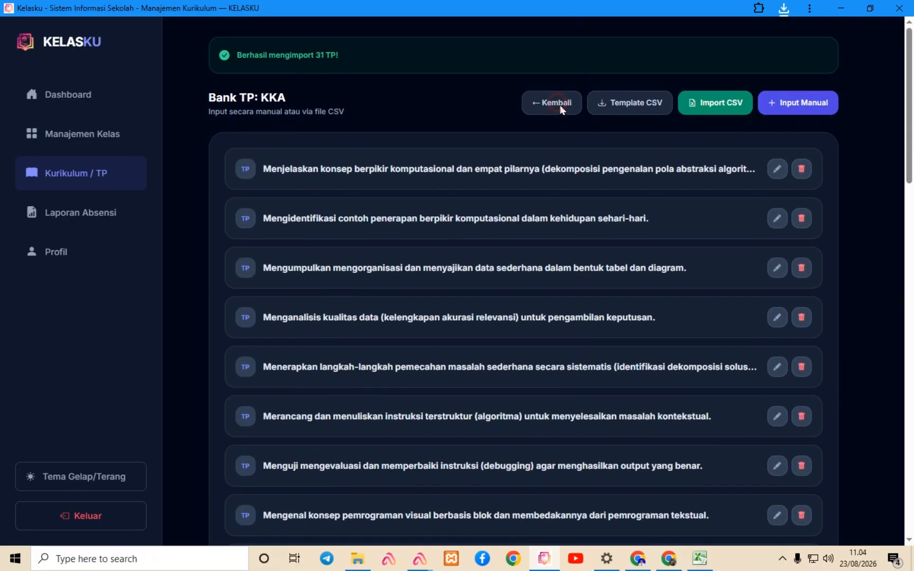
# Leave the TP bank and open the journal of class 7A's session 1 from class management
pyautogui.click(556, 104)
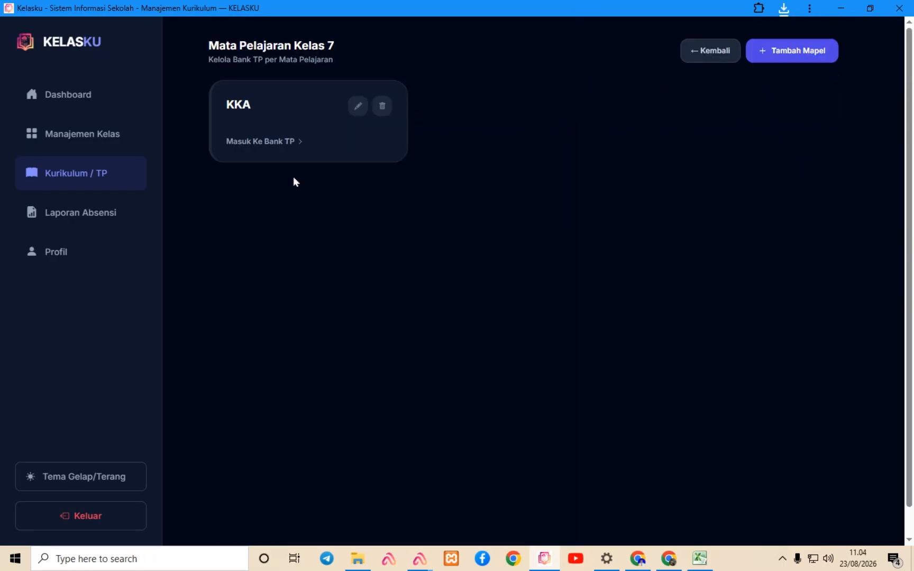
pyautogui.click(88, 142)
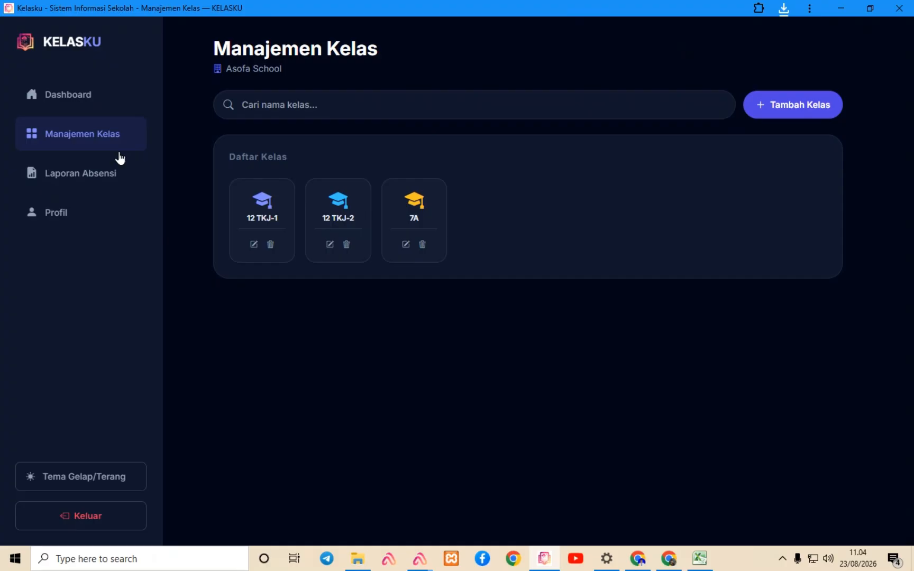
pyautogui.click(416, 205)
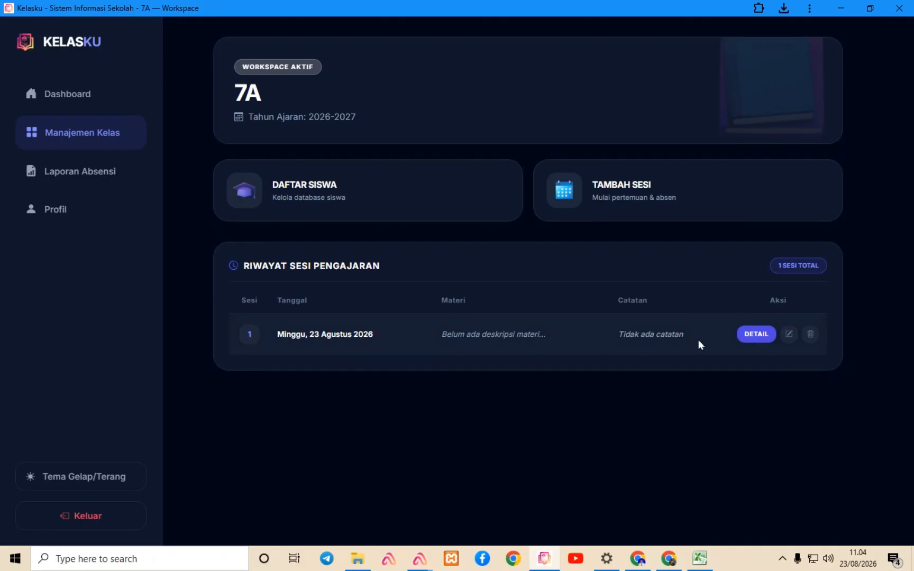
pyautogui.click(756, 337)
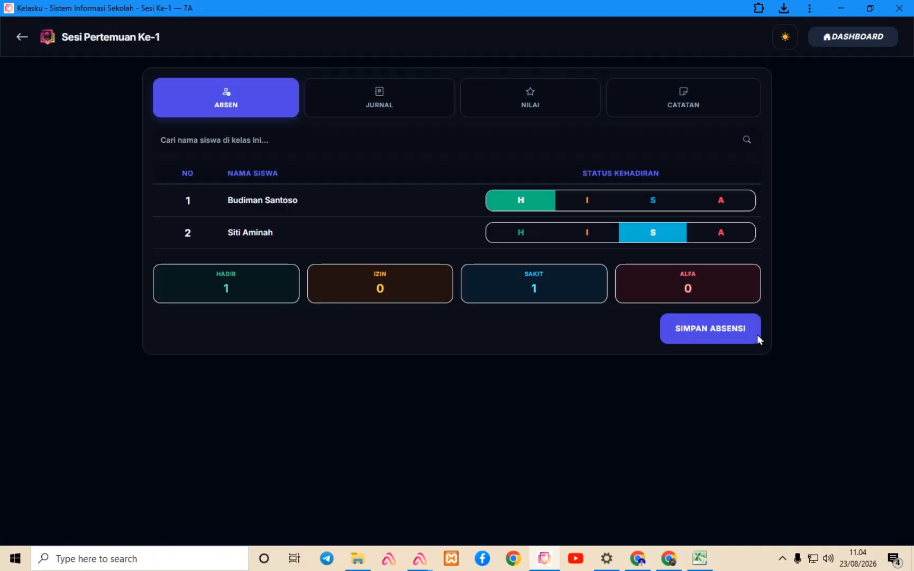
pyautogui.click(395, 103)
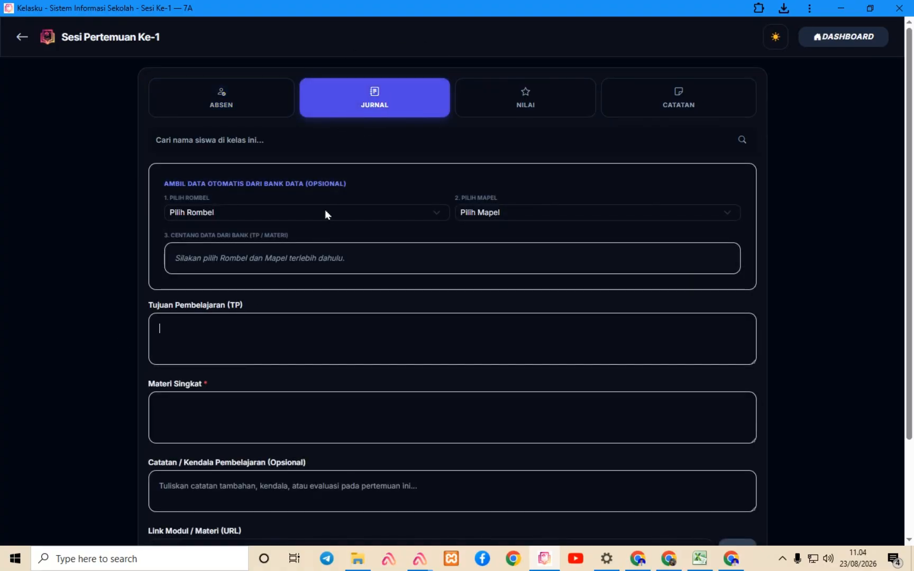
# Load the learning objectives for rombel Kelas 7 and subject KKA from the data bank into the journal form
pyautogui.click(325, 212)
pyautogui.click(294, 259)
pyautogui.click(489, 212)
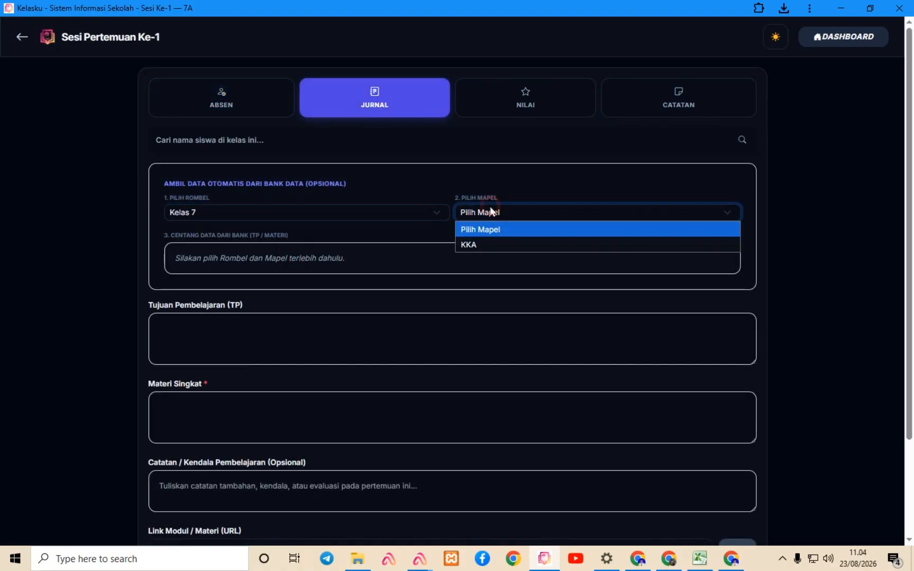
pyautogui.click(483, 244)
pyautogui.scroll(-5, 389, 333)
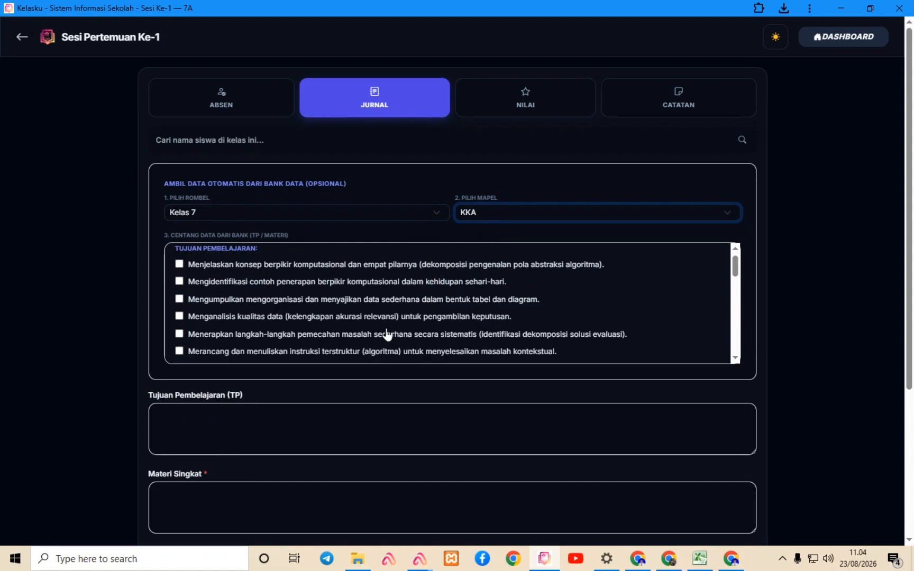
pyautogui.scroll(-2, 388, 333)
pyautogui.scroll(10, 390, 337)
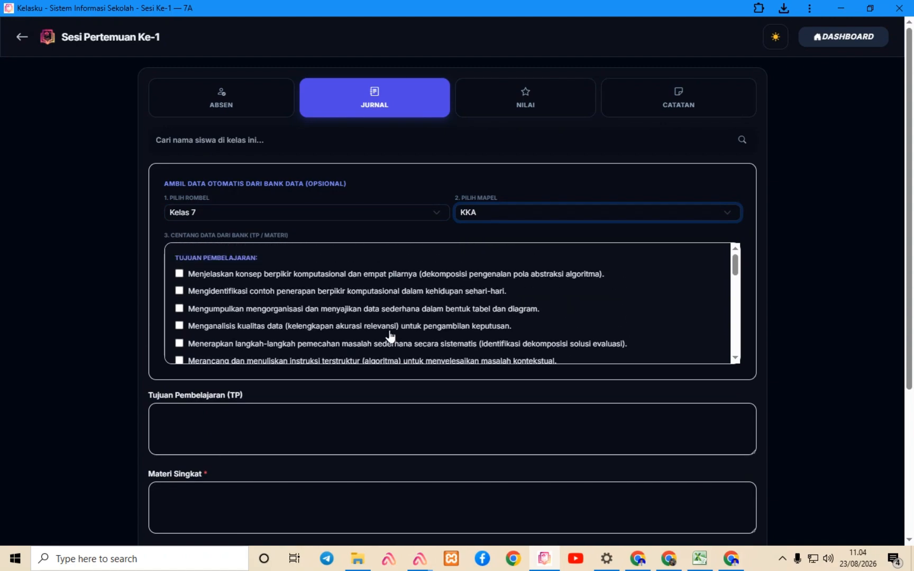
# Select only the first three learning objectives from the bank to fill the journal's Tujuan Pembelajaran (TP)
pyautogui.click(179, 273)
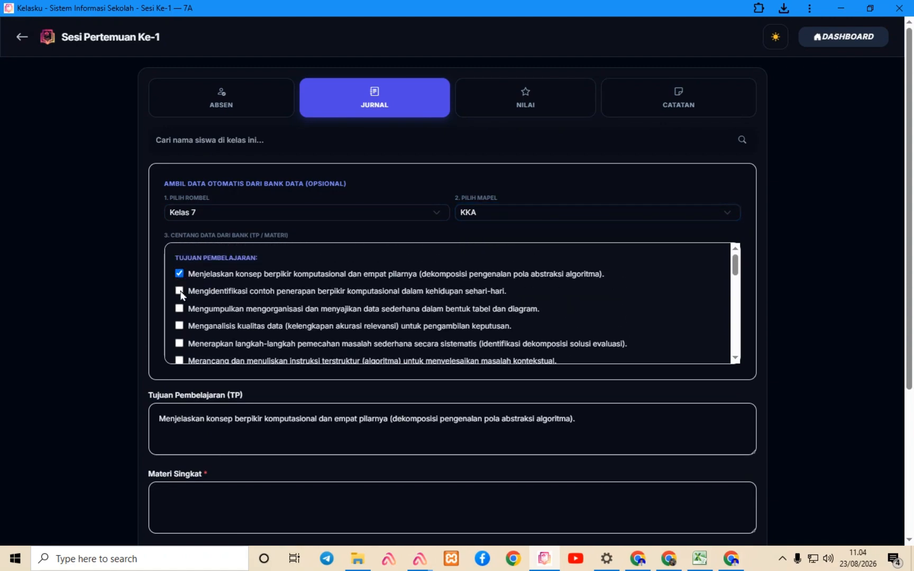
pyautogui.click(179, 291)
pyautogui.click(179, 309)
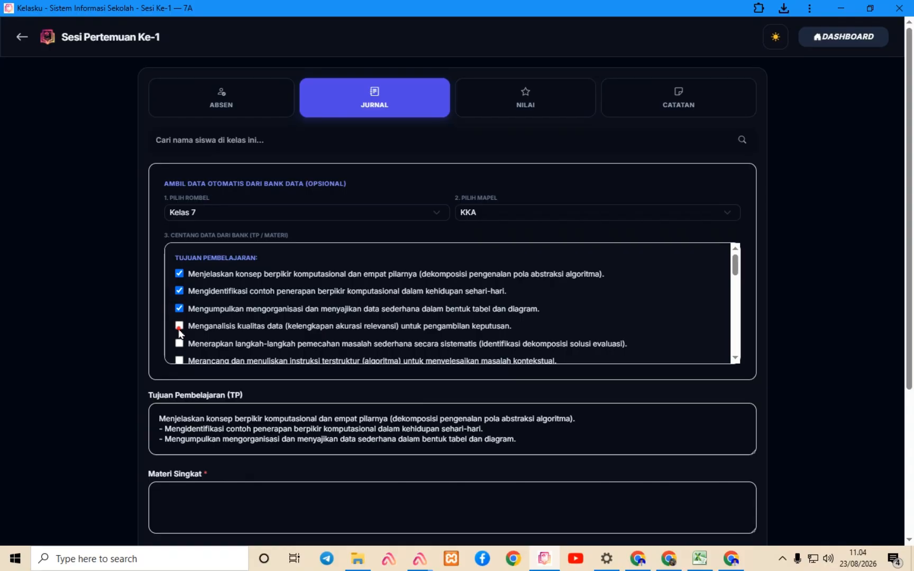
pyautogui.click(179, 326)
pyautogui.click(180, 326)
pyautogui.click(568, 444)
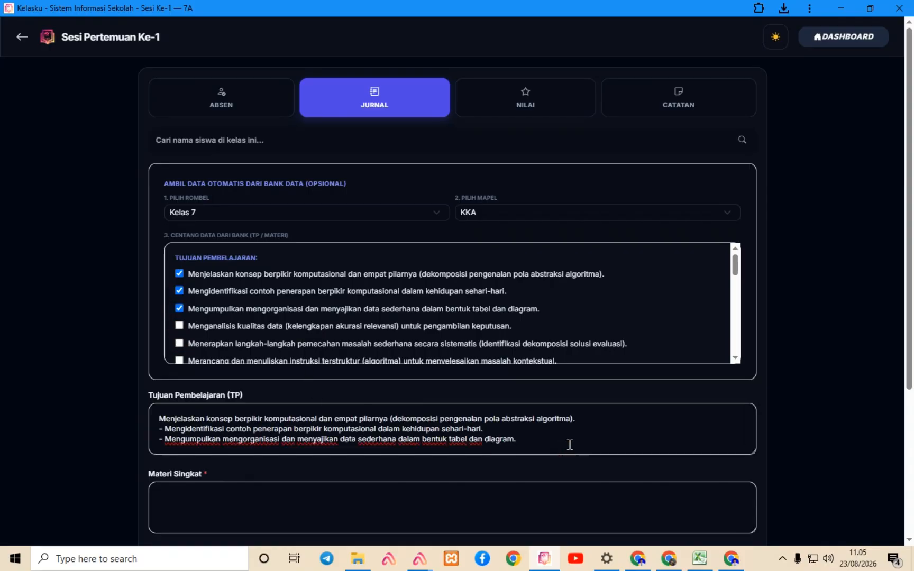
# Enter "abstraksi algoritma" as the Materi Singkat and "nilai" as the Catatan / Kendala Pembelajaran
pyautogui.scroll(-2, 548, 374)
pyautogui.click(210, 375)
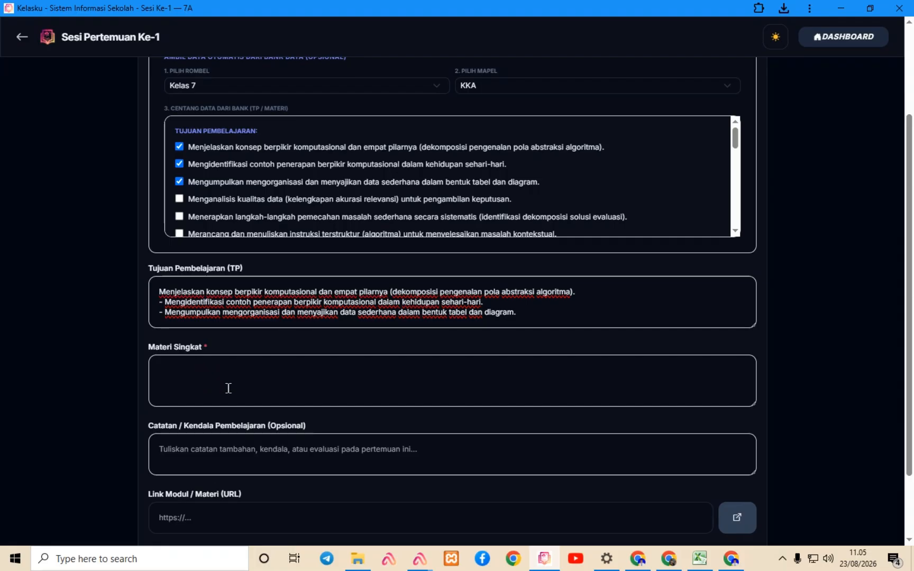
pyautogui.write('abstraksi algoritma')
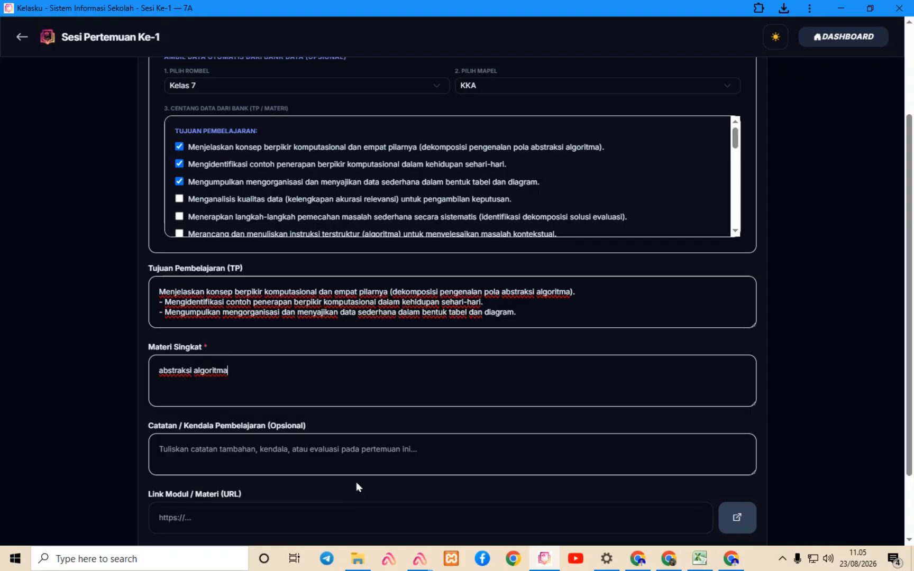
pyautogui.scroll(-1, 365, 453)
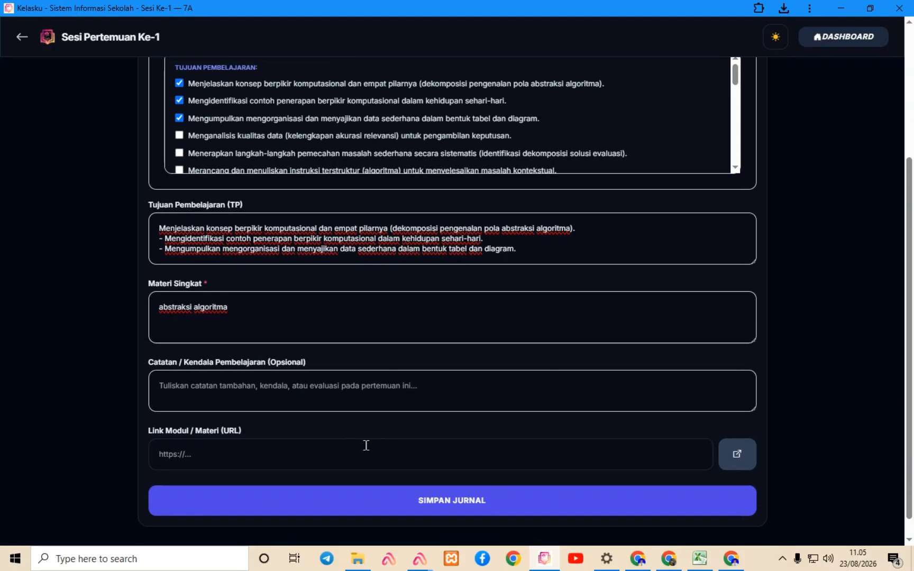
pyautogui.press('Tab')
pyautogui.write('ni')
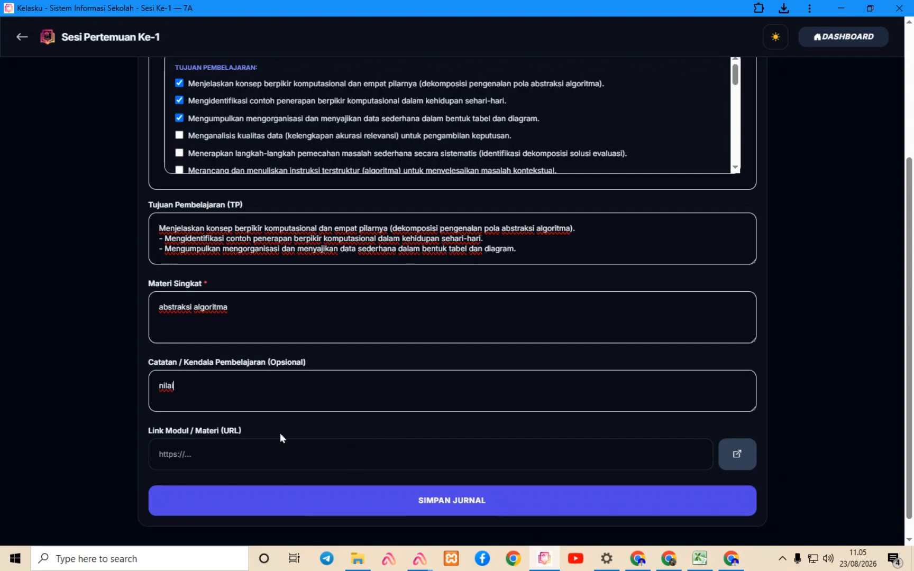
# Save the session journal with the Link Modul / Materi (URL) left empty
pyautogui.click(272, 450)
pyautogui.scroll(3, 616, 250)
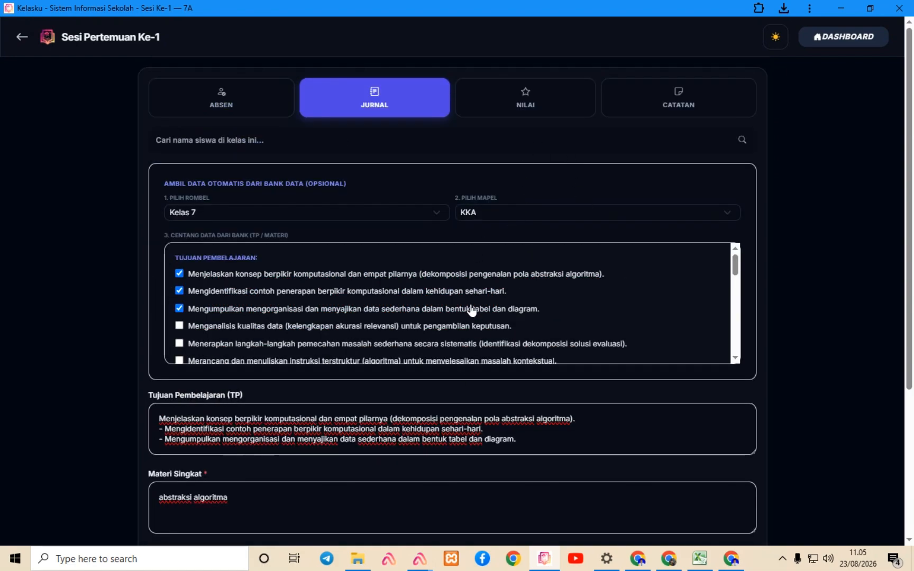
pyautogui.scroll(-10, 604, 322)
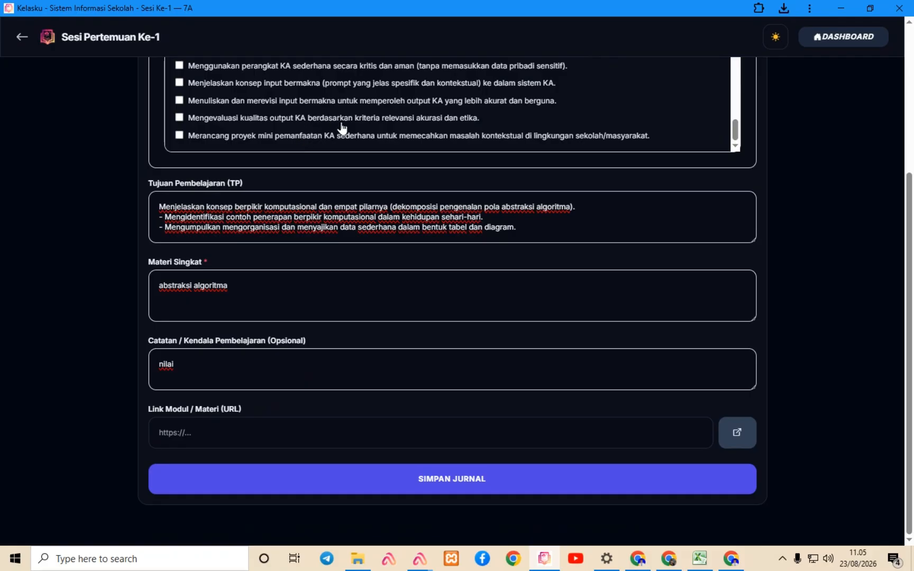
pyautogui.click(230, 434)
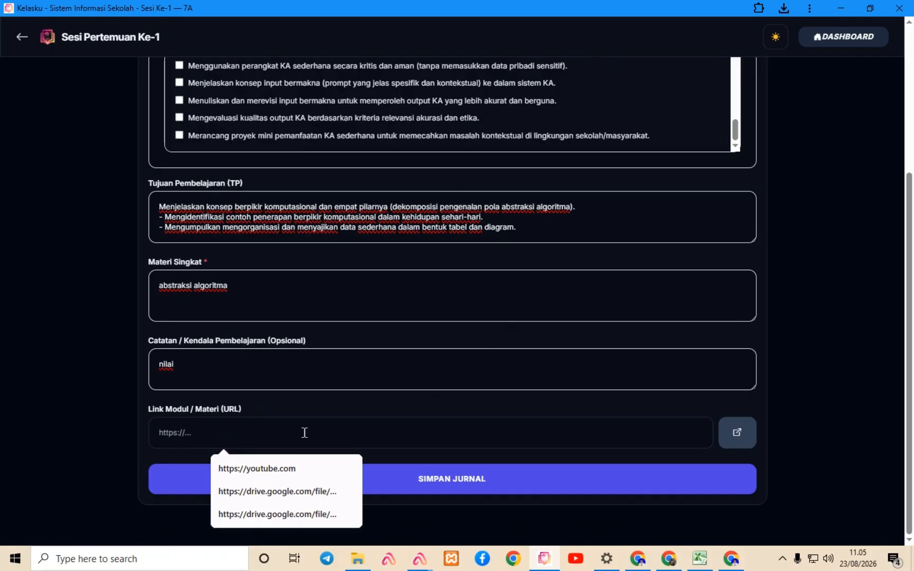
pyautogui.click(496, 479)
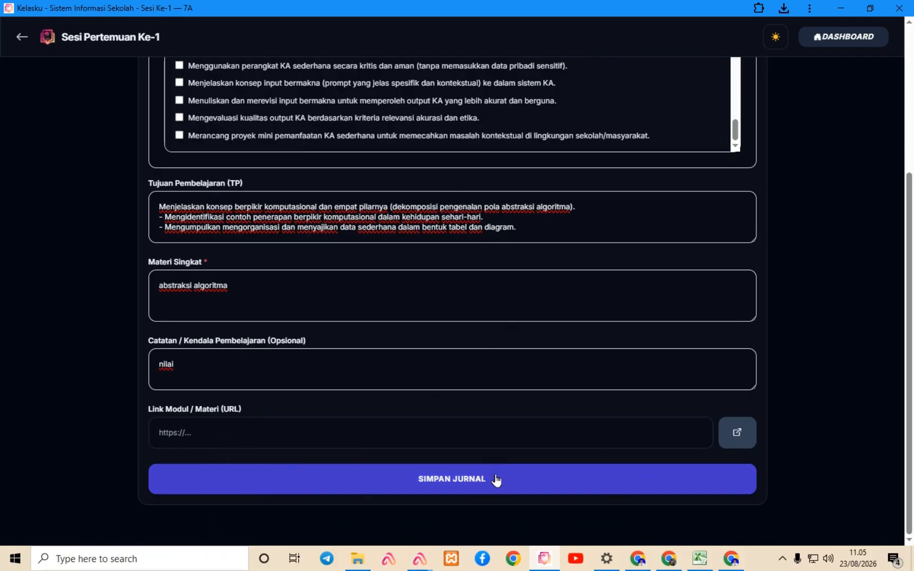
pyautogui.click(496, 479)
pyautogui.scroll(4, 544, 389)
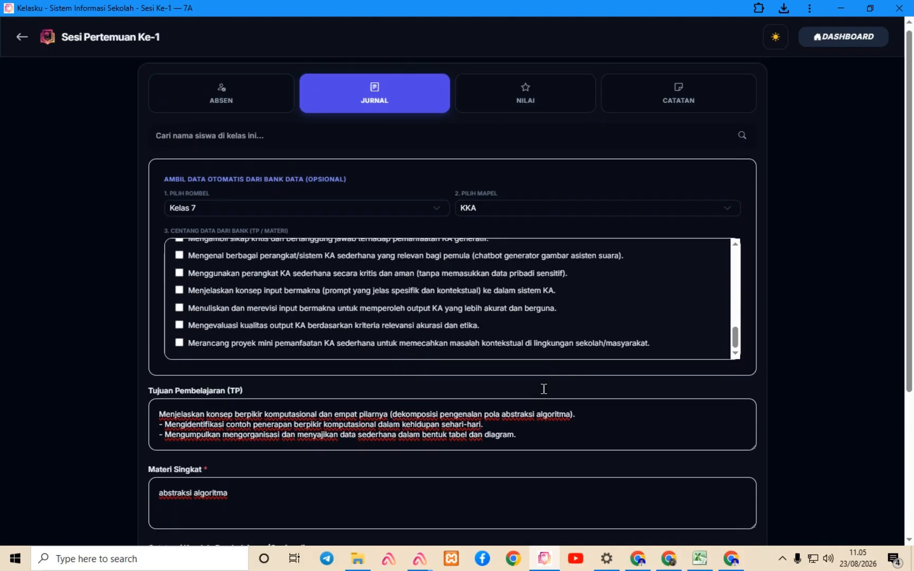
pyautogui.scroll(-4, 544, 389)
pyautogui.click(475, 483)
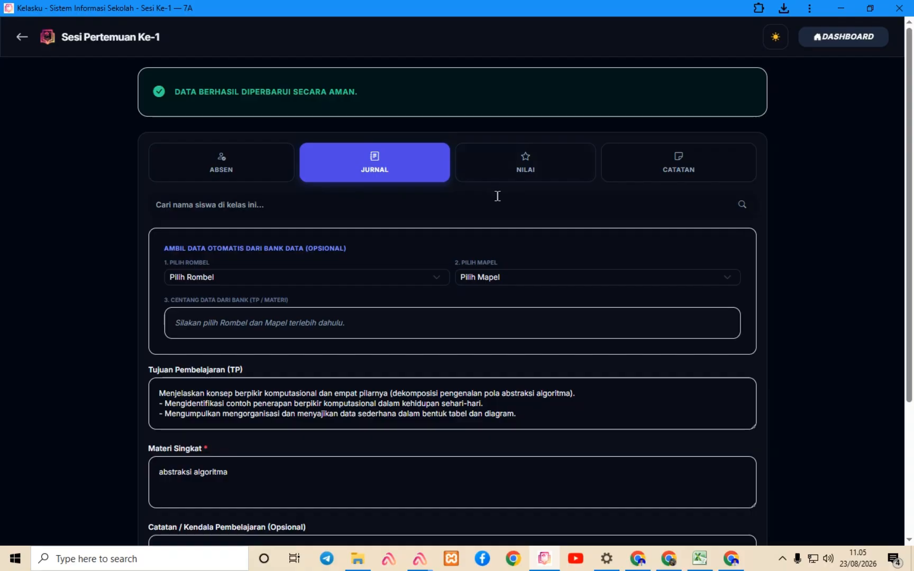
# Give the first student a score of 80 and the second a score of 60 for this session, and save the scores
pyautogui.click(533, 176)
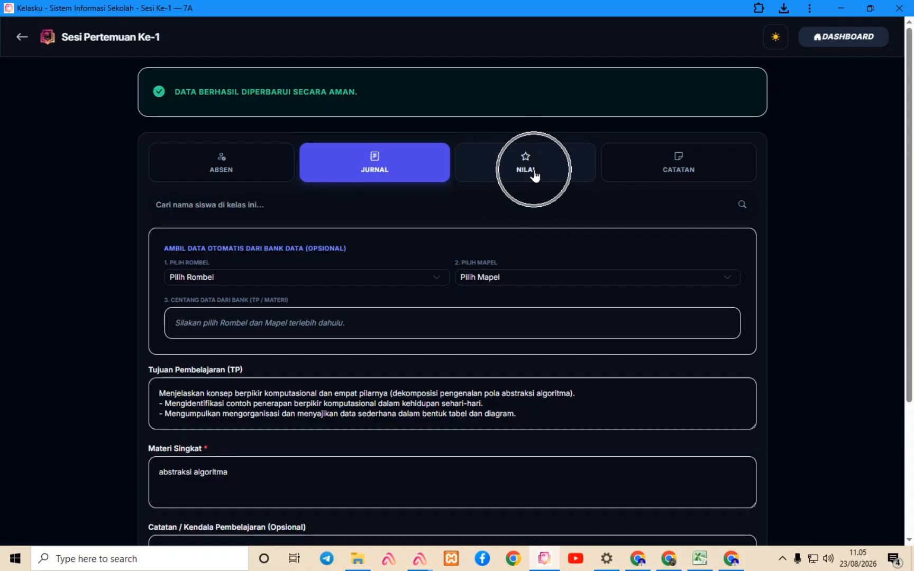
pyautogui.click(702, 265)
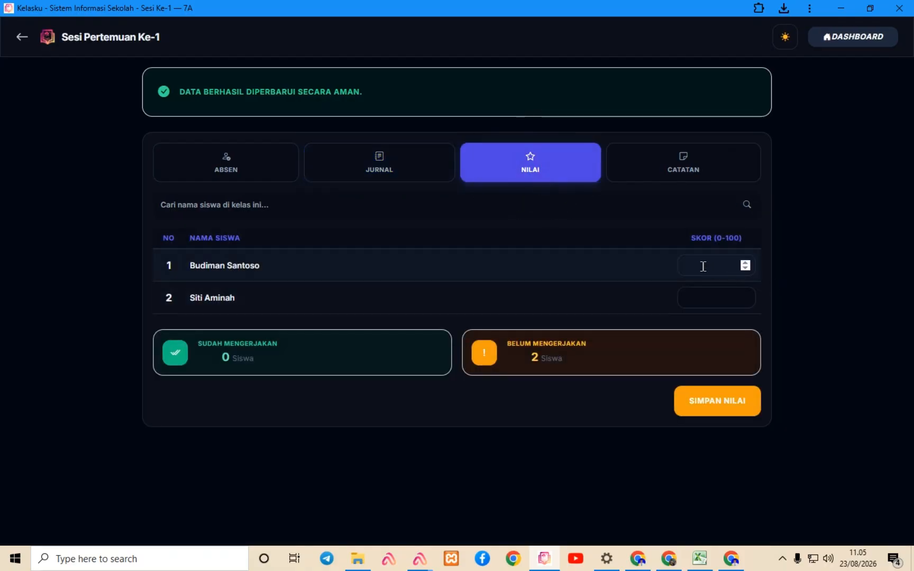
pyautogui.write('80')
pyautogui.press('Tab')
pyautogui.write('45')
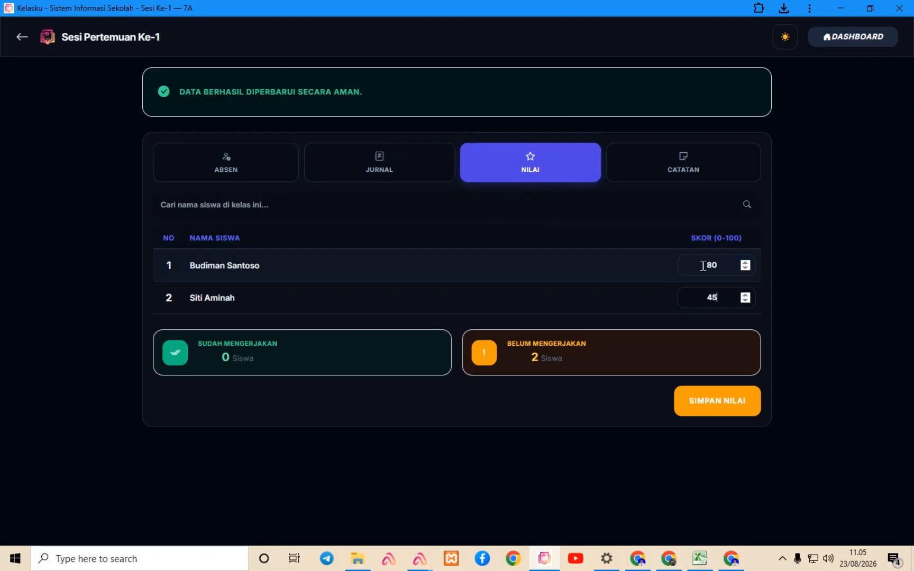
pyautogui.press('BackSpace')
pyautogui.write('60')
pyautogui.click(714, 416)
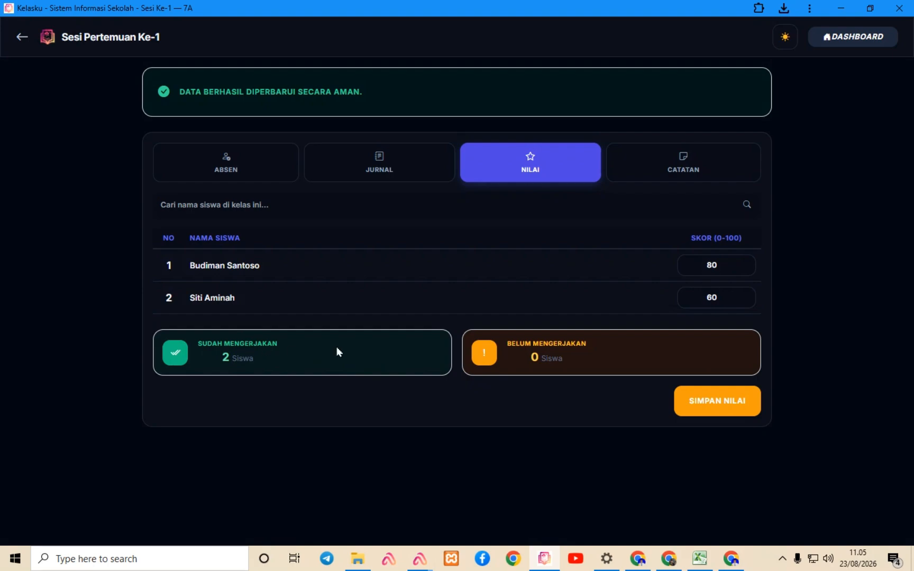
# Add a Prestasi note "siswa sangat aktif" for the first student in the session's Catatan and save it
pyautogui.click(689, 165)
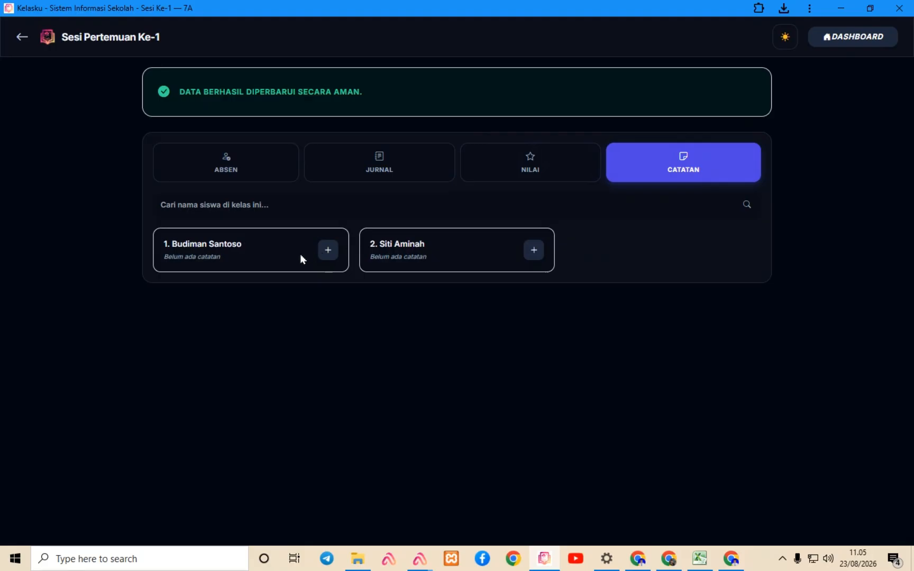
pyautogui.click(320, 253)
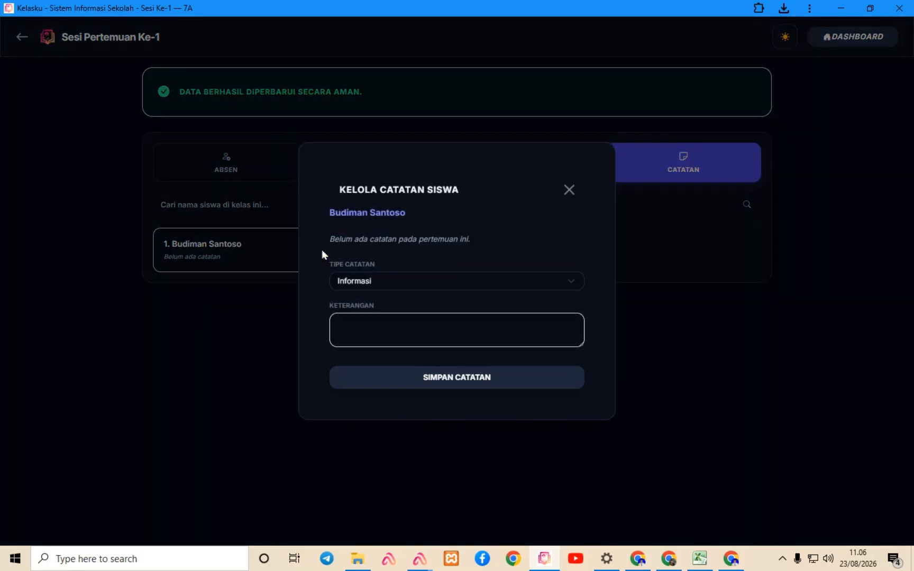
pyautogui.click(478, 275)
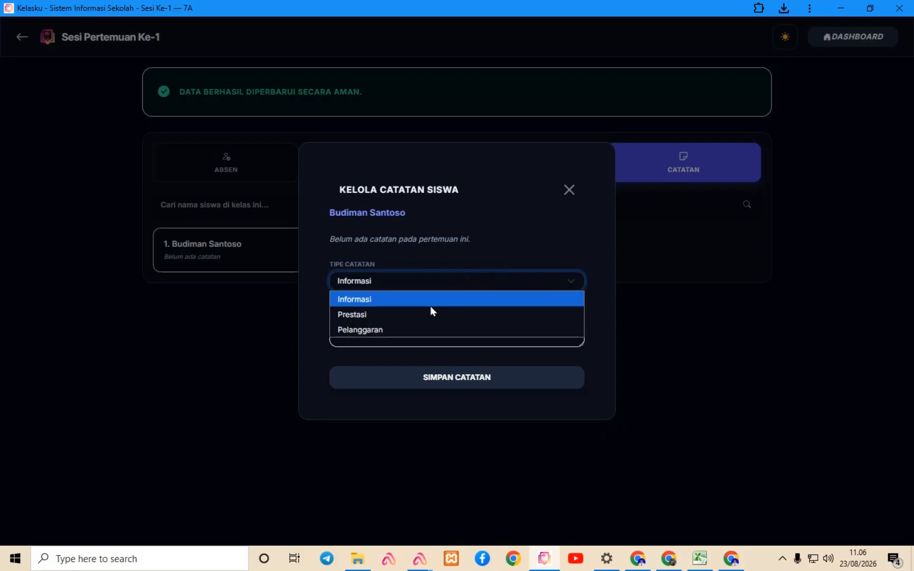
pyautogui.click(405, 319)
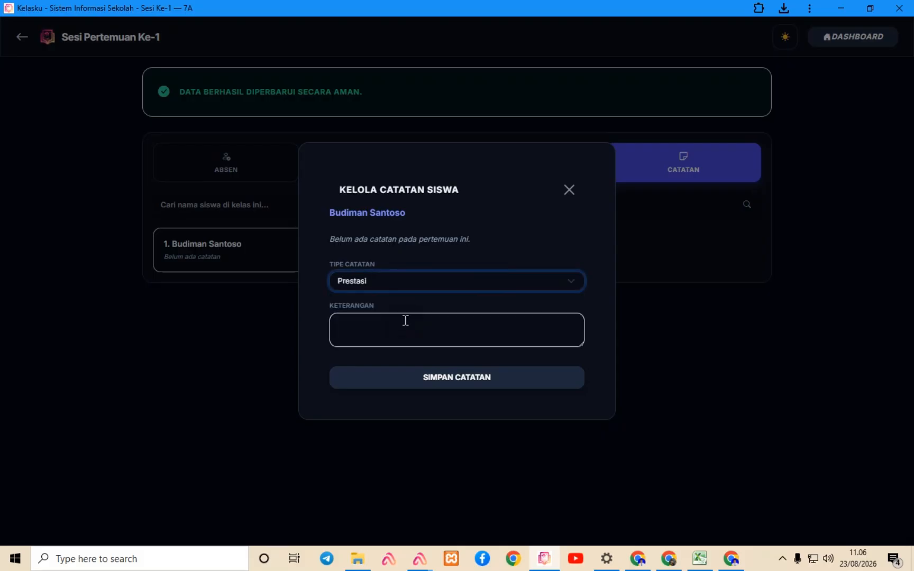
pyautogui.click(378, 333)
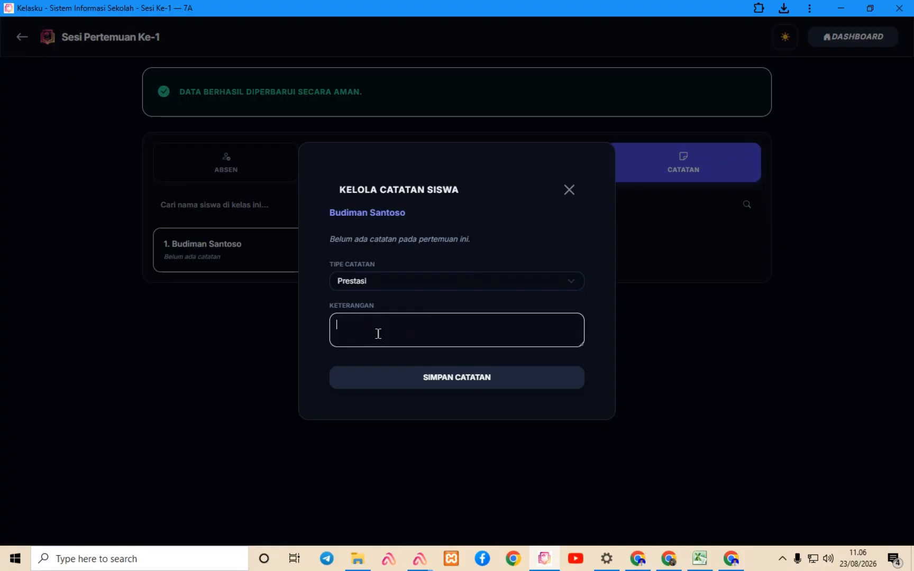
pyautogui.write('siswa sangat aktif')
pyautogui.click(486, 376)
# Add a Pelanggaran note "rusuh" for the second student and save it
pyautogui.click(529, 249)
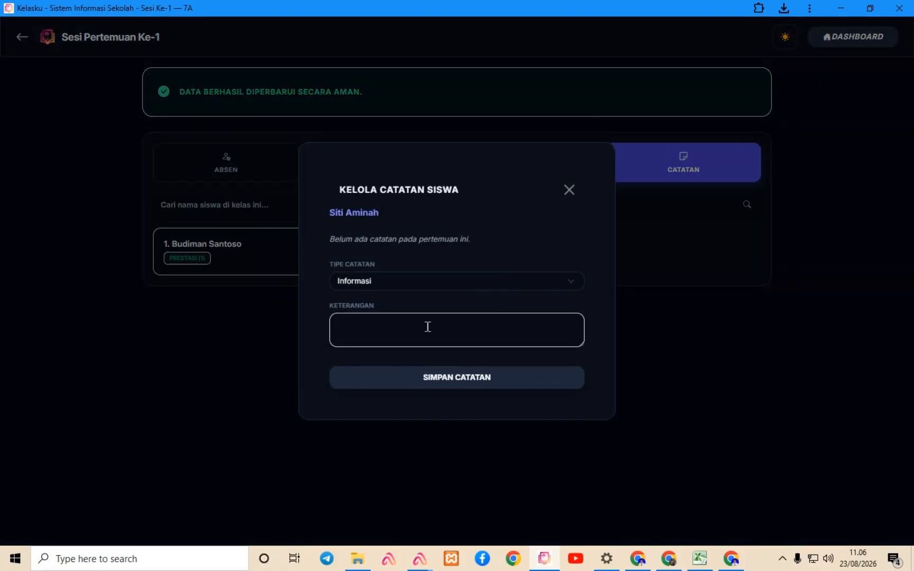
pyautogui.click(449, 281)
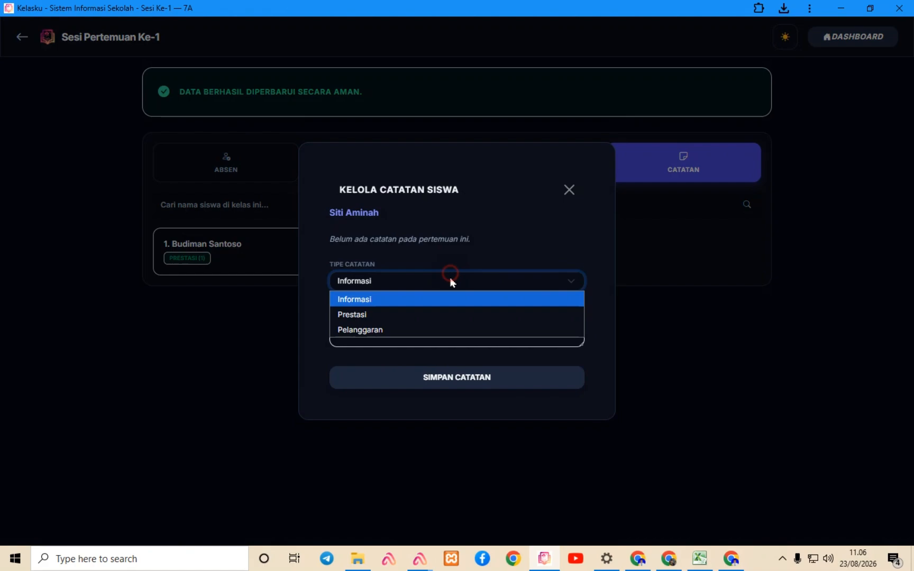
pyautogui.click(423, 330)
pyautogui.write('r')
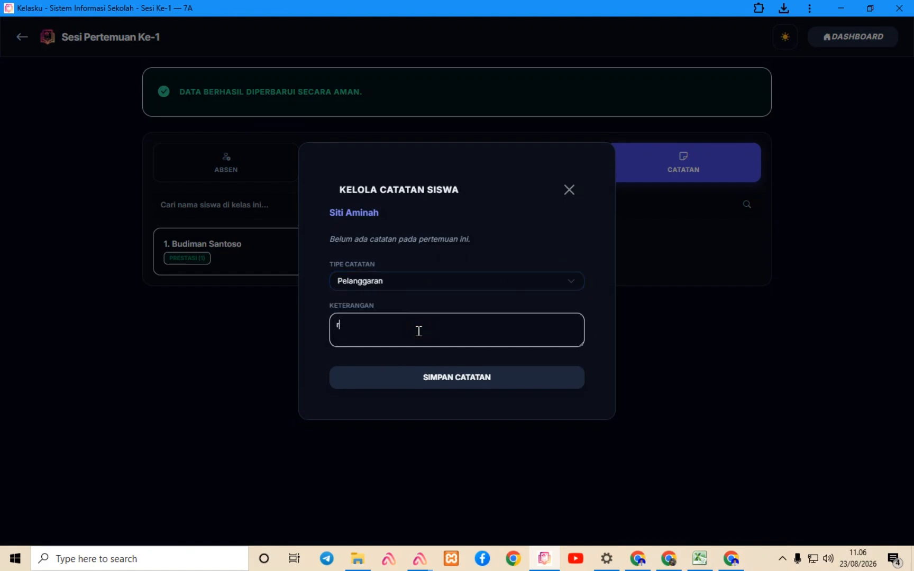
pyautogui.write('usuh')
pyautogui.click(425, 374)
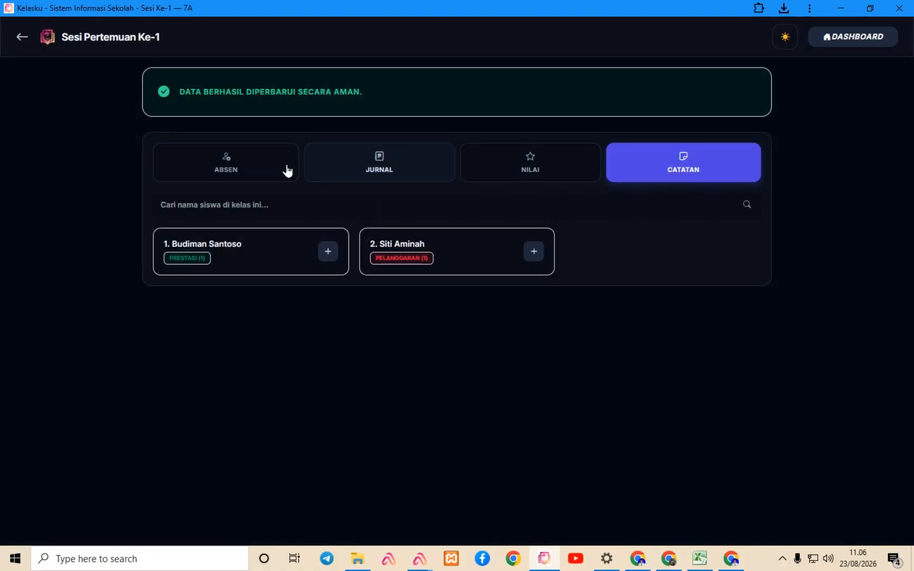
# Review the session's attendance, then check its date and material in class 7A's teaching session history
pyautogui.click(249, 165)
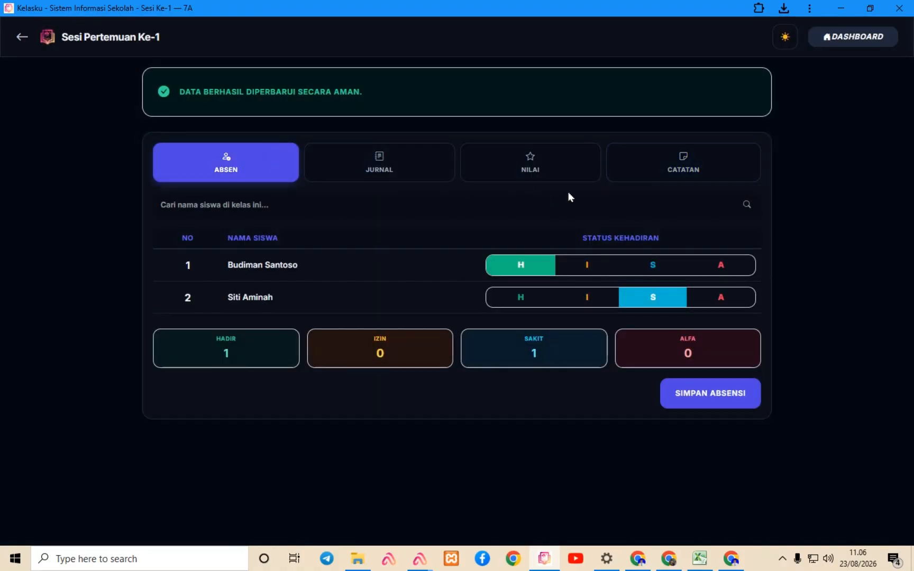
pyautogui.click(21, 38)
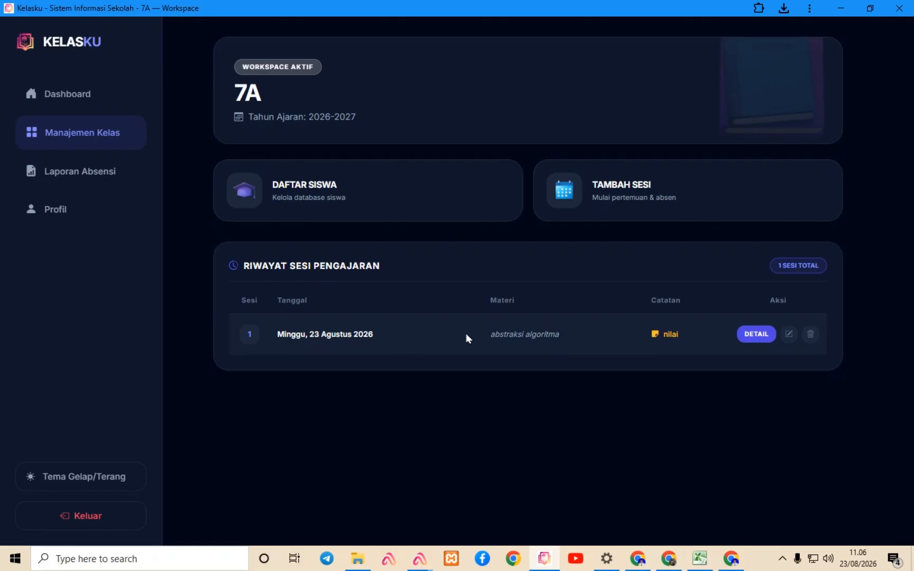
pyautogui.moveTo(369, 334); pyautogui.dragTo(274, 338)
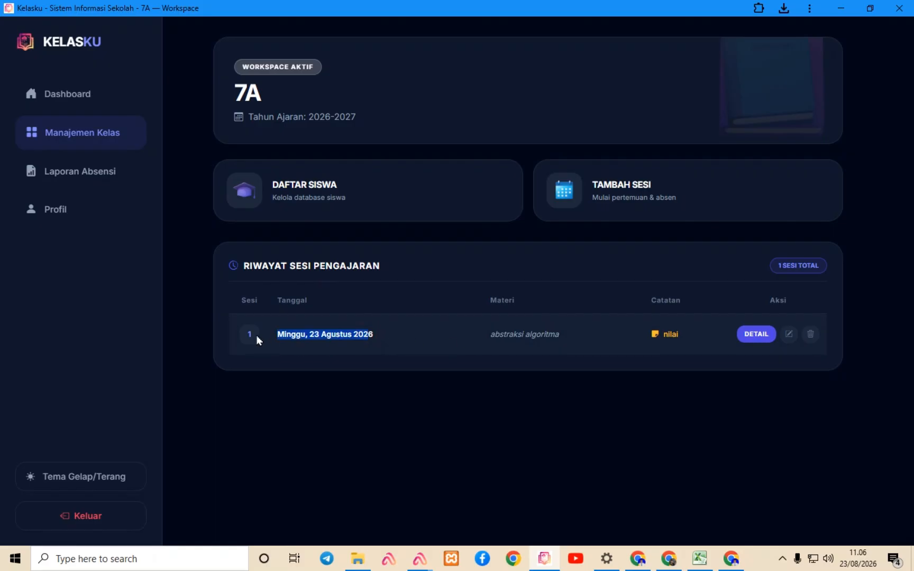
pyautogui.click(524, 334)
pyautogui.moveTo(490, 334); pyautogui.dragTo(566, 338)
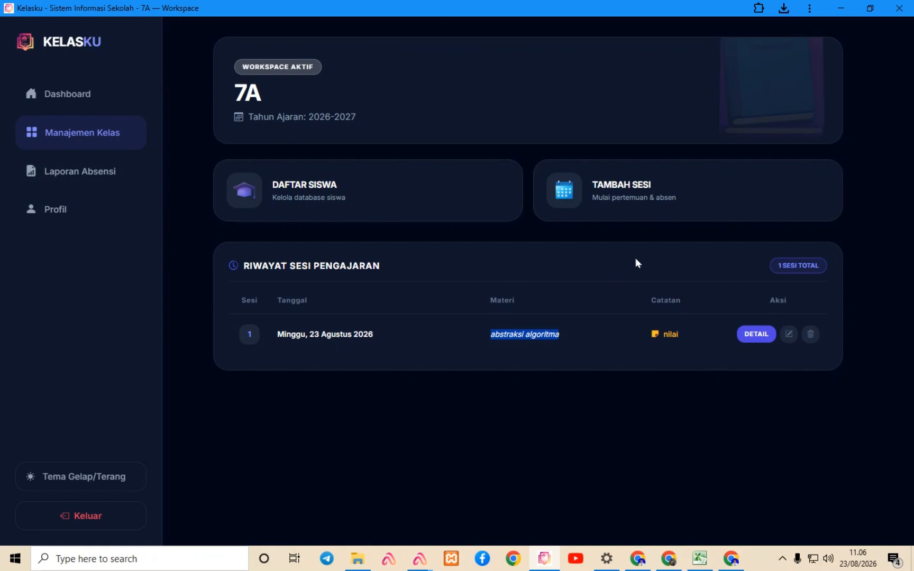
# View class 7A's Laporan Presensi and examine its date range filter and its Excel and PDF export options
pyautogui.click(89, 177)
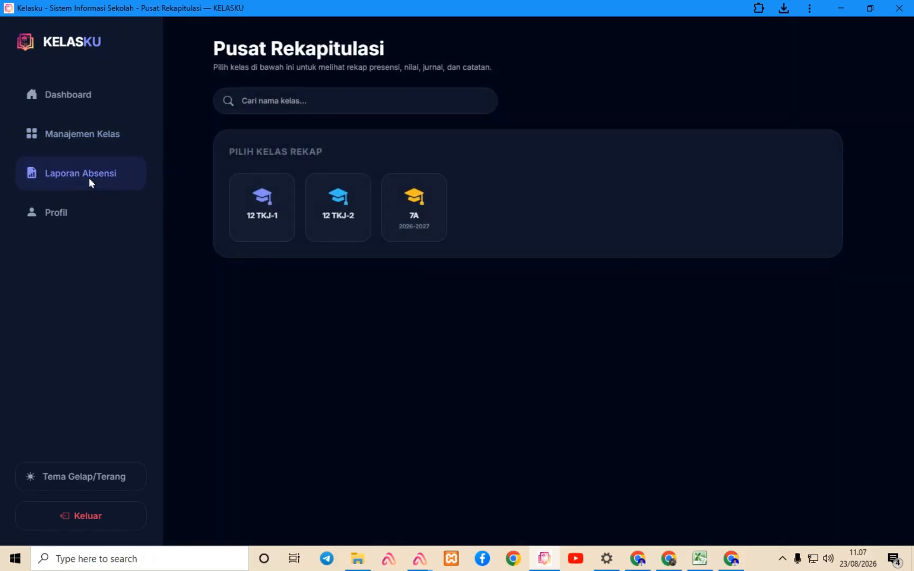
pyautogui.click(424, 204)
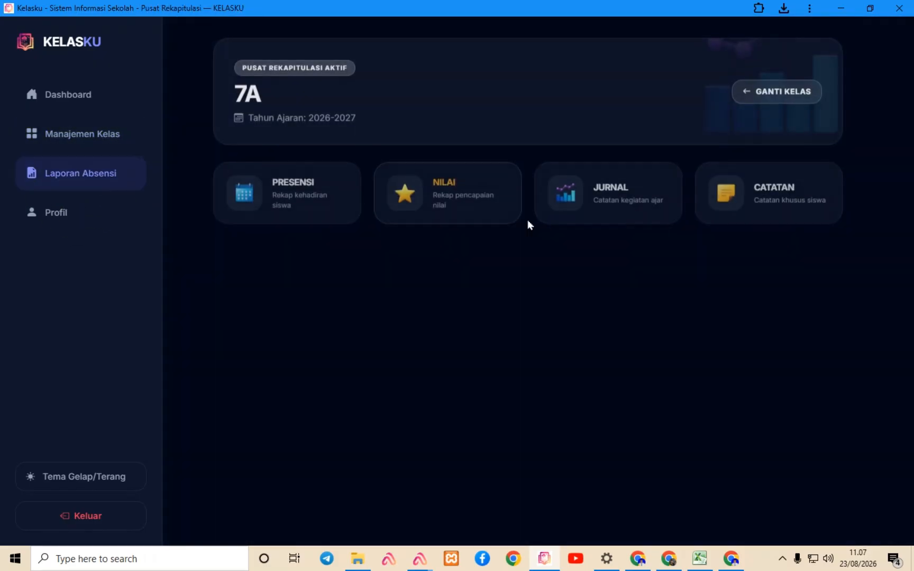
pyautogui.click(296, 184)
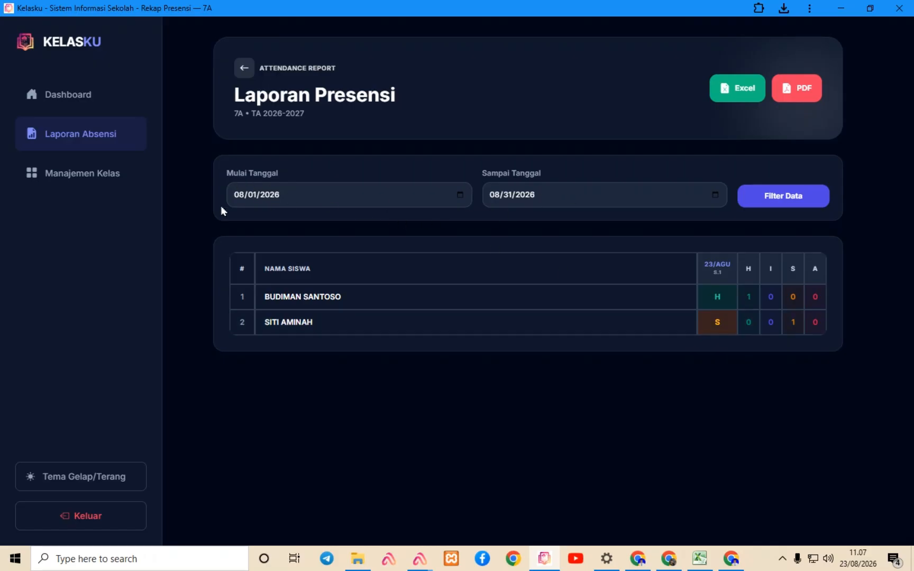
pyautogui.click(458, 195)
pyautogui.click(448, 258)
pyautogui.click(729, 97)
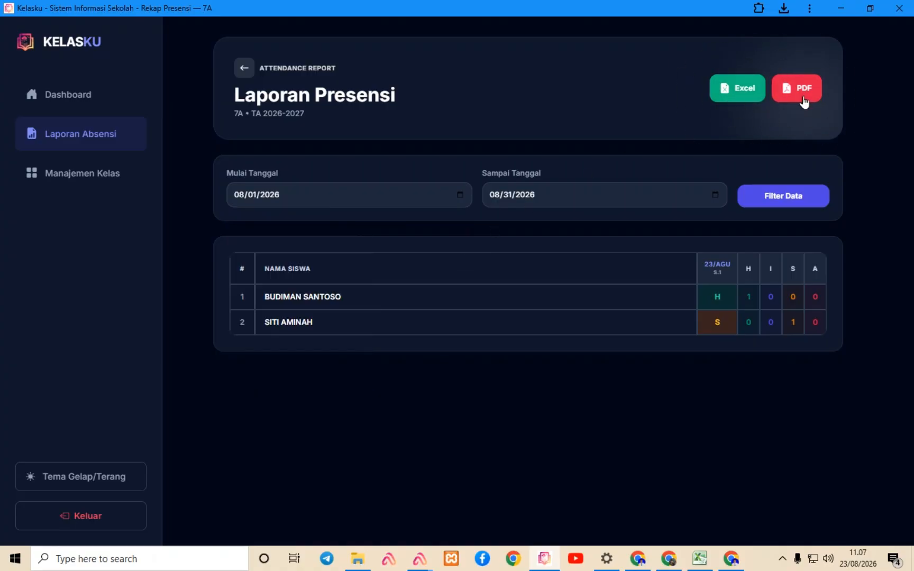
pyautogui.click(803, 98)
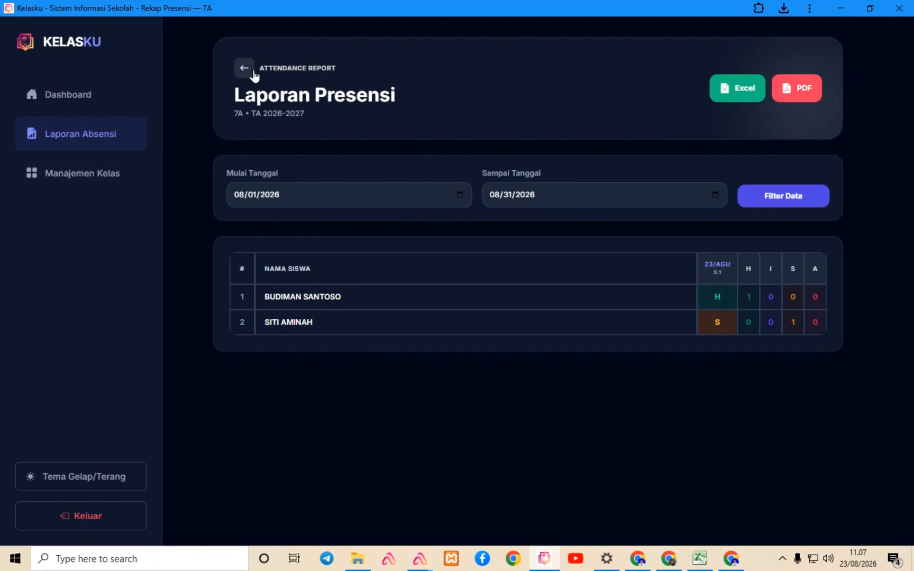
# View class 7A's Rekapitulasi Skor and examine the meeting scores and averages per student
pyautogui.click(245, 68)
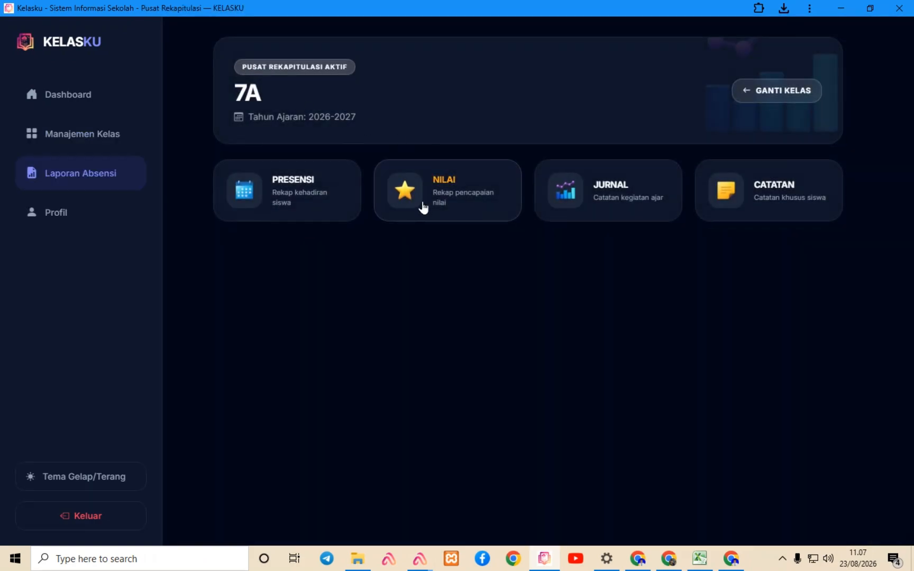
pyautogui.click(422, 206)
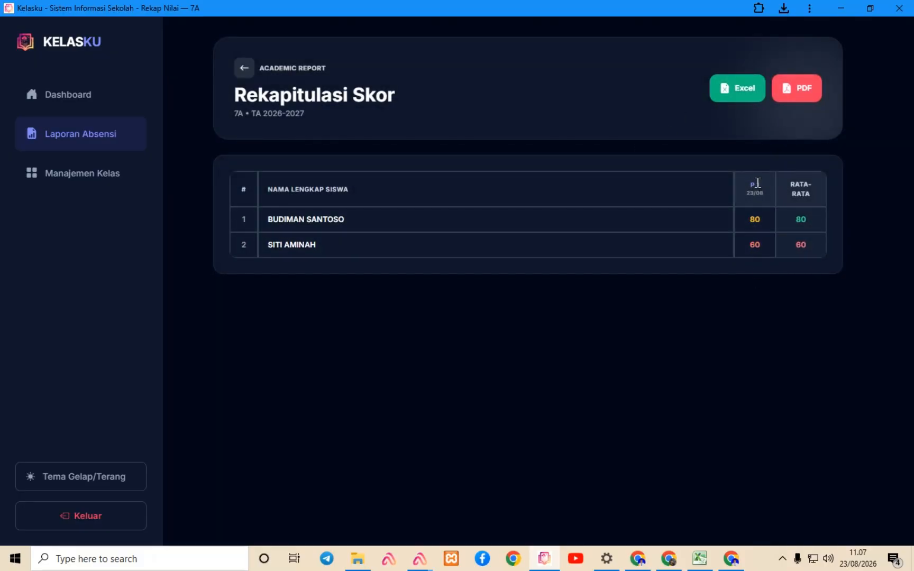
pyautogui.moveTo(746, 184); pyautogui.dragTo(765, 190)
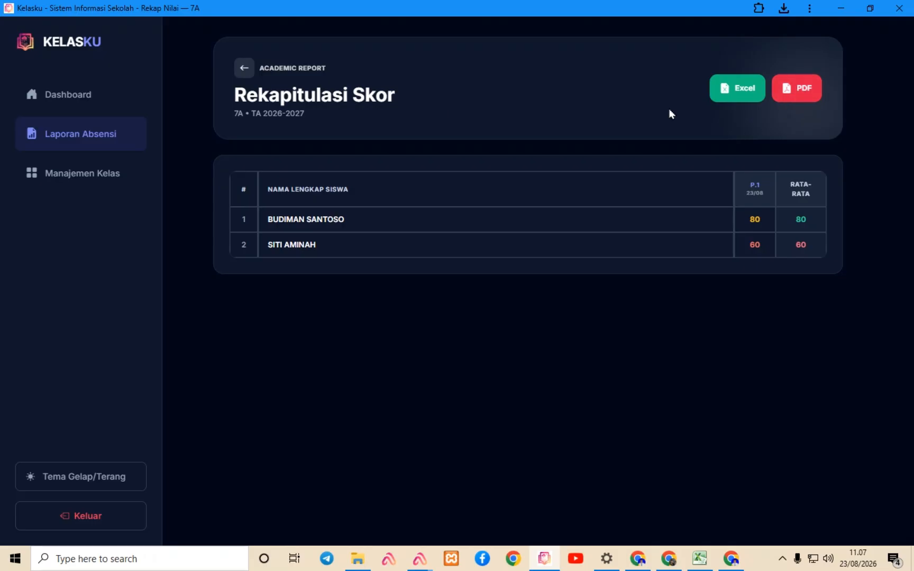
# View class 7A's Log Pengajaran and examine the session's learning objectives, brief material and reference link
pyautogui.click(241, 70)
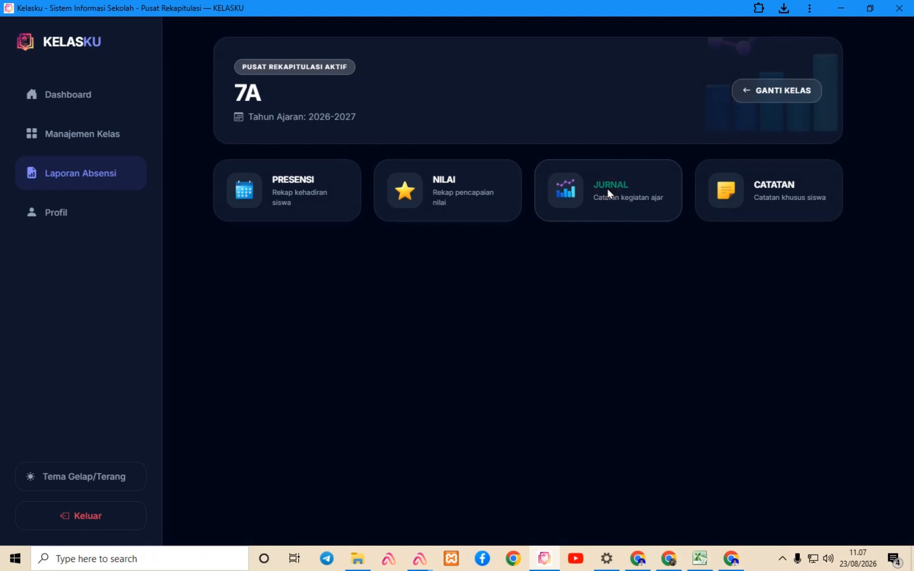
pyautogui.click(607, 190)
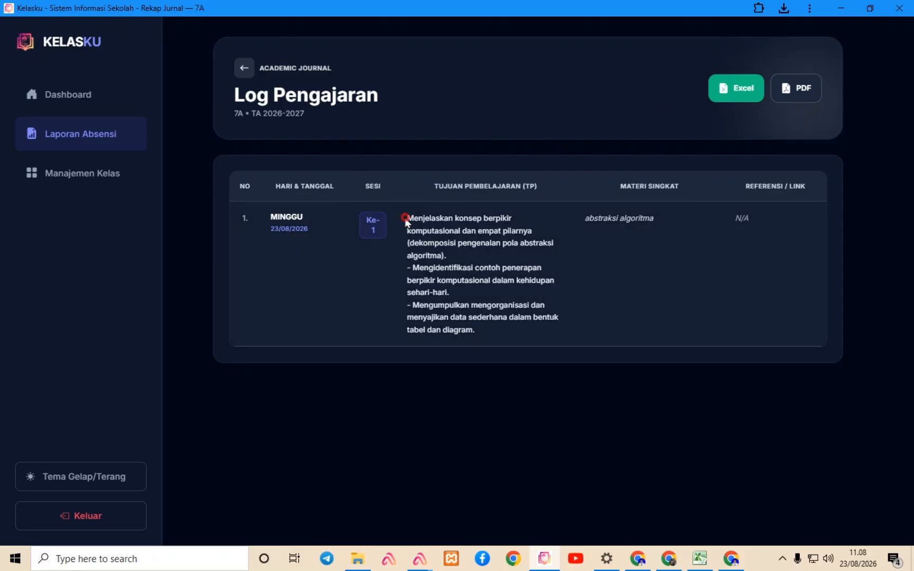
pyautogui.moveTo(405, 217); pyautogui.dragTo(540, 323)
pyautogui.moveTo(598, 217); pyautogui.dragTo(657, 221)
pyautogui.moveTo(732, 218); pyautogui.dragTo(811, 186)
pyautogui.moveTo(743, 221); pyautogui.dragTo(771, 222)
# View class 7A's Log Catatan Siswa and examine each student's note details and the Prestasi and Pelanggaran tallies
pyautogui.click(246, 69)
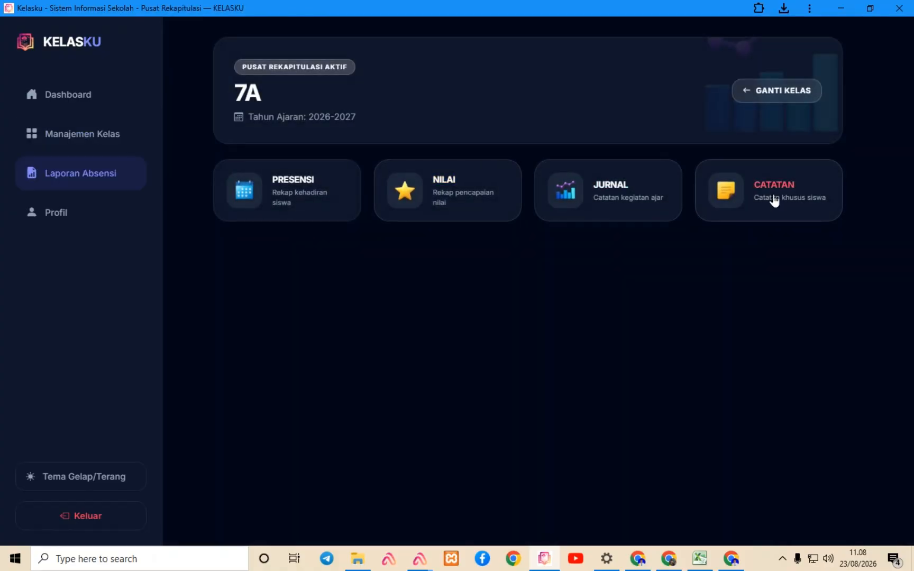
pyautogui.click(766, 196)
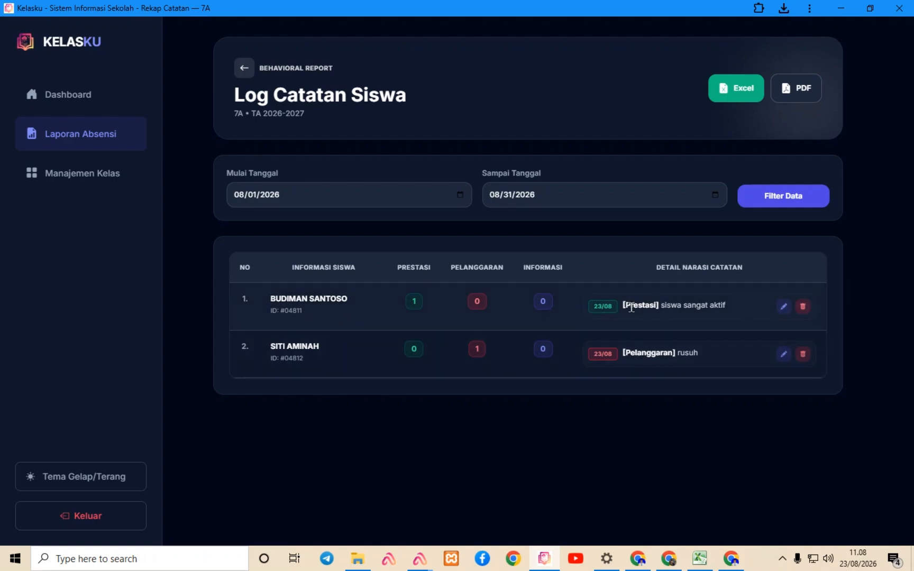
pyautogui.moveTo(630, 306); pyautogui.dragTo(726, 331)
pyautogui.moveTo(635, 354); pyautogui.dragTo(686, 353)
pyautogui.click(473, 352)
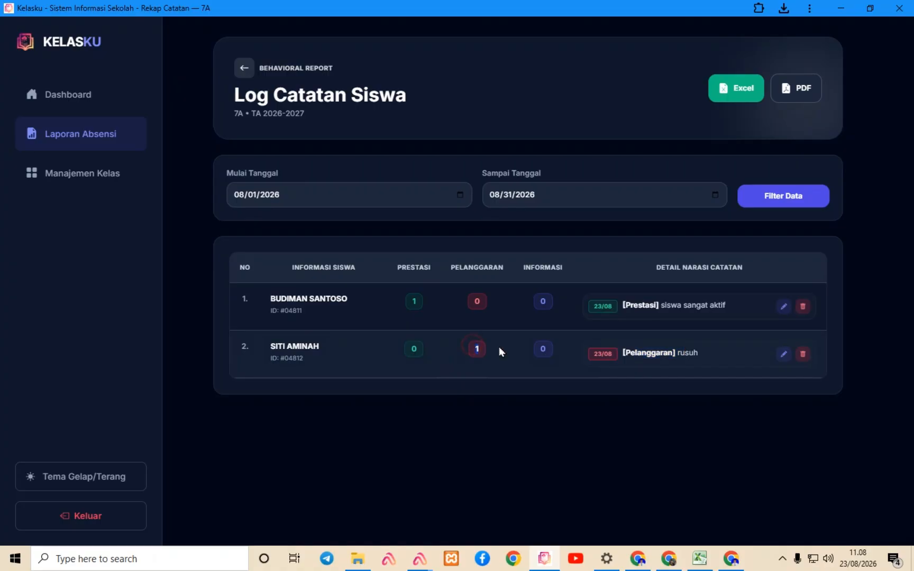
pyautogui.click(413, 300)
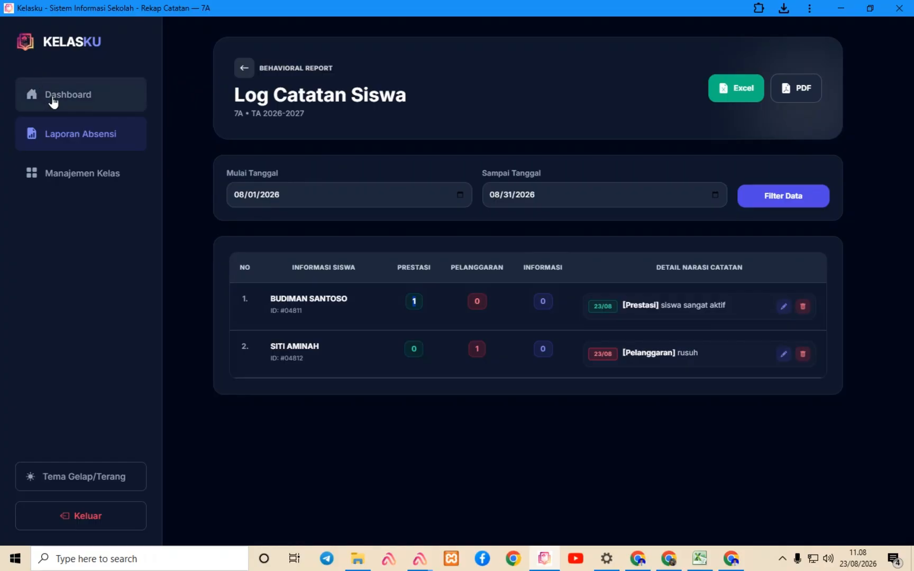
# Return to the dashboard and examine its shortcuts, personal agenda calendar and Jadwal Hari Ini
pyautogui.click(87, 100)
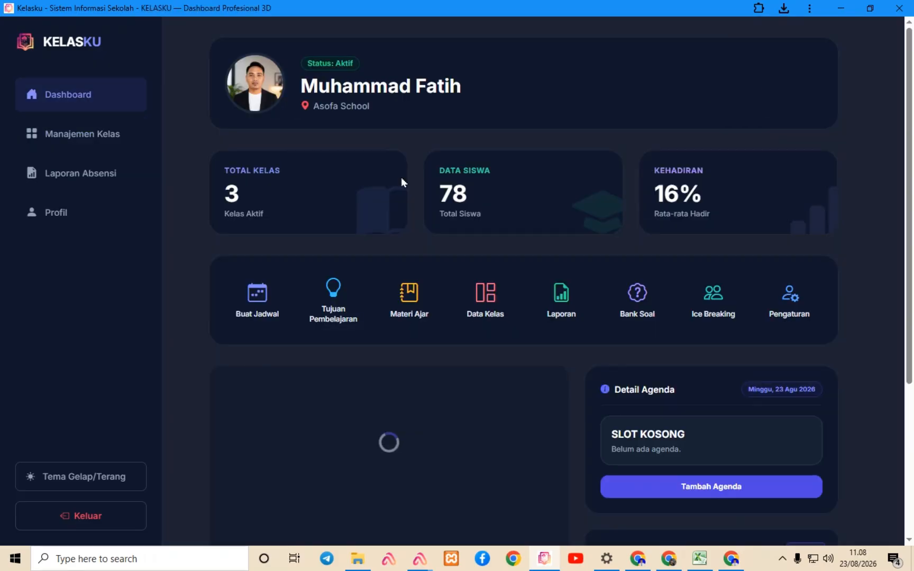
pyautogui.scroll(-2, 624, 313)
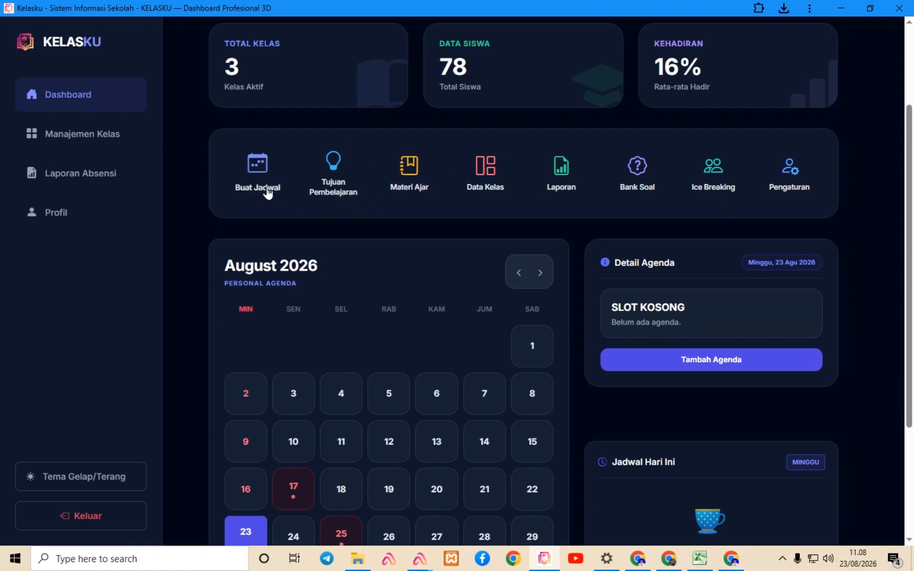
pyautogui.scroll(-3, 275, 200)
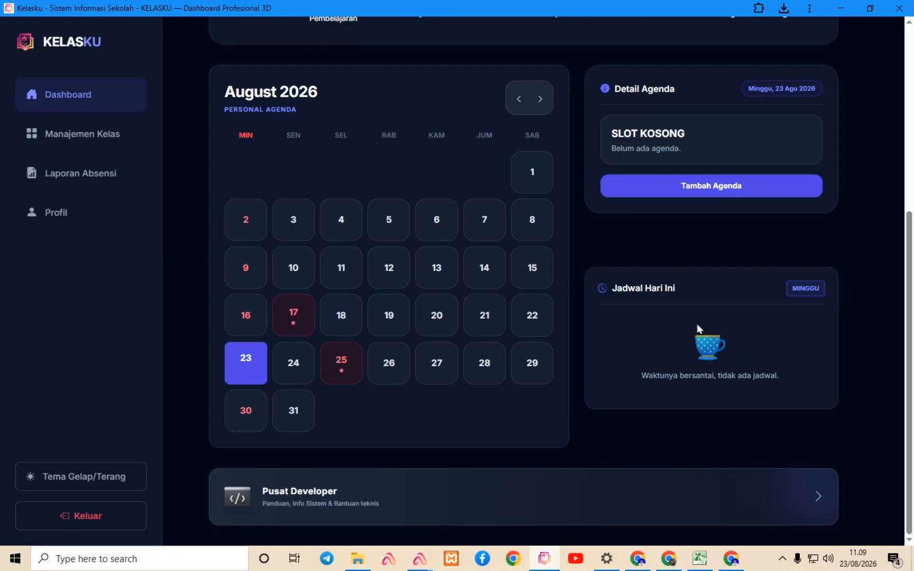
pyautogui.scroll(1, 588, 327)
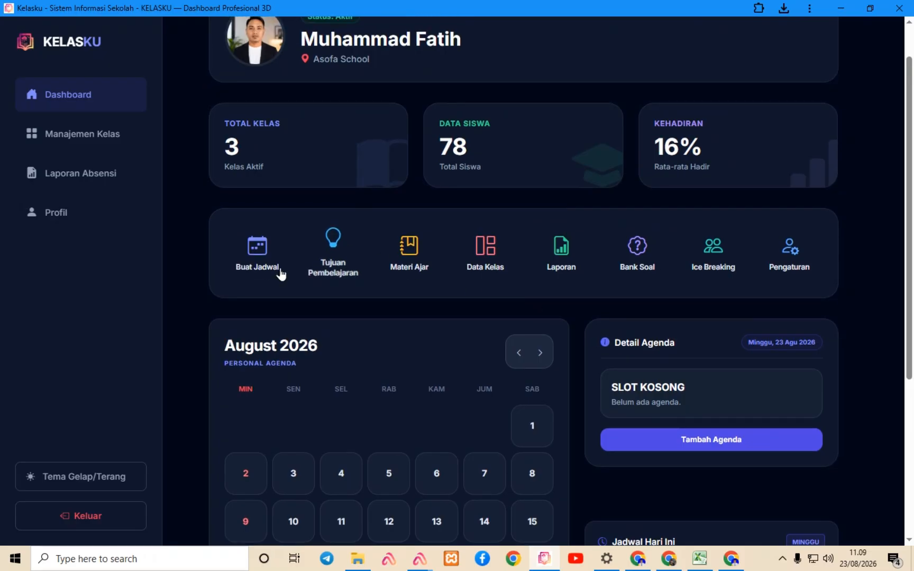
pyautogui.click(259, 253)
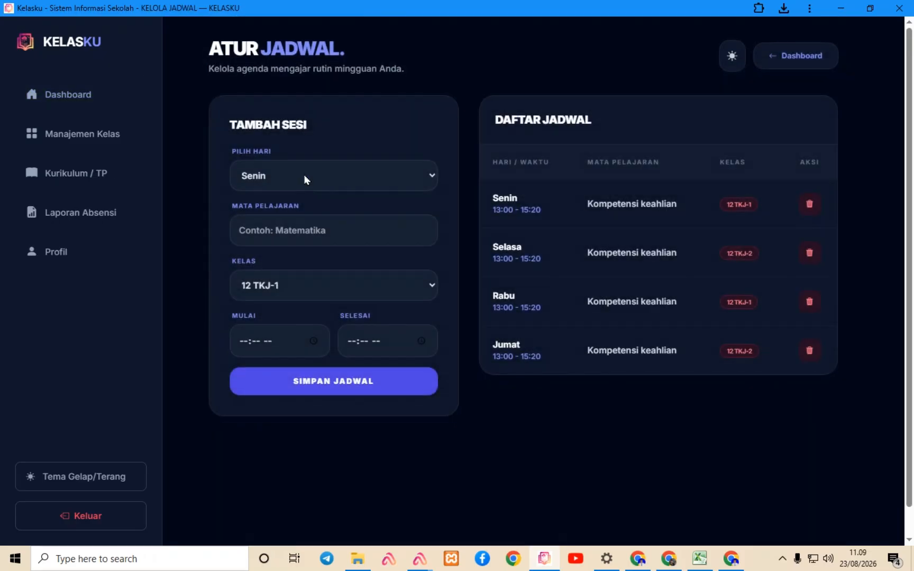
pyautogui.click(315, 231)
pyautogui.click(275, 286)
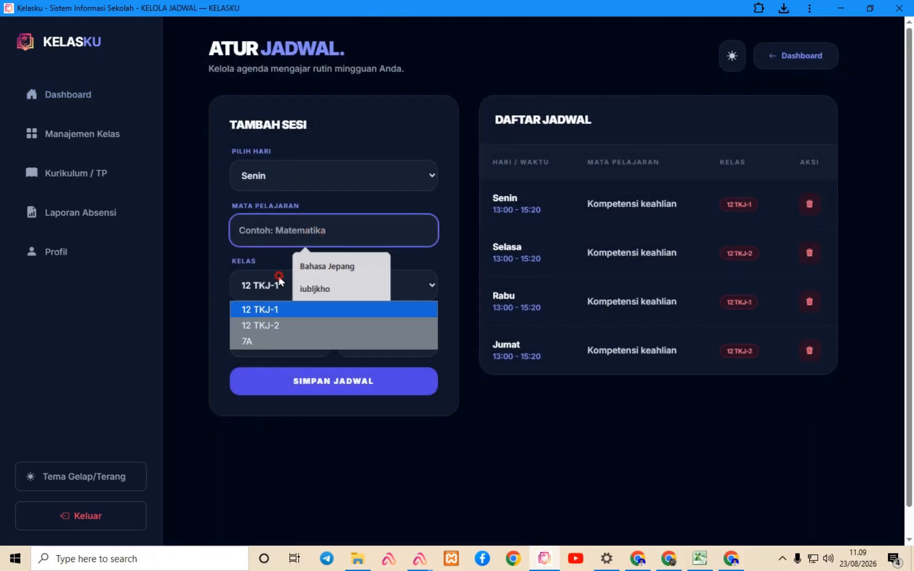
pyautogui.click(283, 338)
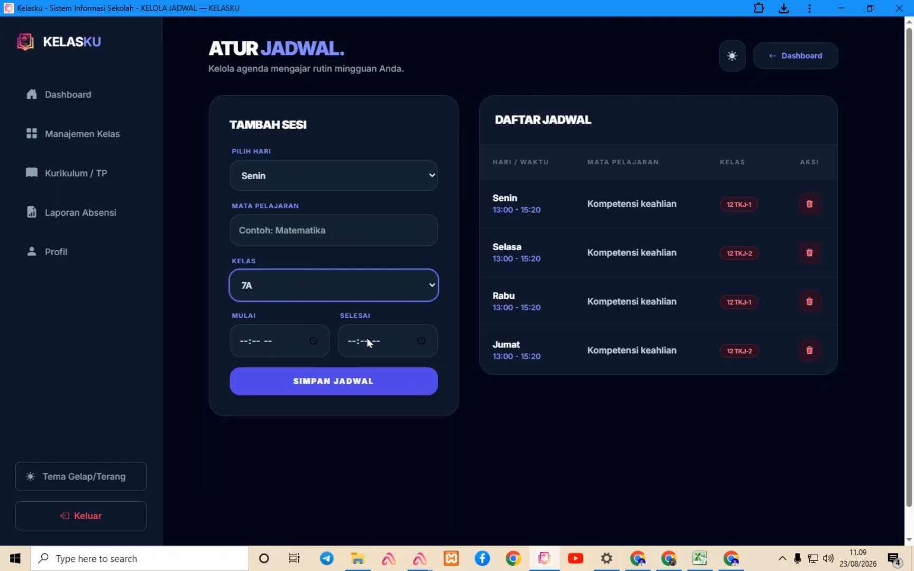
# Return to the dashboard and select 21 September 2026 in the personal agenda calendar
pyautogui.click(85, 96)
pyautogui.scroll(-5, 747, 324)
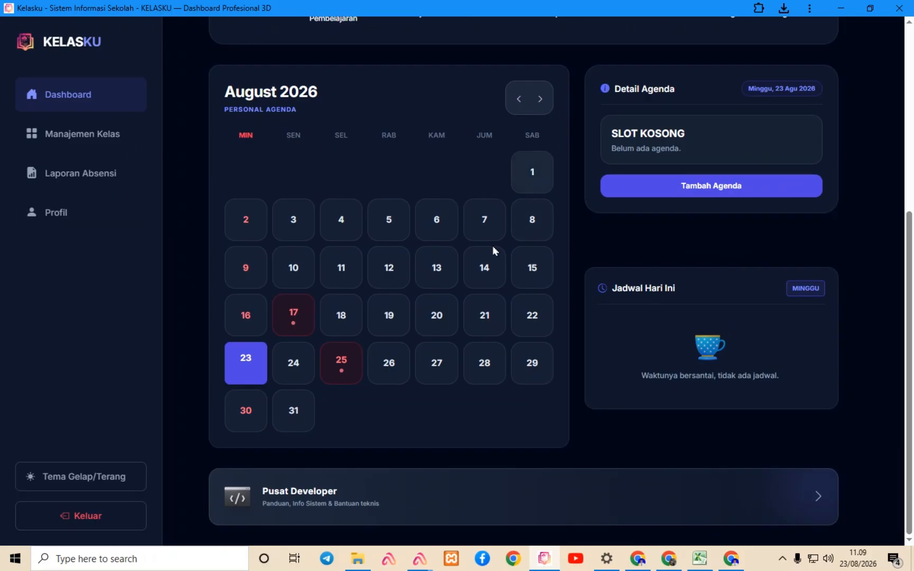
pyautogui.click(538, 103)
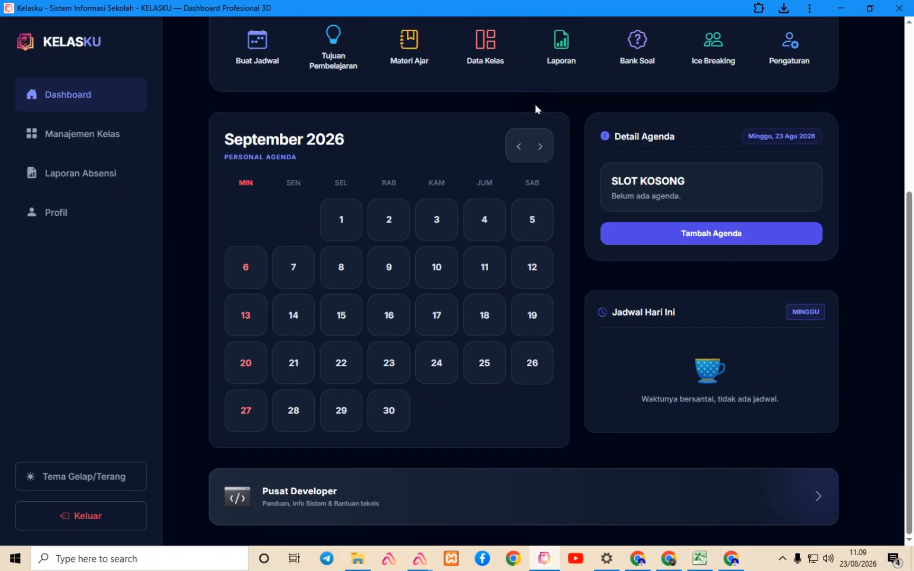
pyautogui.click(299, 367)
pyautogui.click(287, 414)
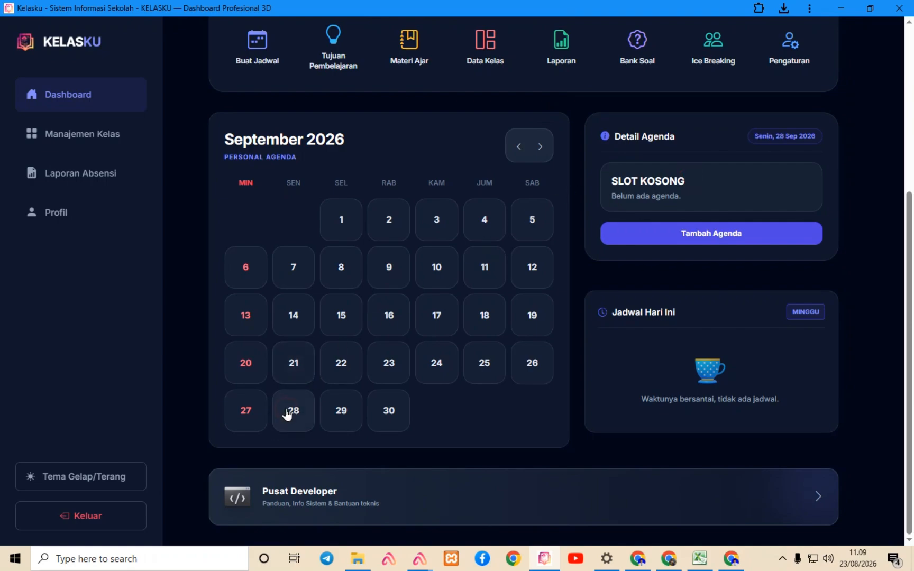
pyautogui.click(295, 362)
pyautogui.moveTo(687, 183); pyautogui.dragTo(601, 180)
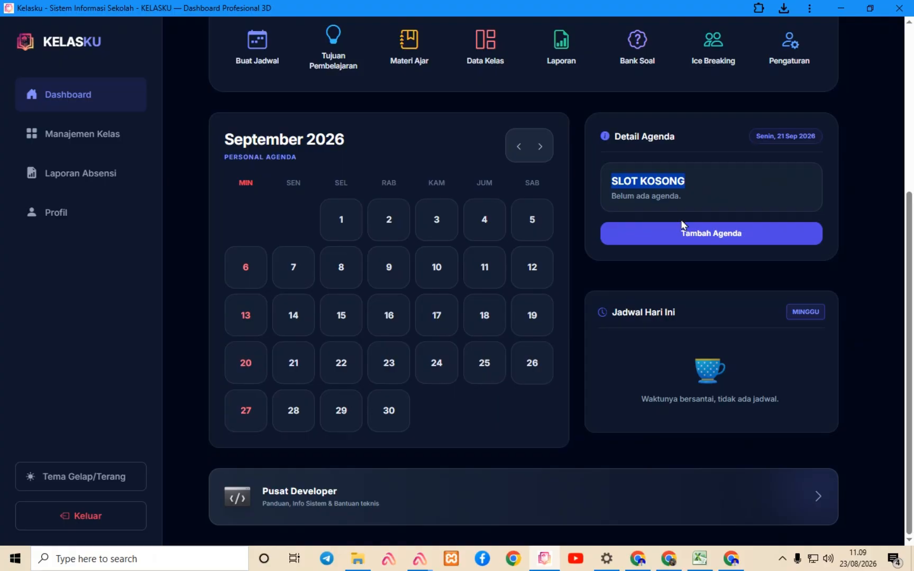
pyautogui.click(693, 233)
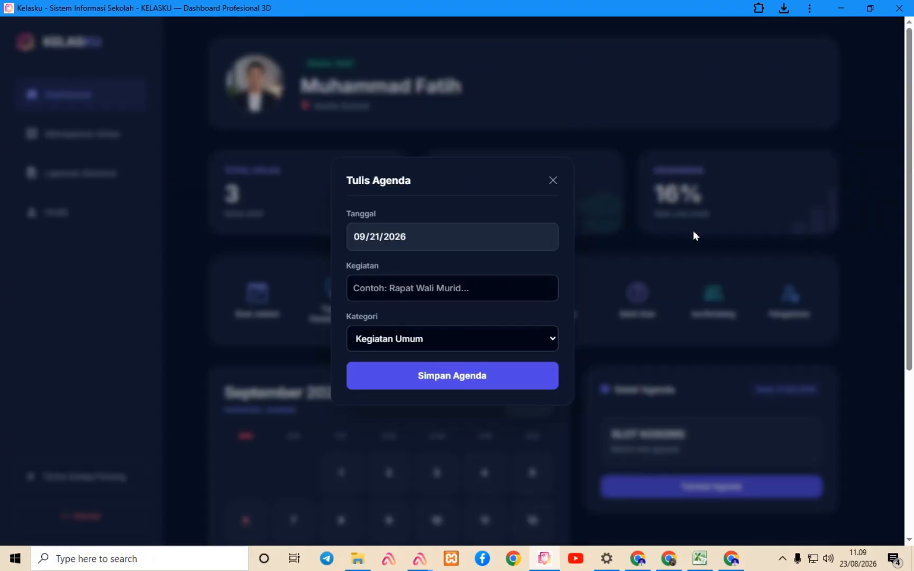
pyautogui.click(694, 234)
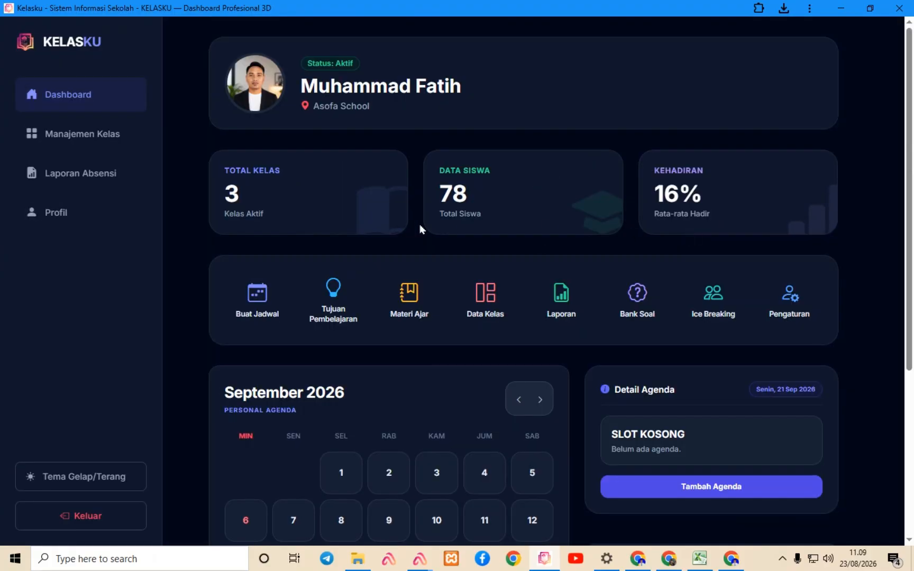
pyautogui.scroll(-3, 404, 441)
pyautogui.scroll(-1, 404, 441)
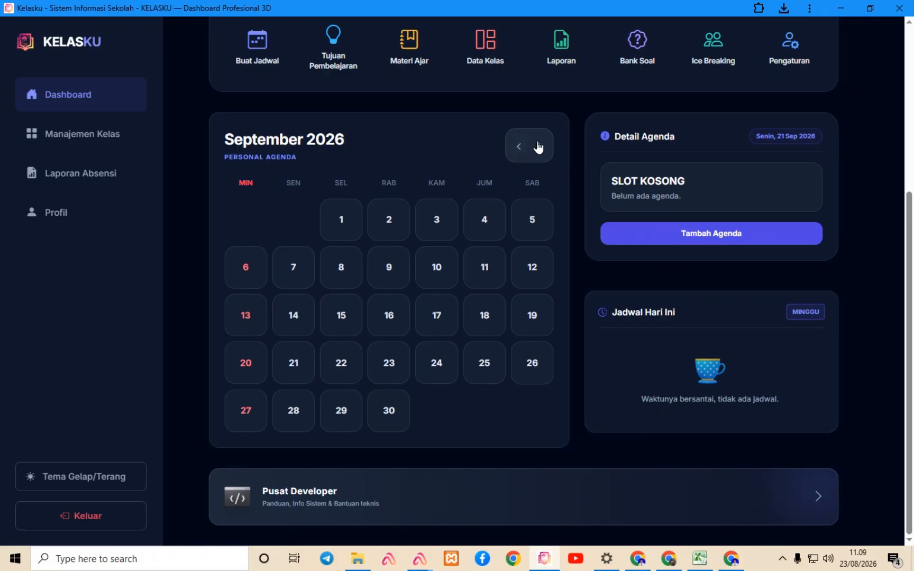
# Add and save an agenda for 21 September 2026 with the activity PSTS and the category Penting / Ujian
pyautogui.click(298, 365)
pyautogui.click(733, 236)
pyautogui.click(423, 286)
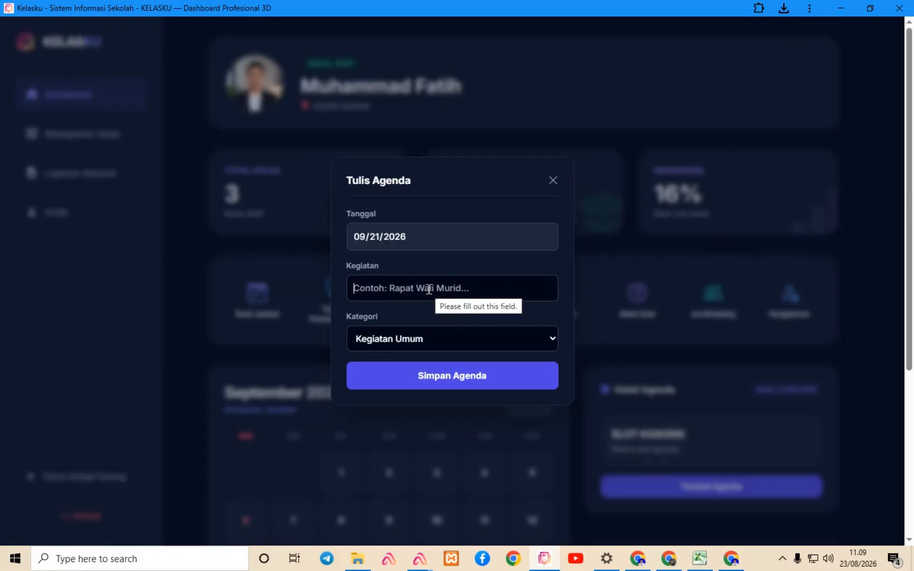
pyautogui.write('PSTS')
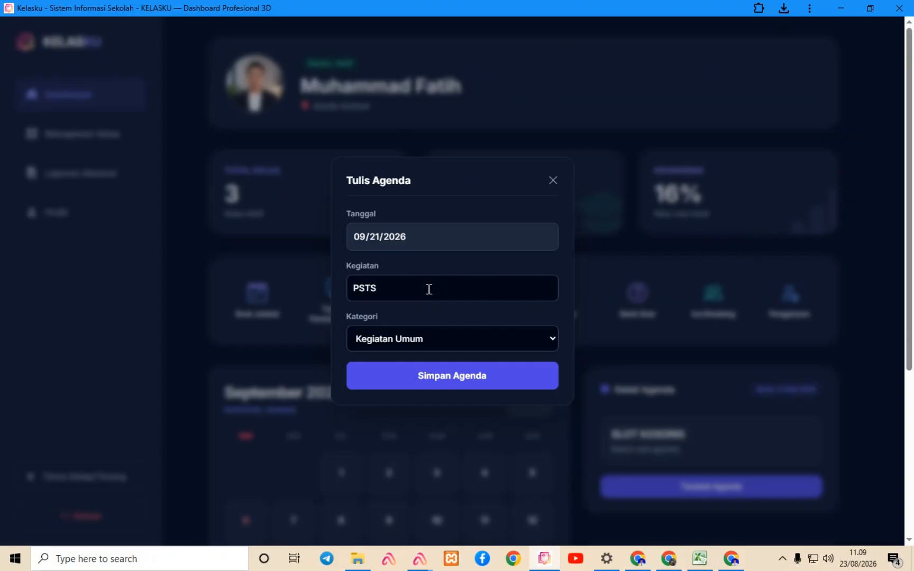
pyautogui.click(431, 339)
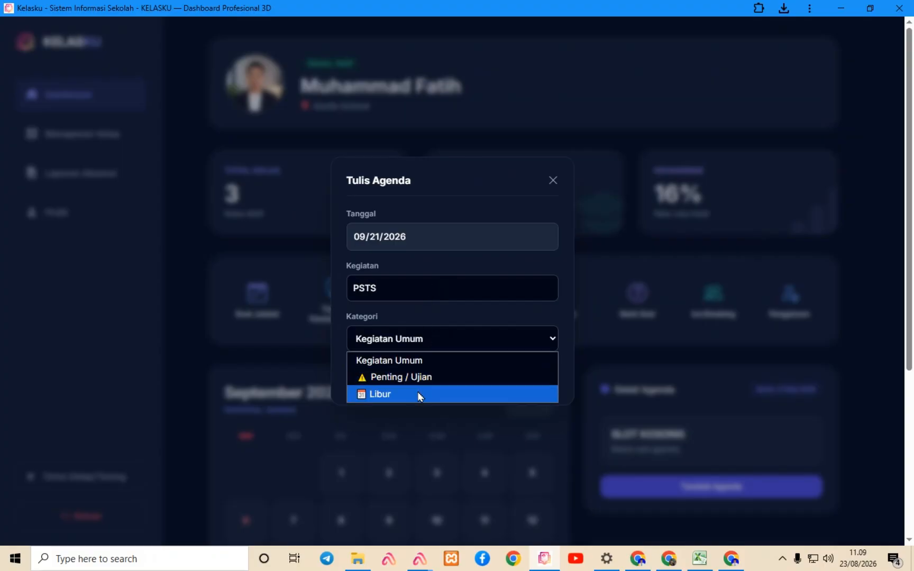
pyautogui.click(425, 380)
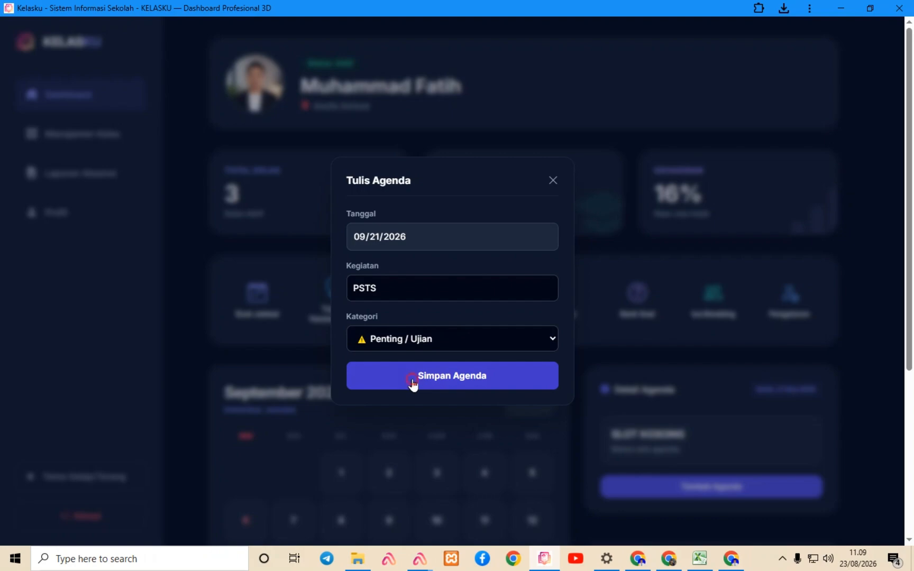
pyautogui.click(412, 380)
# Show September 2026 in the agenda calendar and view the agenda details for the 21st
pyautogui.scroll(-6, 581, 289)
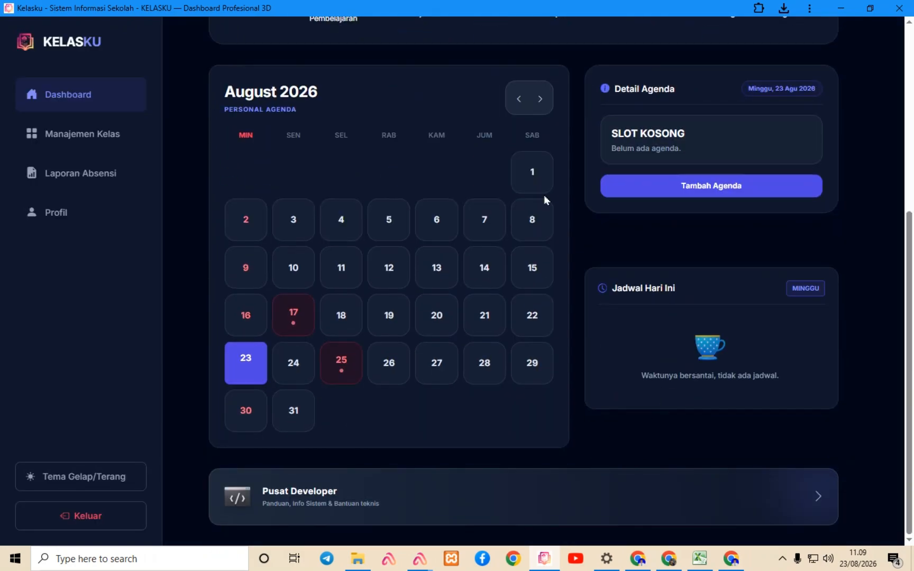
pyautogui.click(535, 99)
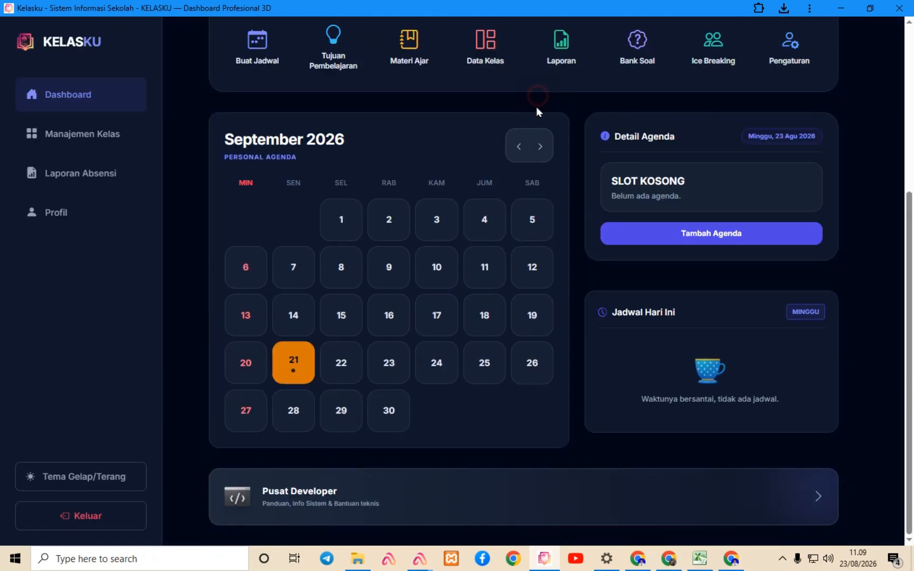
pyautogui.click(300, 365)
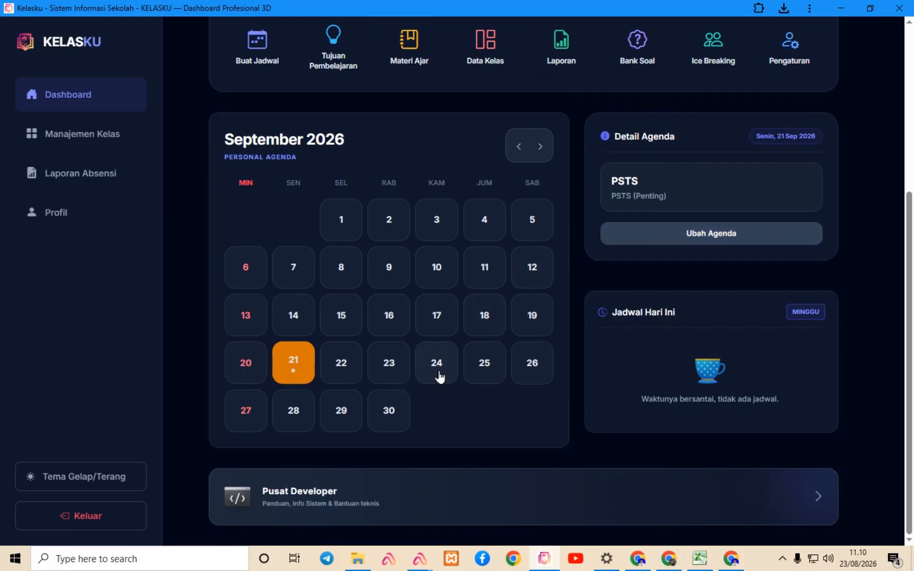
# Open the Ice Breaking generator and draw a random class activity
pyautogui.scroll(4, 441, 376)
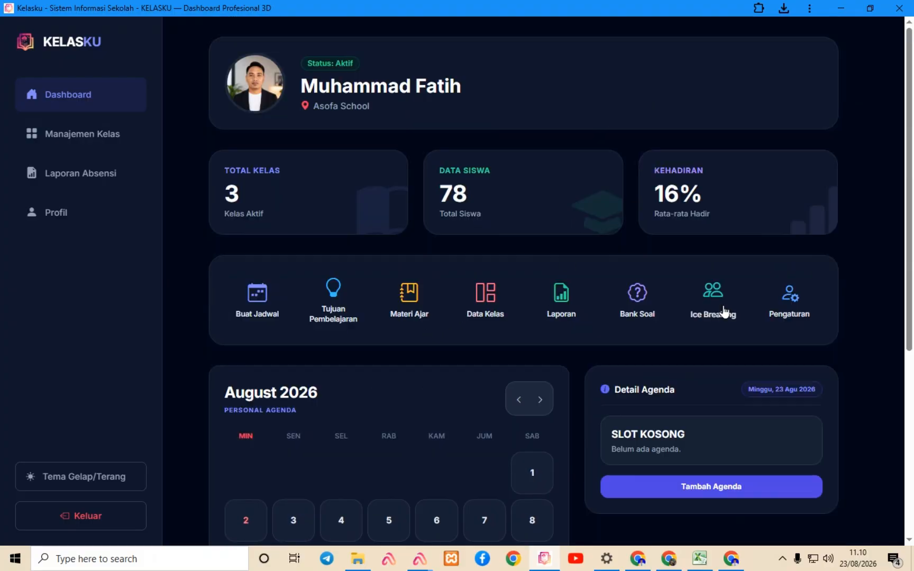
pyautogui.click(724, 303)
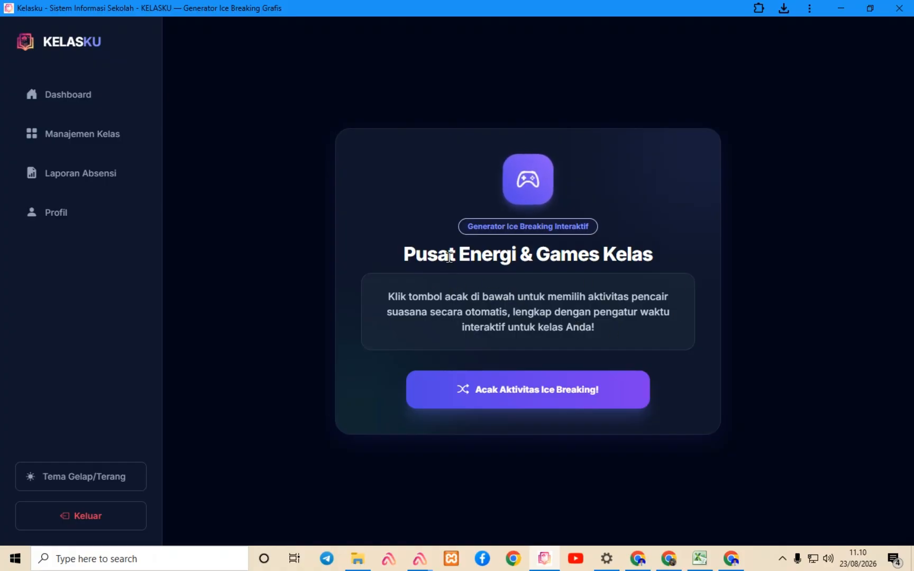
pyautogui.moveTo(417, 256); pyautogui.dragTo(661, 263)
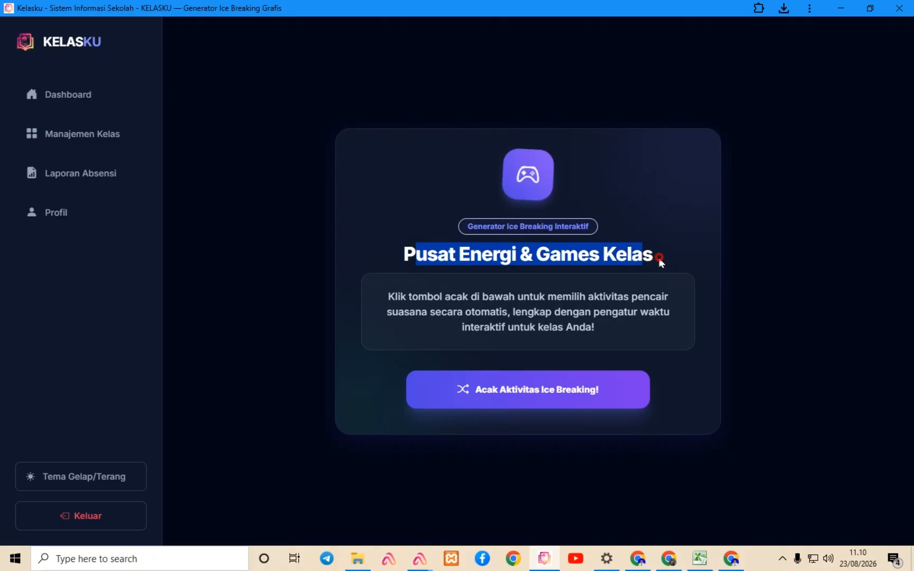
pyautogui.click(661, 263)
pyautogui.click(539, 389)
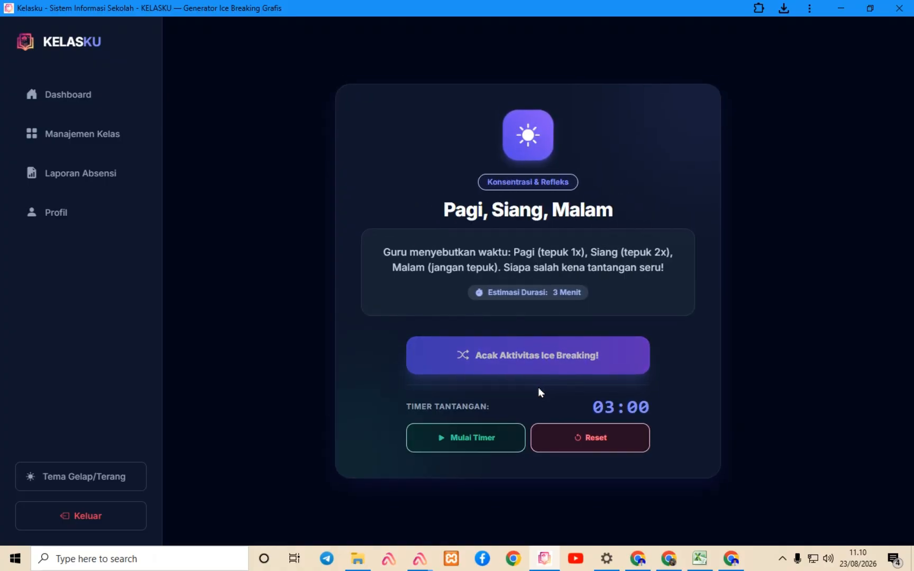
# Shuffle to further ice-breaking activities, then run the challenge timer briefly and reset it
pyautogui.click(529, 357)
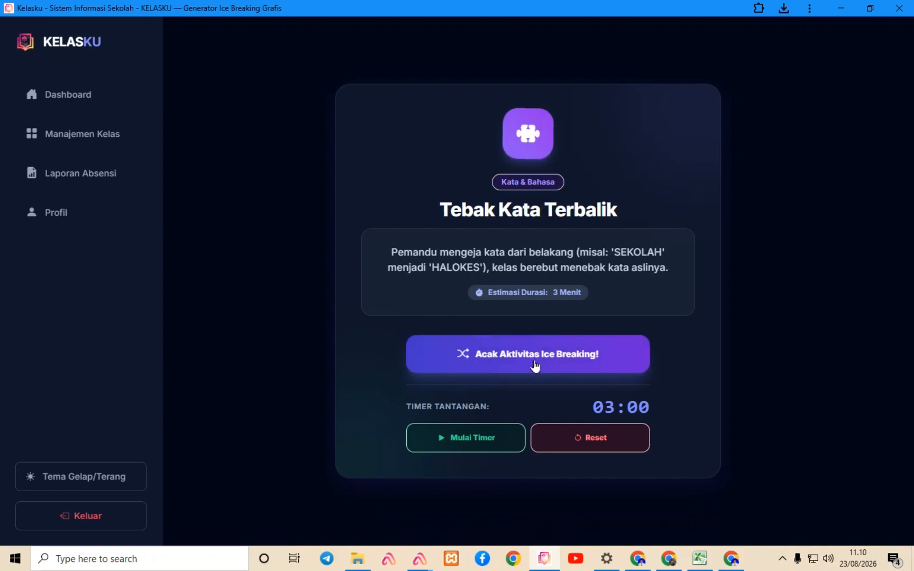
pyautogui.click(547, 369)
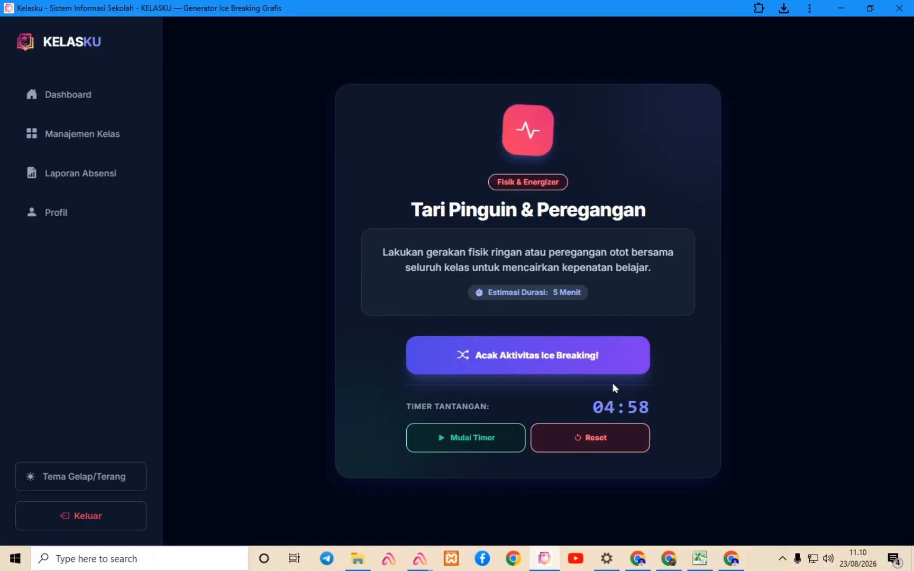
pyautogui.click(596, 434)
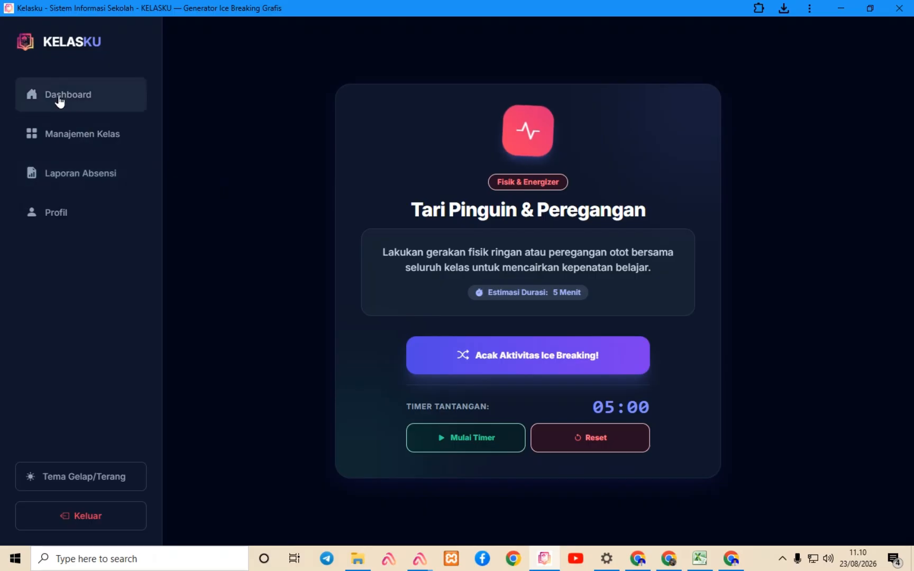
# Open the account settings from the dashboard and examine the profile photo, name, e-mail and password fields under Biodata Pendidik
pyautogui.click(60, 100)
pyautogui.click(796, 311)
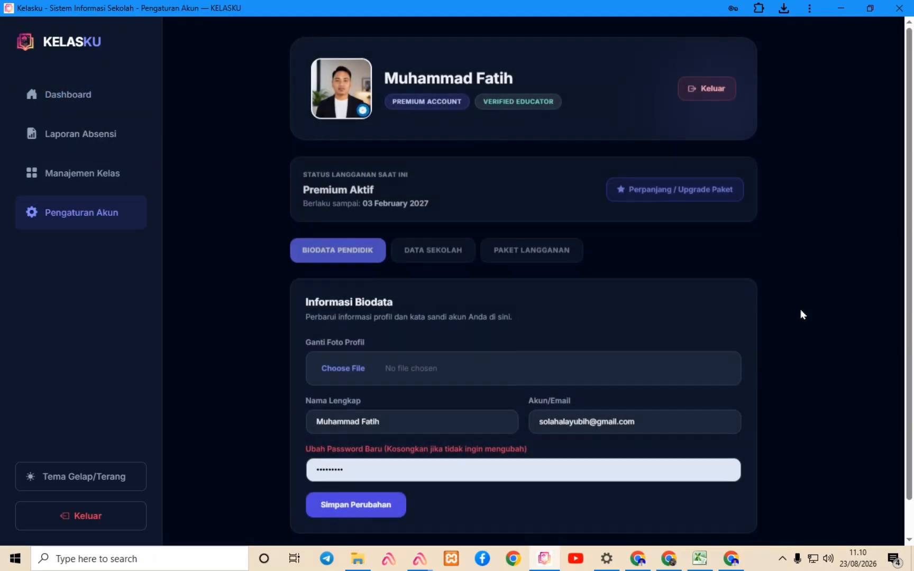
pyautogui.scroll(-1, 423, 355)
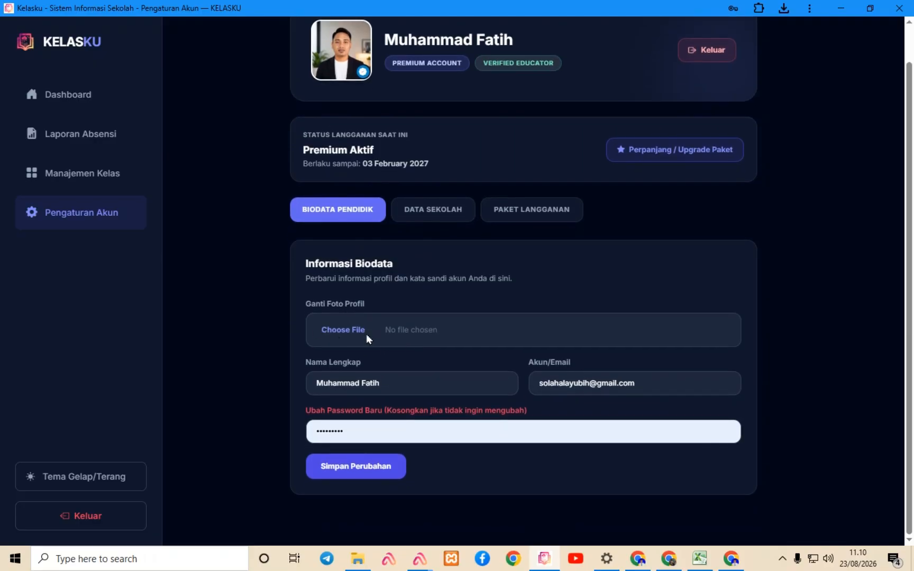
pyautogui.click(396, 385)
pyautogui.click(540, 385)
pyautogui.moveTo(541, 384); pyautogui.dragTo(646, 387)
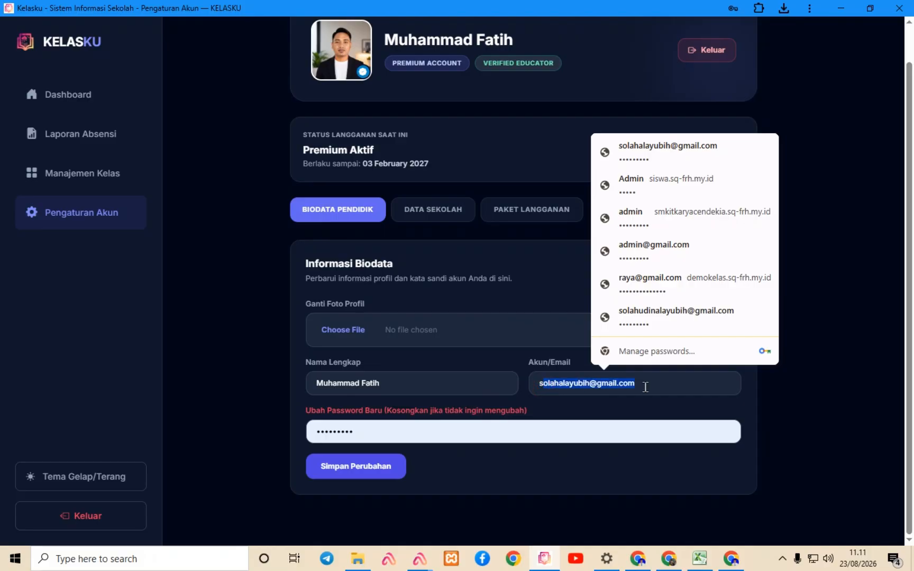
pyautogui.click(649, 387)
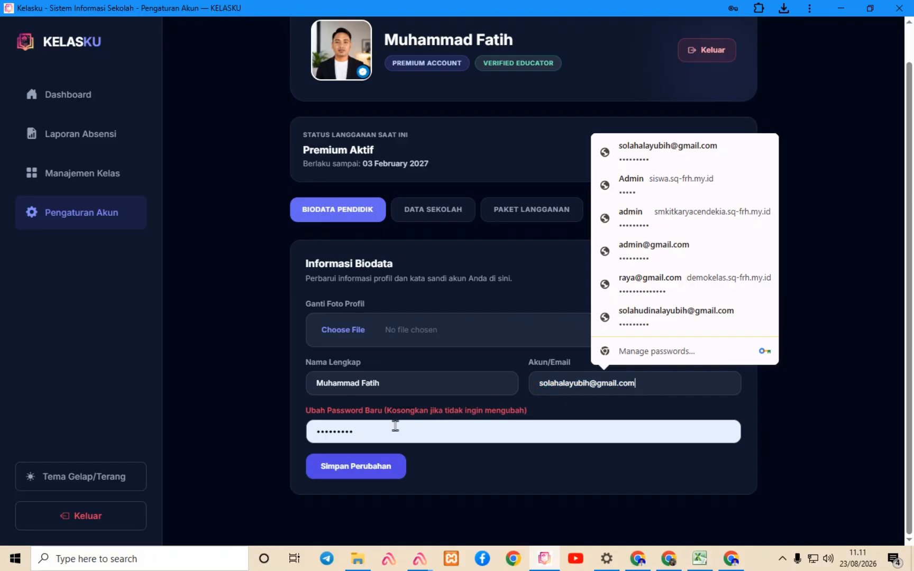
pyautogui.click(377, 430)
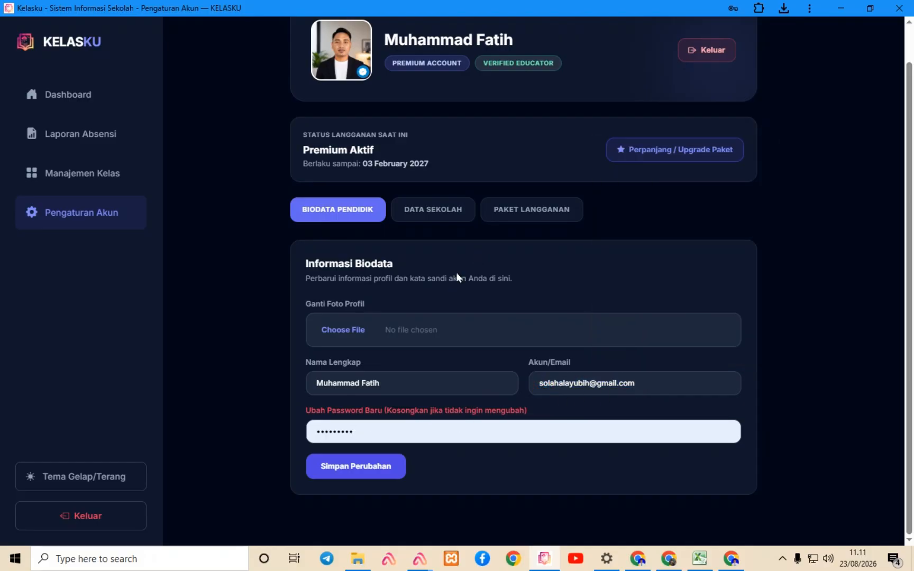
# View Data Sekolah in the account settings and examine the institution name field
pyautogui.scroll(1, 457, 277)
pyautogui.click(431, 250)
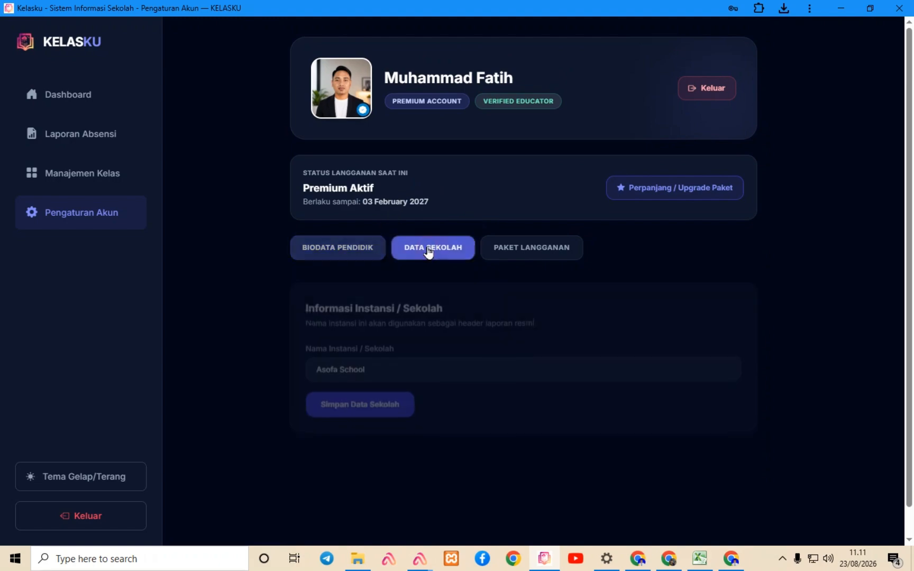
pyautogui.click(387, 366)
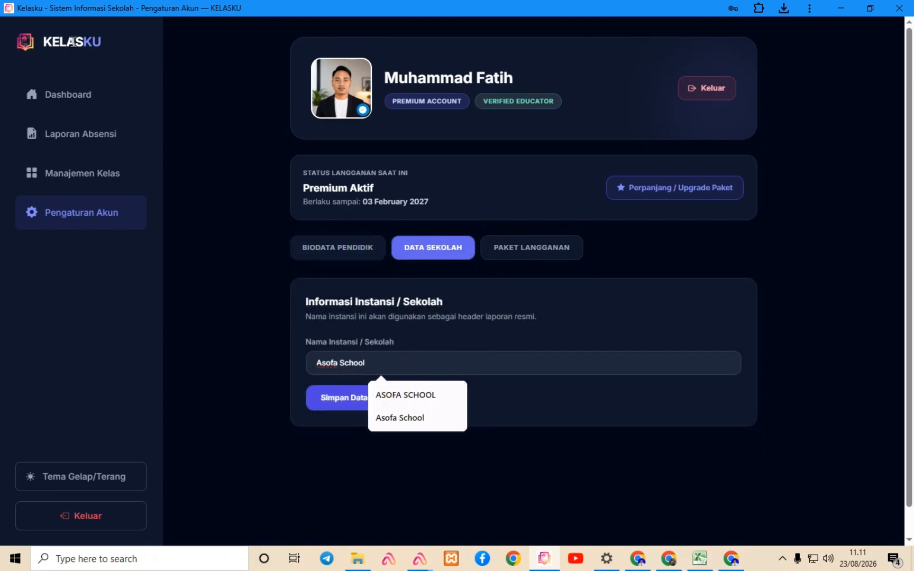
# Examine the premium package prices and payment methods under Paket Langganan, and return to the dashboard
pyautogui.click(551, 253)
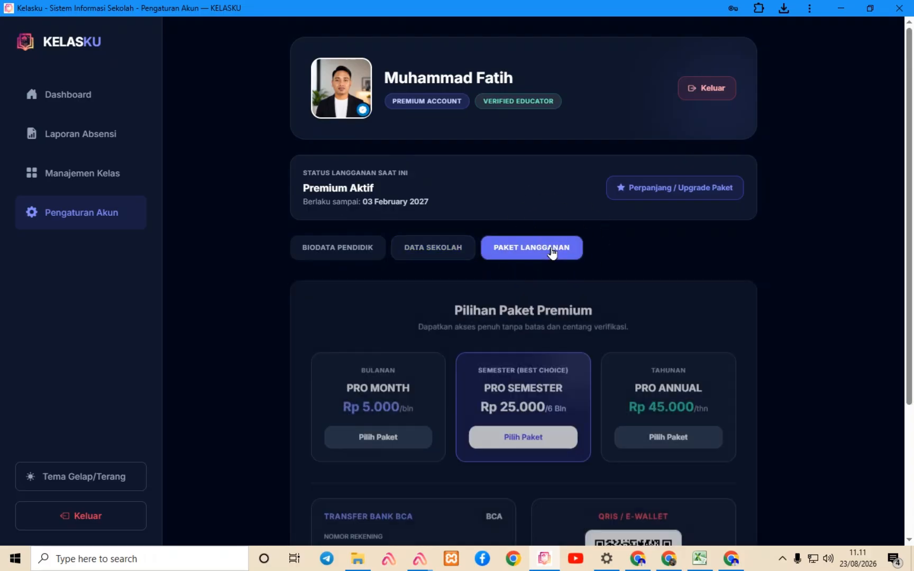
pyautogui.scroll(-3, 645, 270)
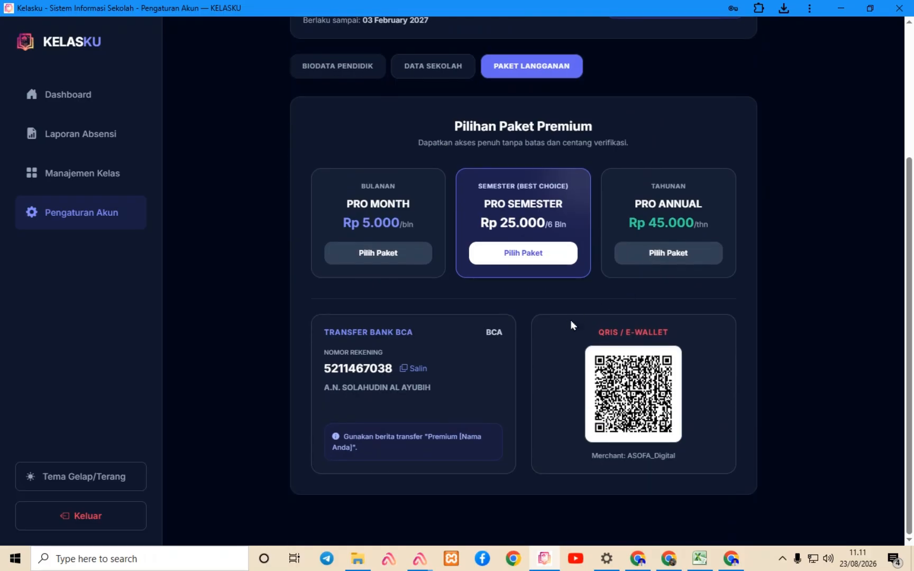
pyautogui.scroll(1, 785, 307)
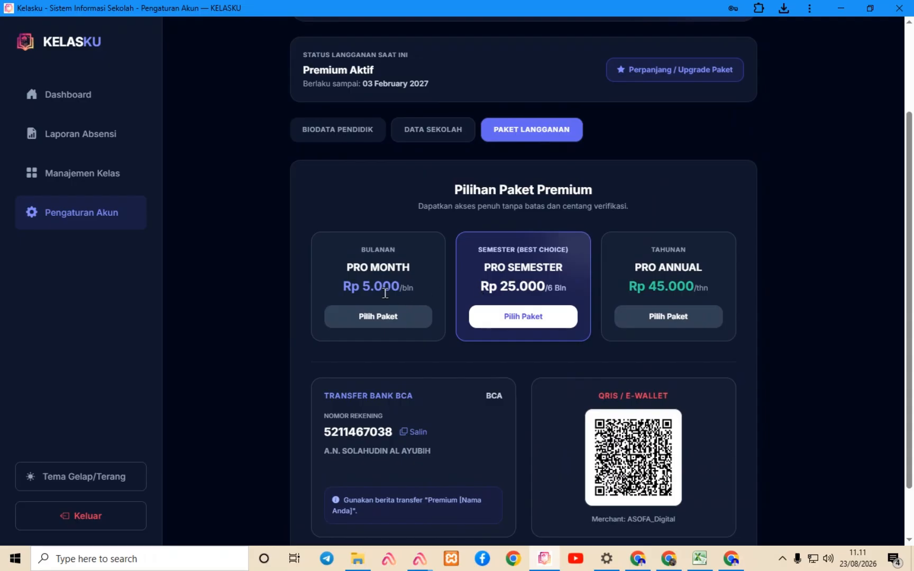
pyautogui.moveTo(364, 287); pyautogui.dragTo(546, 287)
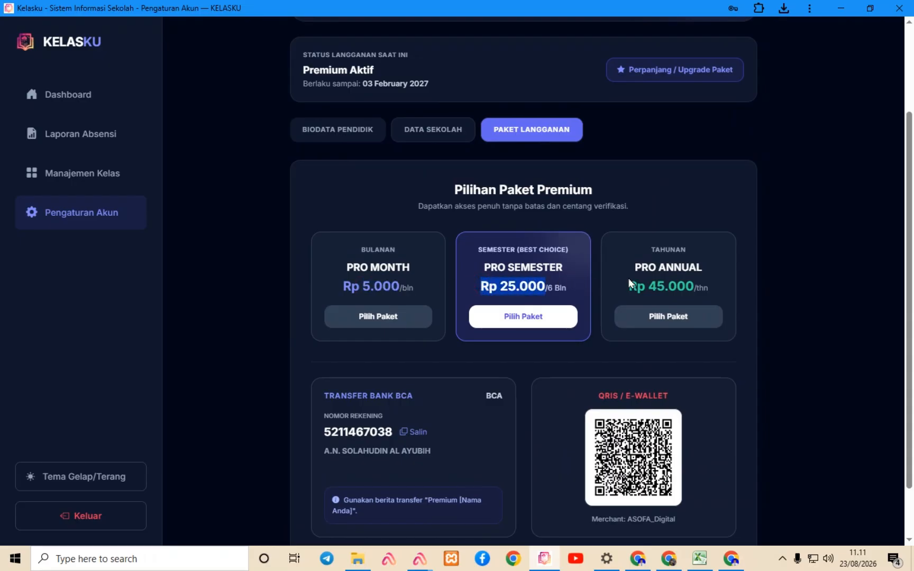
pyautogui.moveTo(649, 283); pyautogui.dragTo(710, 297)
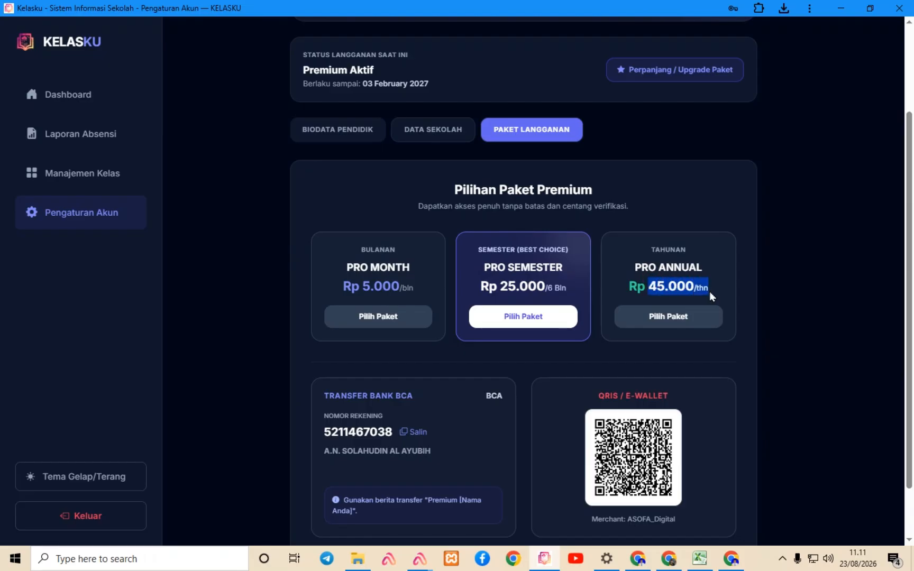
pyautogui.click(717, 295)
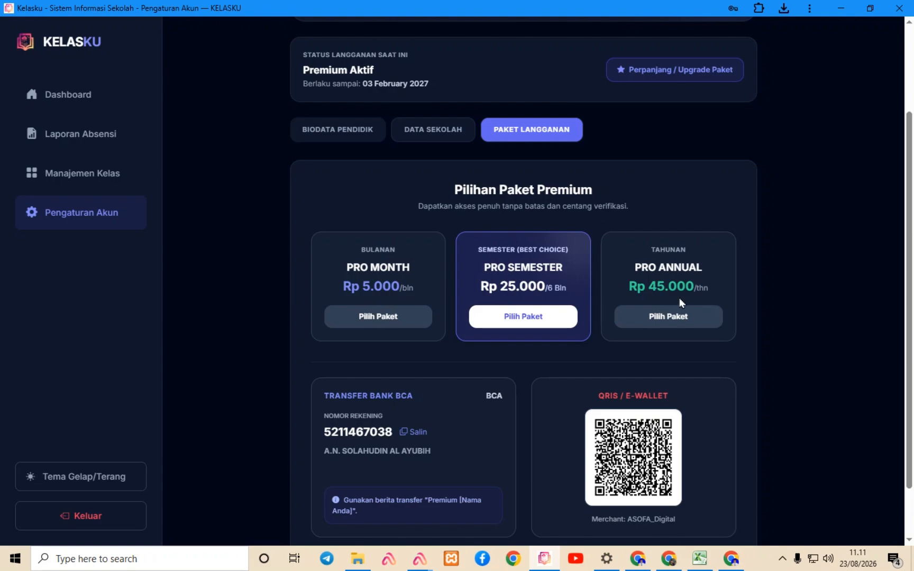
pyautogui.scroll(-2, 533, 417)
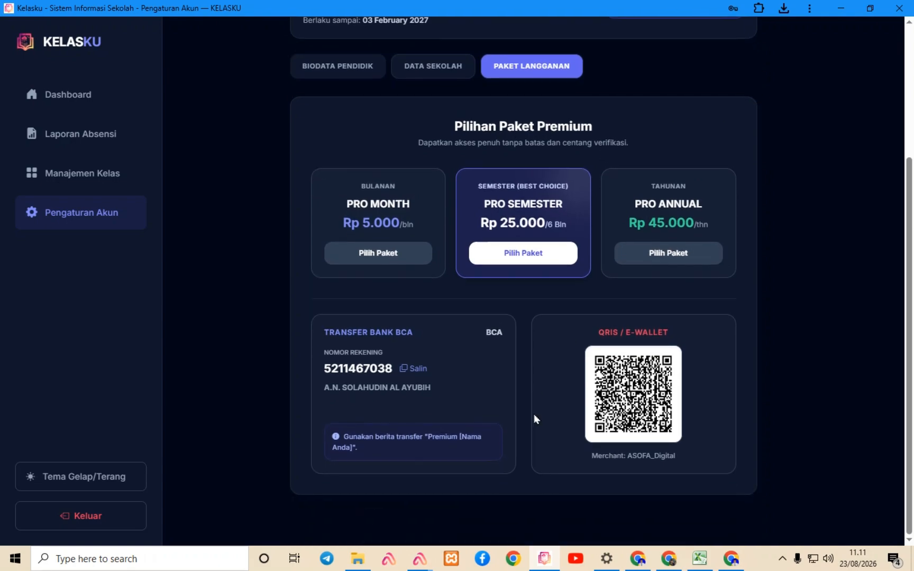
pyautogui.scroll(5, 530, 265)
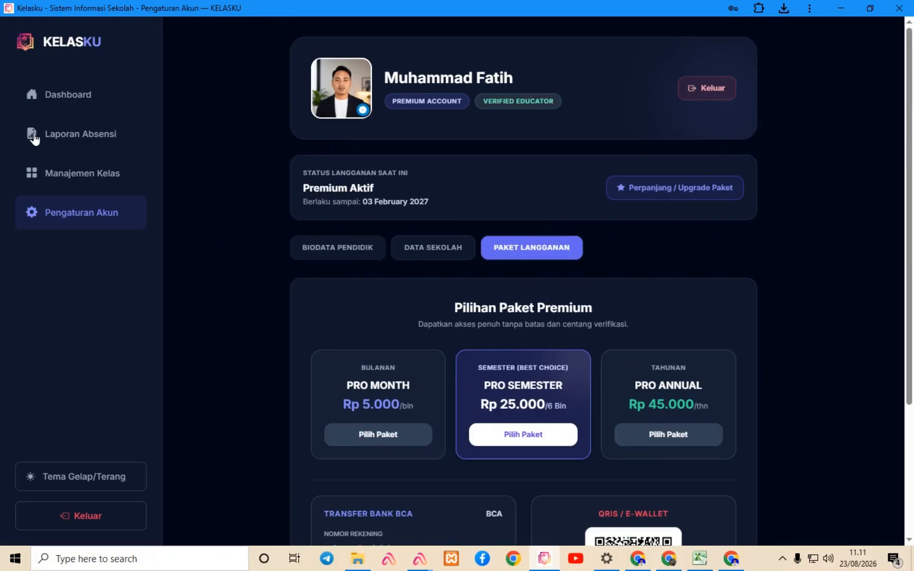
pyautogui.click(51, 92)
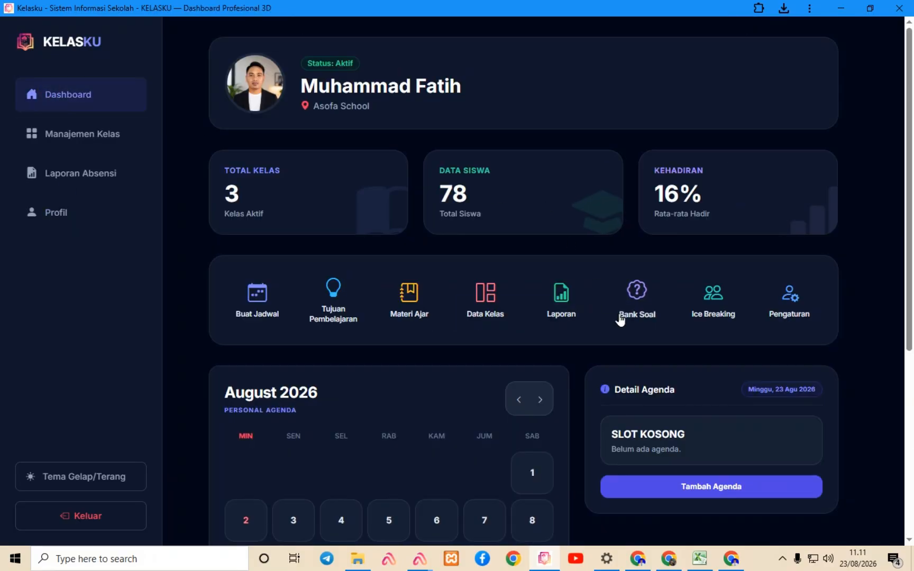